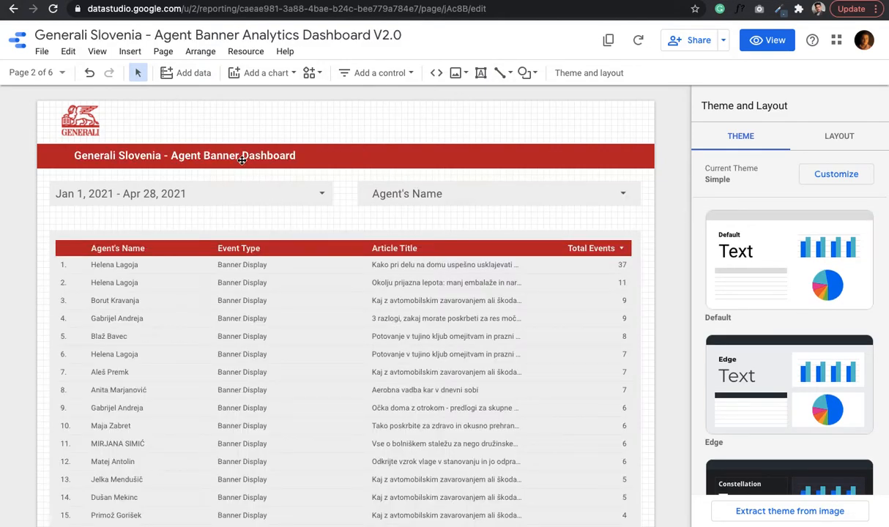
# Step: Copy the dashboard title text from the Slovenia report into the Serbia report and align it within the red header bar
pyautogui.click(241, 160)
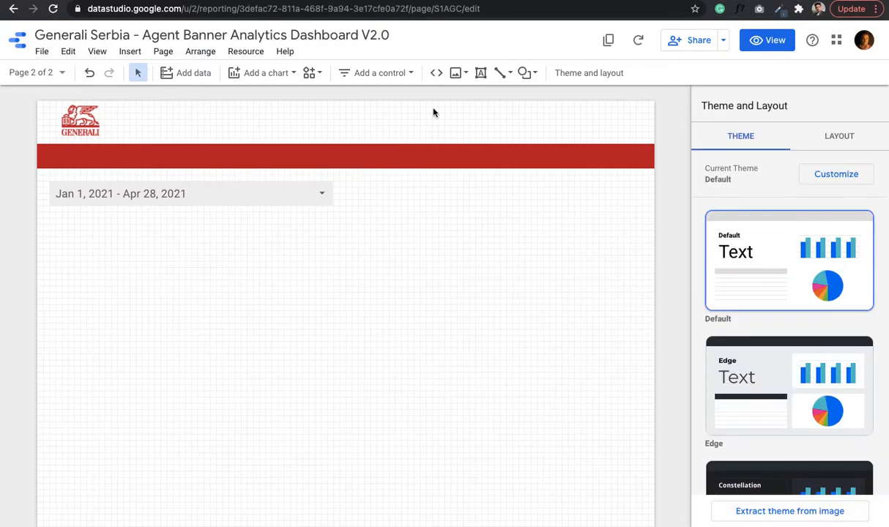
pyautogui.hotkey('ctrl', 'v')
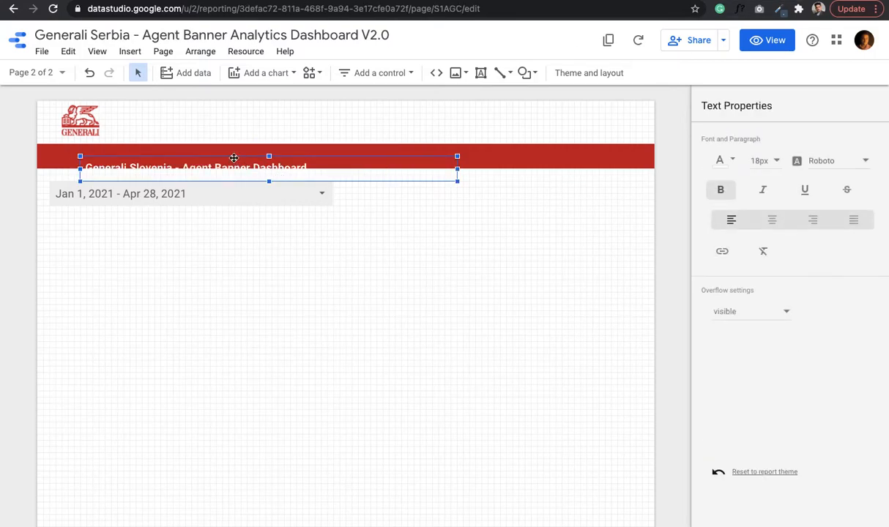
pyautogui.moveTo(220, 152)
pyautogui.mouseDown()
pyautogui.moveTo(206, 142)
pyautogui.moveTo(215, 146)
pyautogui.mouseUp()
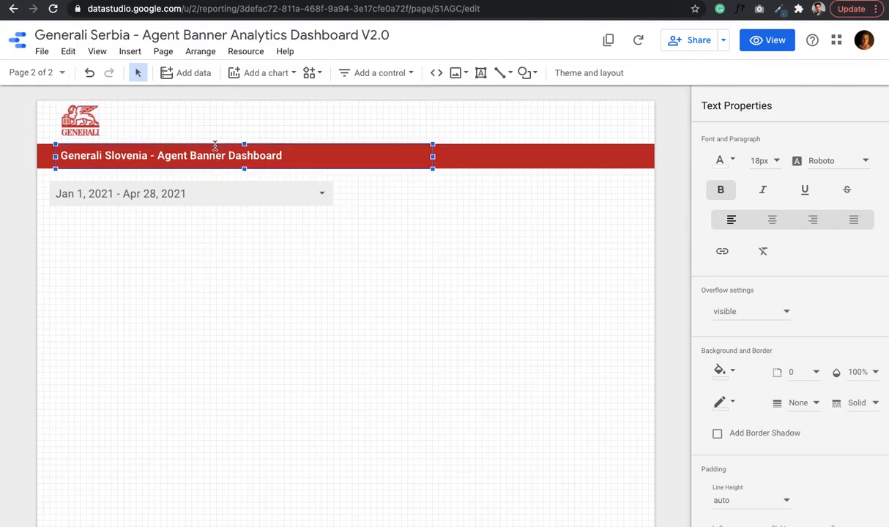
pyautogui.press('Right')
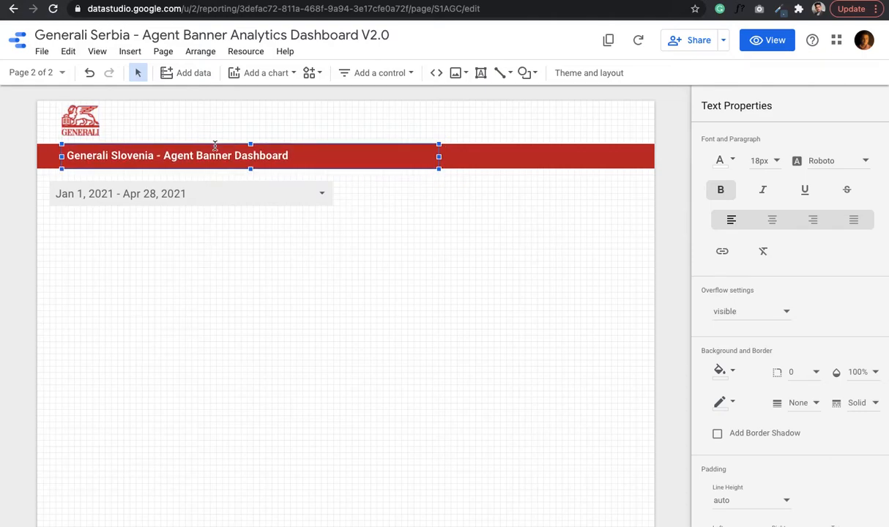
# Step: Change "Slovenia" to "Serbia" in the pasted dashboard title
pyautogui.doubleClick(139, 160)
pyautogui.write('Serbia')
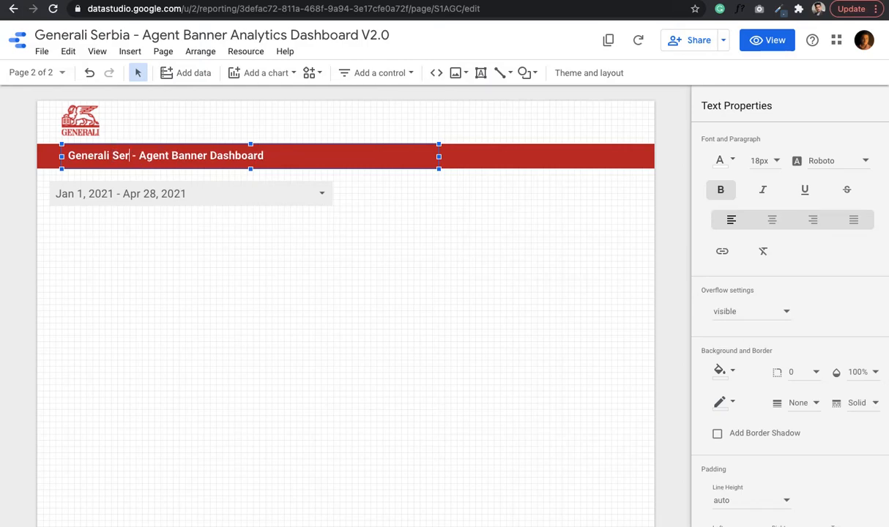
pyautogui.click(258, 232)
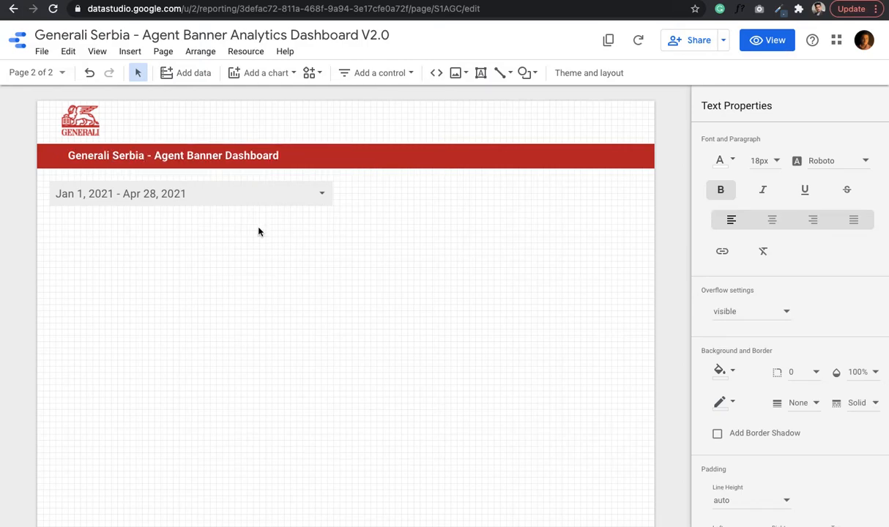
# Step: Copy the Slovenia report's Agent's Name drop-down beside the date range in the Serbia report and set its data source to Generali - Serbia
pyautogui.hotkey('ctrl', 'Tab')
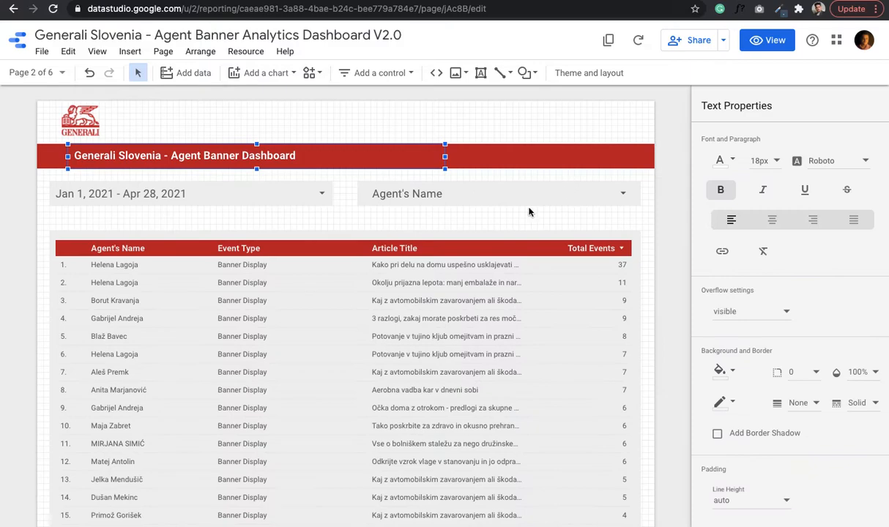
pyautogui.click(490, 194)
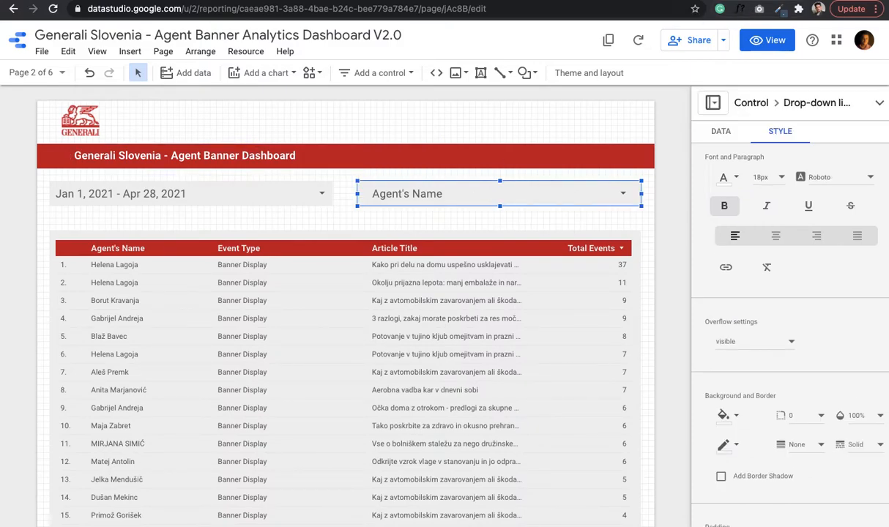
pyautogui.hotkey('ctrl', 'shift', 'Tab')
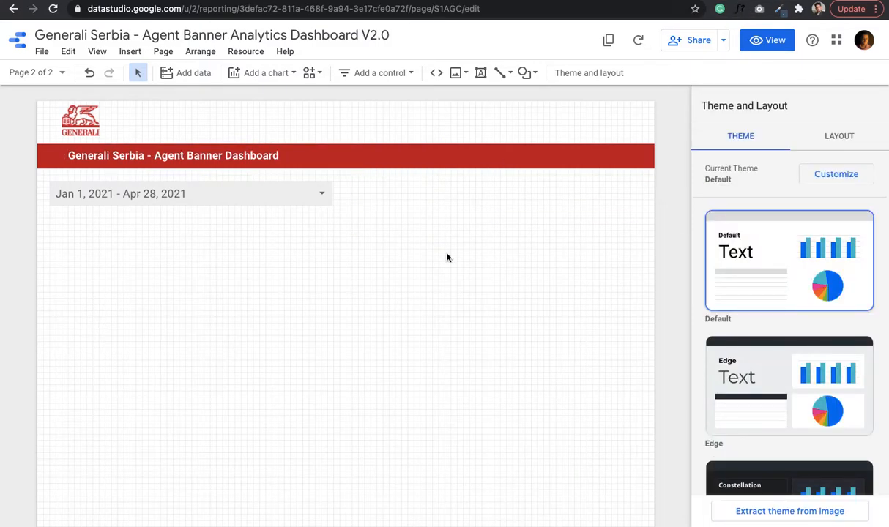
pyautogui.hotkey('ctrl', 'v')
pyautogui.moveTo(439, 206)
pyautogui.mouseDown()
pyautogui.moveTo(414, 192)
pyautogui.moveTo(427, 196)
pyautogui.mouseUp()
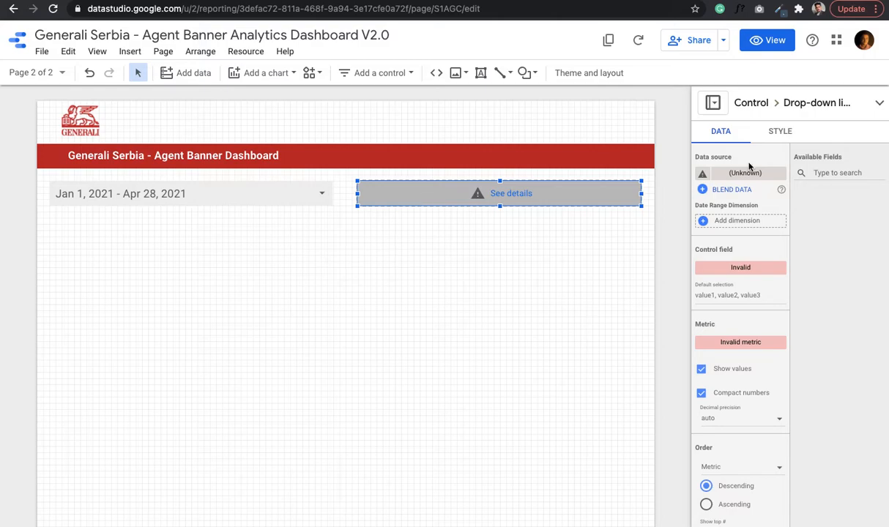
pyautogui.click(757, 173)
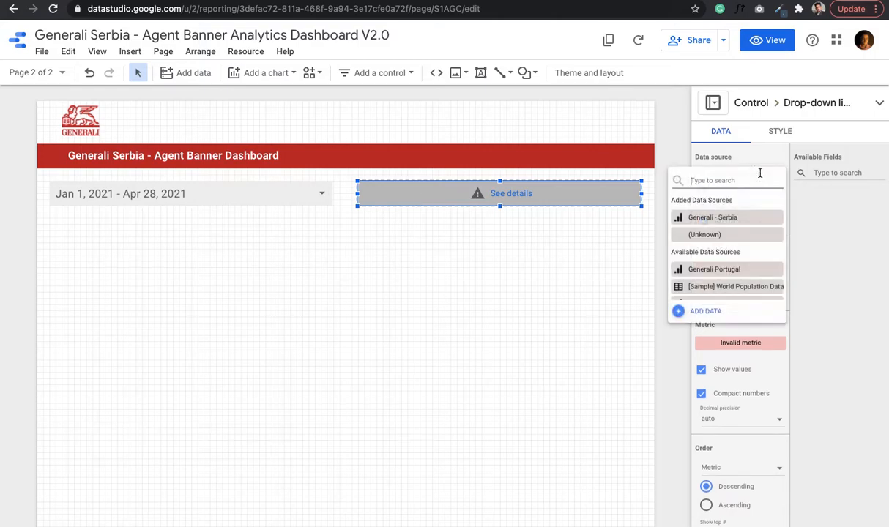
pyautogui.click(732, 218)
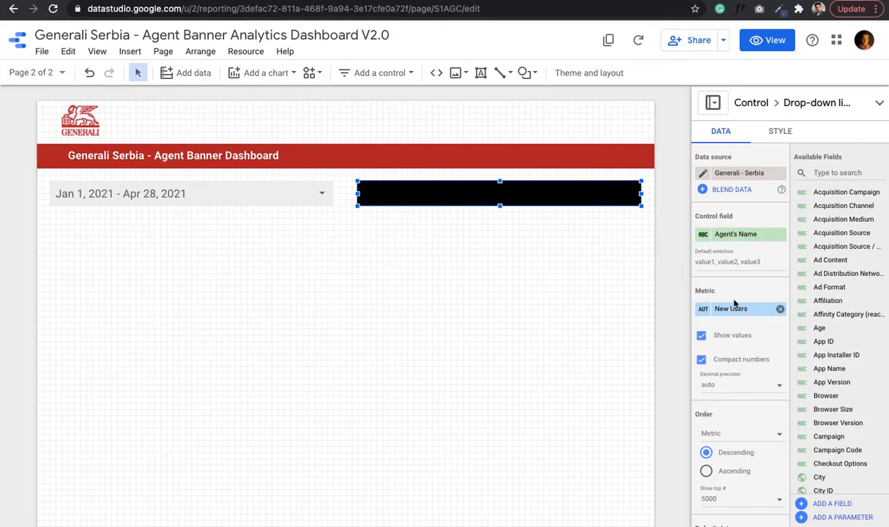
# Step: Try a light grey header fill on the Agent's Name drop-down, then restore the black theme colour
pyautogui.click(781, 132)
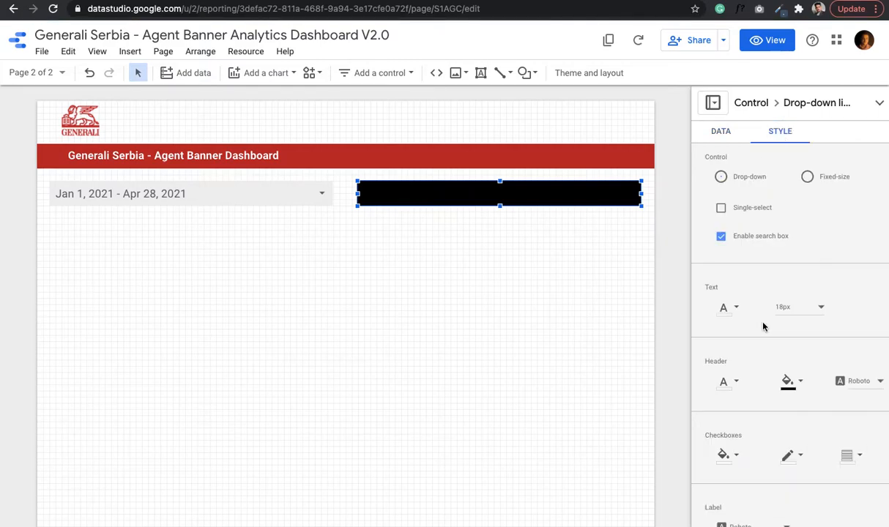
pyautogui.click(786, 383)
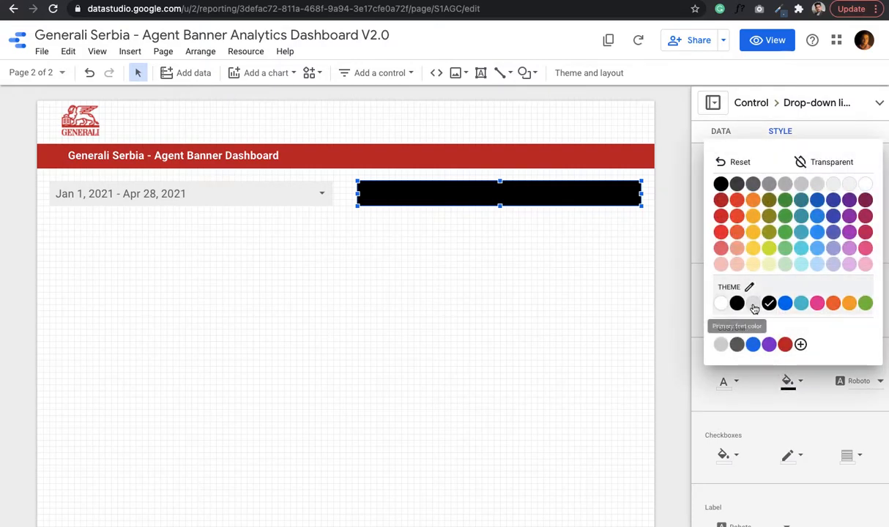
pyautogui.click(722, 304)
pyautogui.scroll(-1, 754, 385)
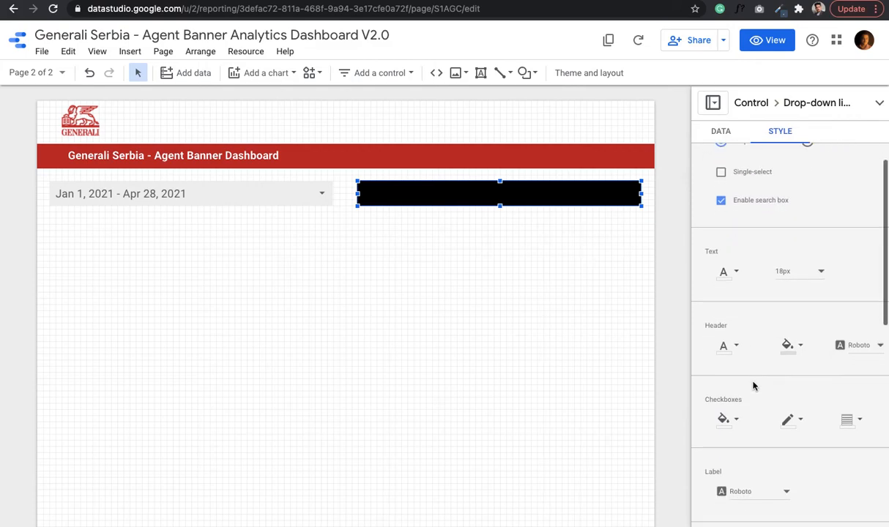
pyautogui.click(788, 348)
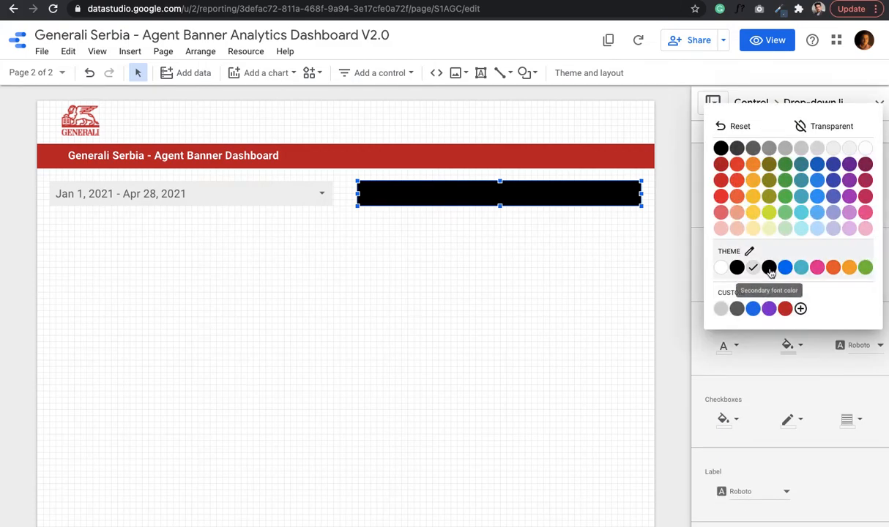
pyautogui.click(769, 268)
# Step: Set the Agent's Name drop-down's background to the light grey theme colour
pyautogui.scroll(-5, 788, 393)
pyautogui.scroll(-3, 785, 393)
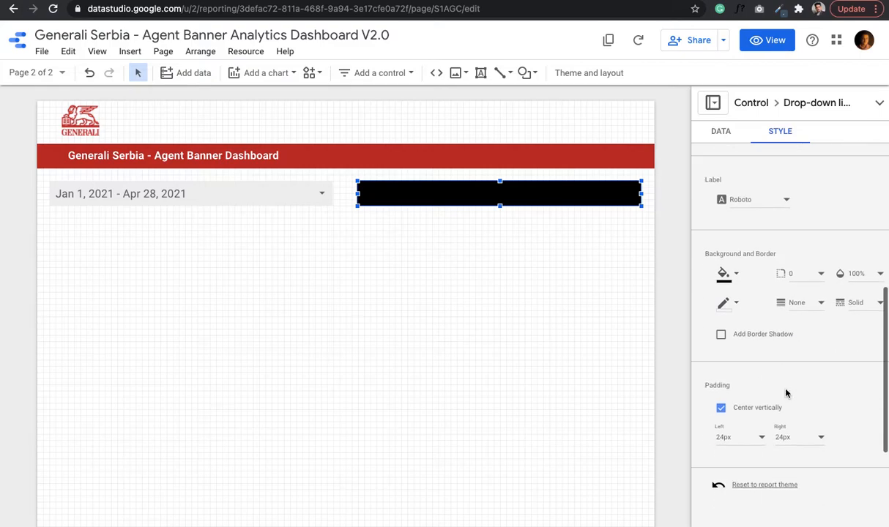
pyautogui.click(722, 272)
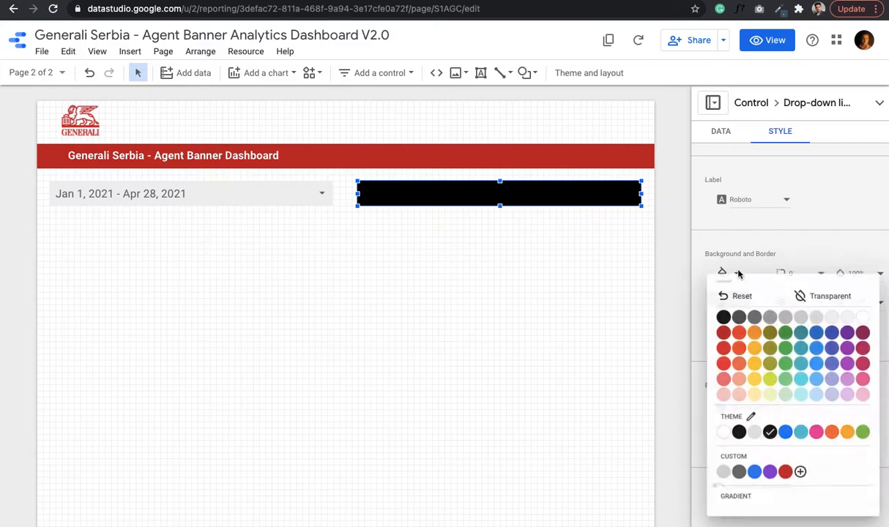
pyautogui.click(752, 434)
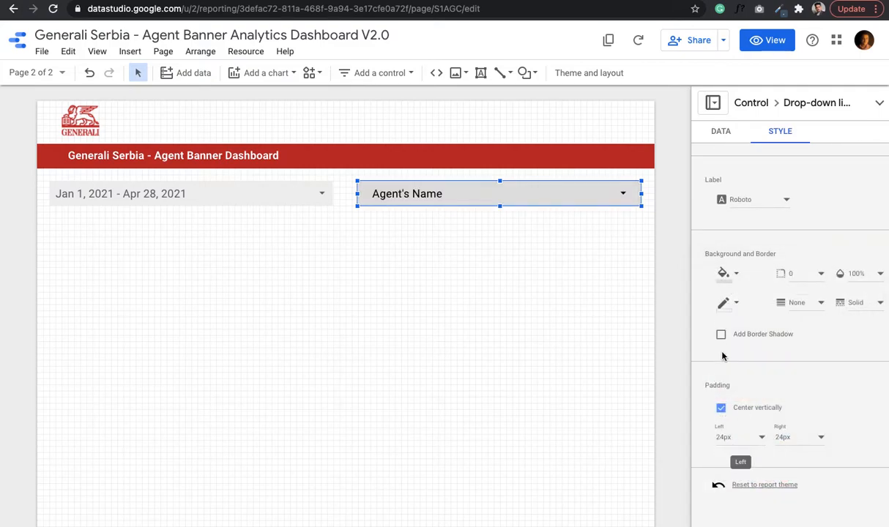
pyautogui.click(598, 356)
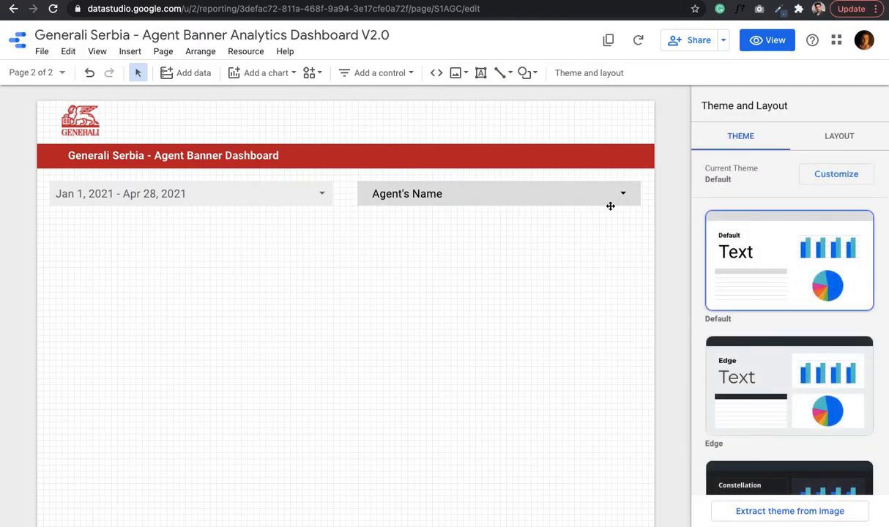
# Step: Compare the Agent's Name drop-down's data and filter settings in the Serbia and Slovenia reports
pyautogui.click(557, 196)
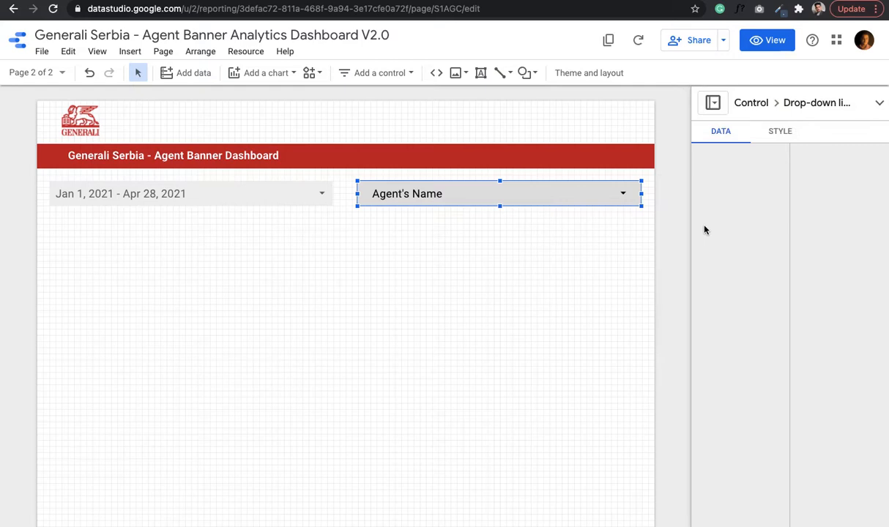
pyautogui.scroll(-5, 724, 384)
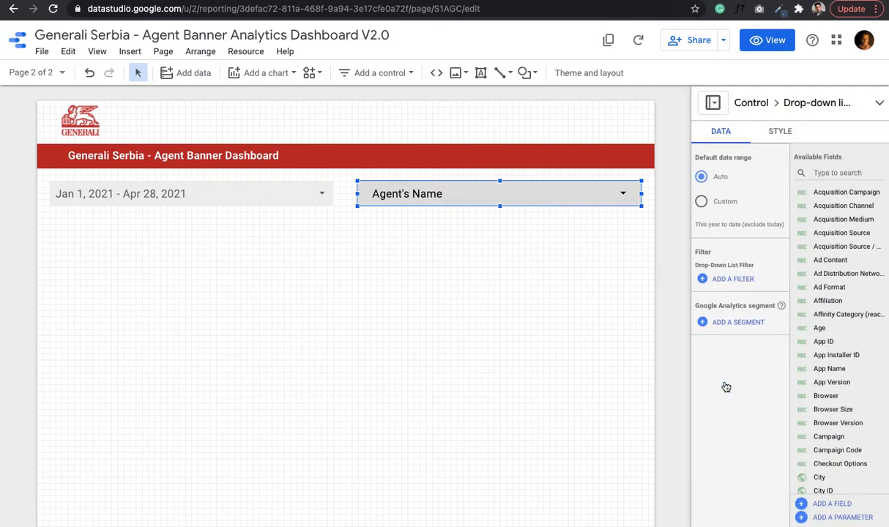
pyautogui.scroll(2, 691, 322)
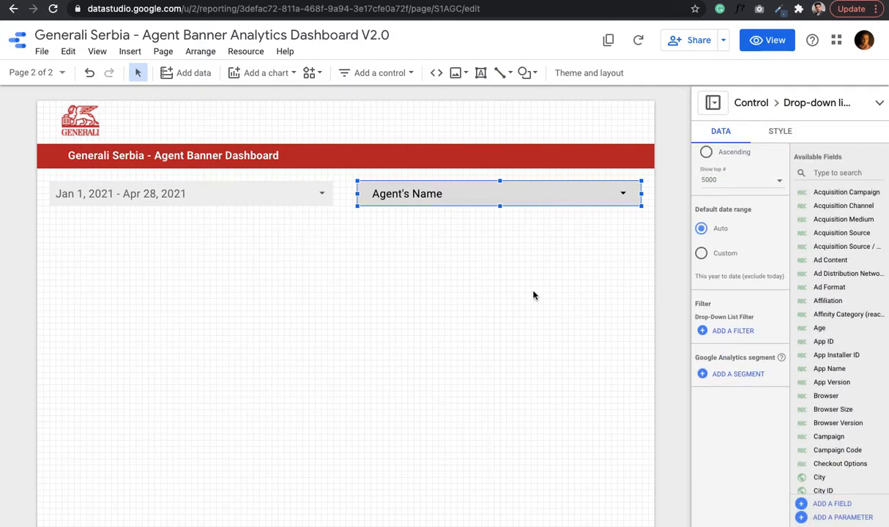
pyautogui.rightClick(515, 249)
pyautogui.click(471, 241)
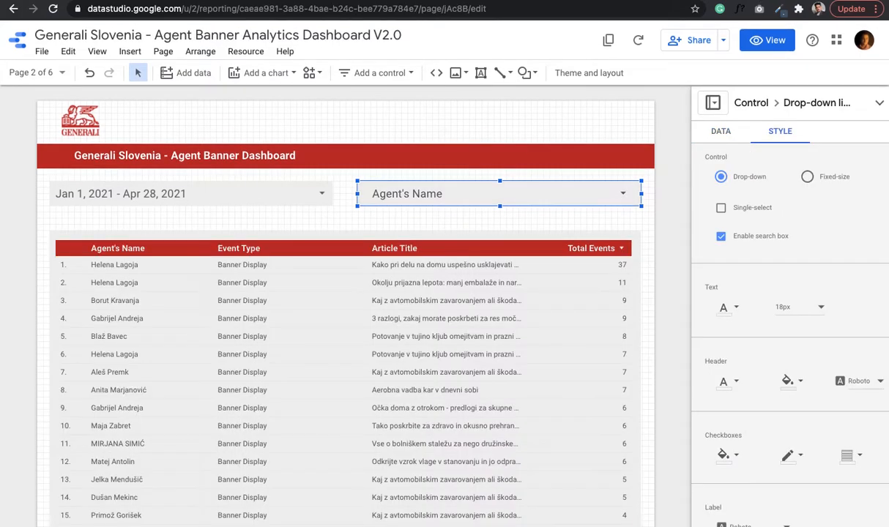
pyautogui.click(557, 255)
pyautogui.click(567, 193)
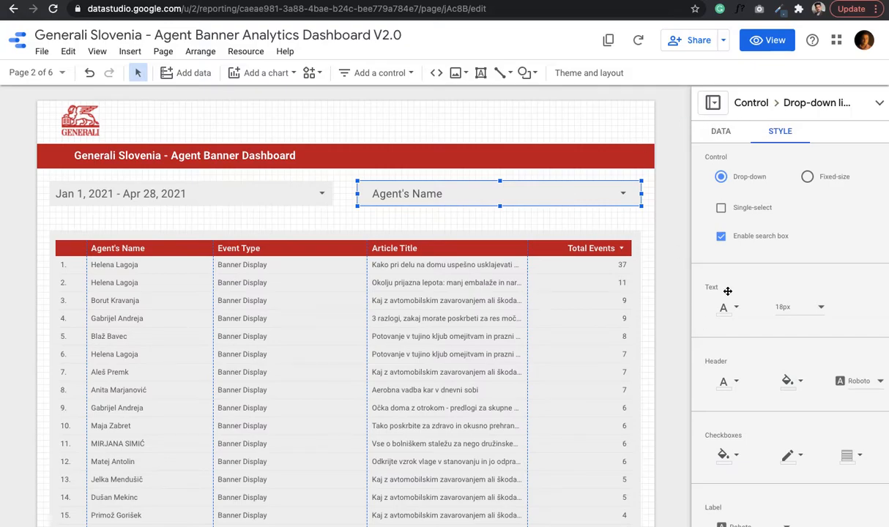
pyautogui.click(718, 131)
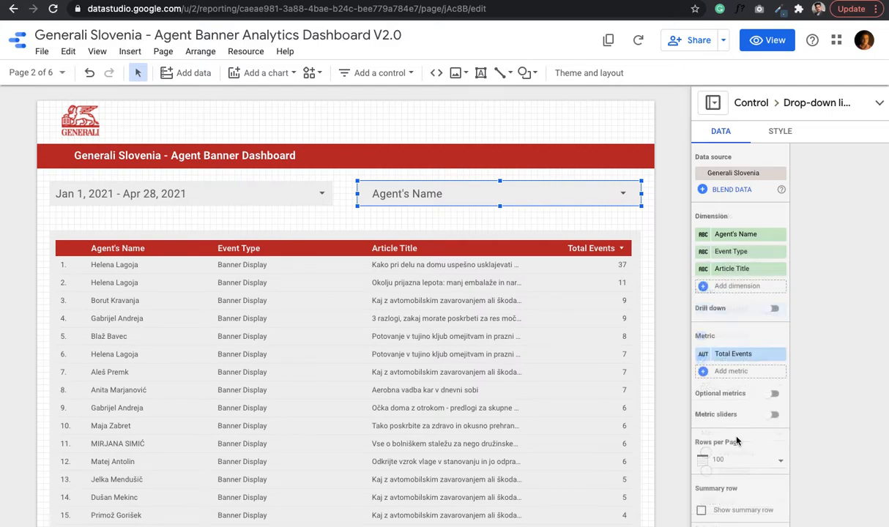
pyautogui.scroll(-10, 737, 441)
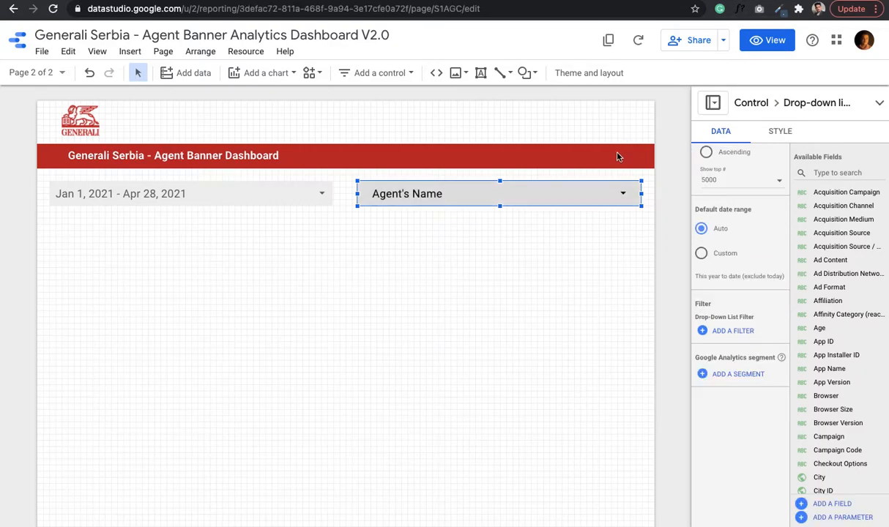
# Step: Add the existing Banner filter to the Serbia report's Agent's Name drop-down
pyautogui.scroll(1, 725, 374)
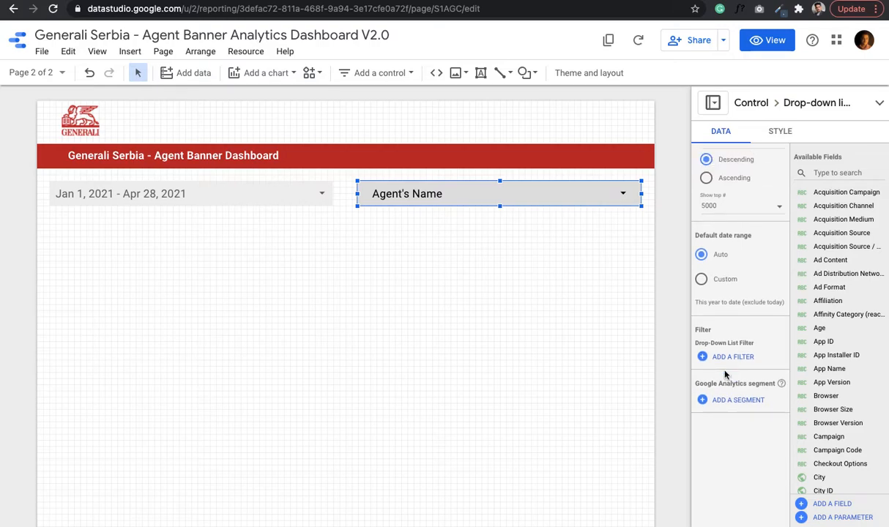
pyautogui.click(701, 357)
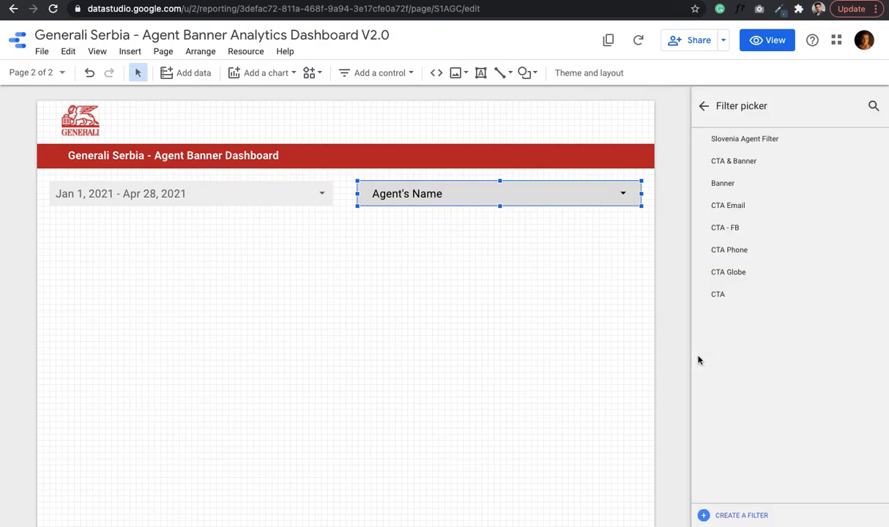
pyautogui.click(733, 183)
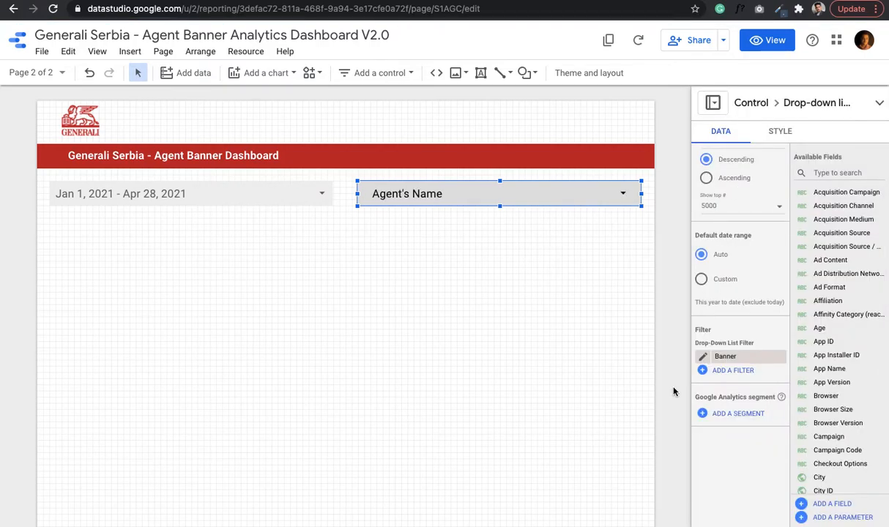
pyautogui.click(529, 338)
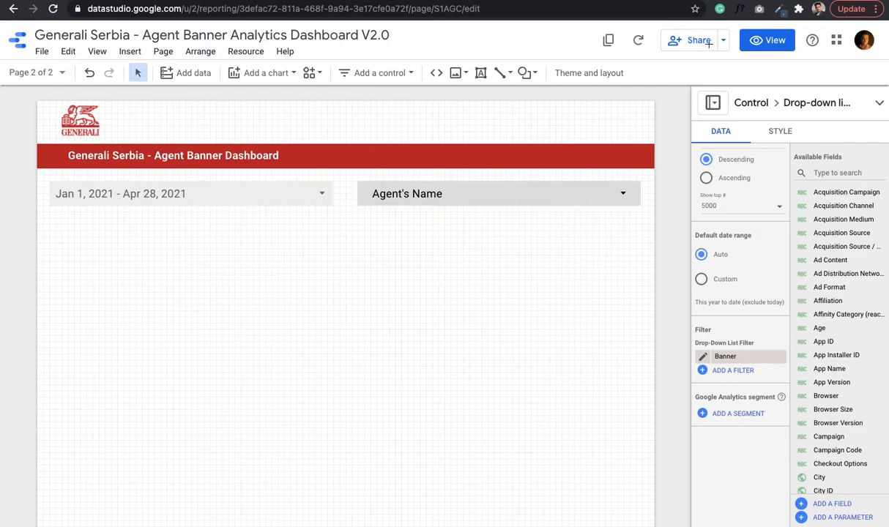
# Step: Copy the grey background box from the Slovenia report's agent banner page into the Serbia report's page
pyautogui.click(732, 1)
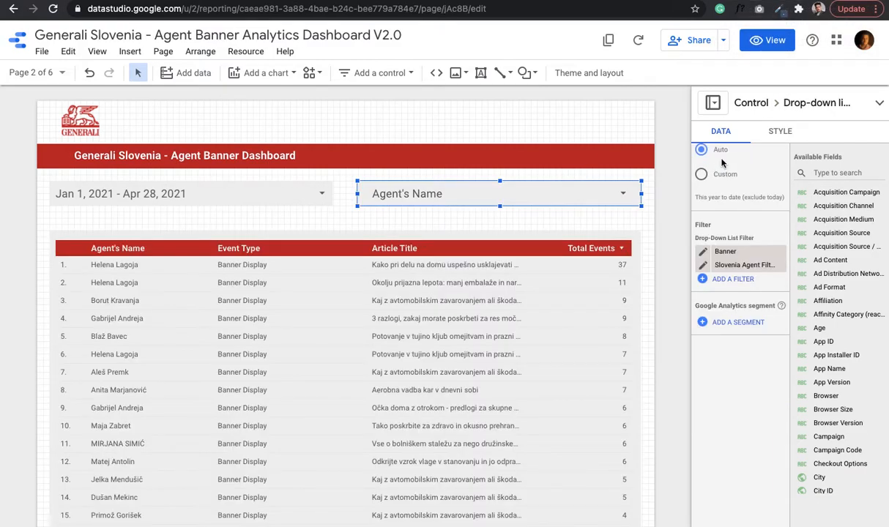
pyautogui.click(516, 238)
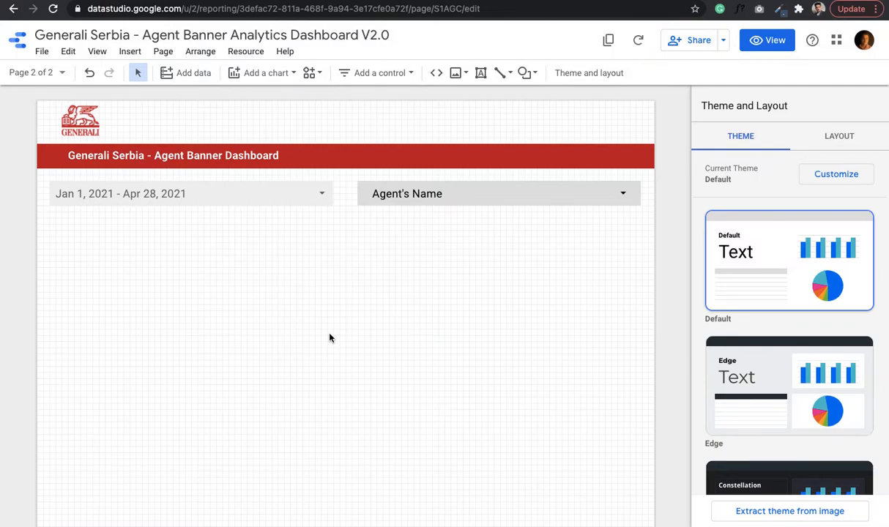
pyautogui.press('super+v')
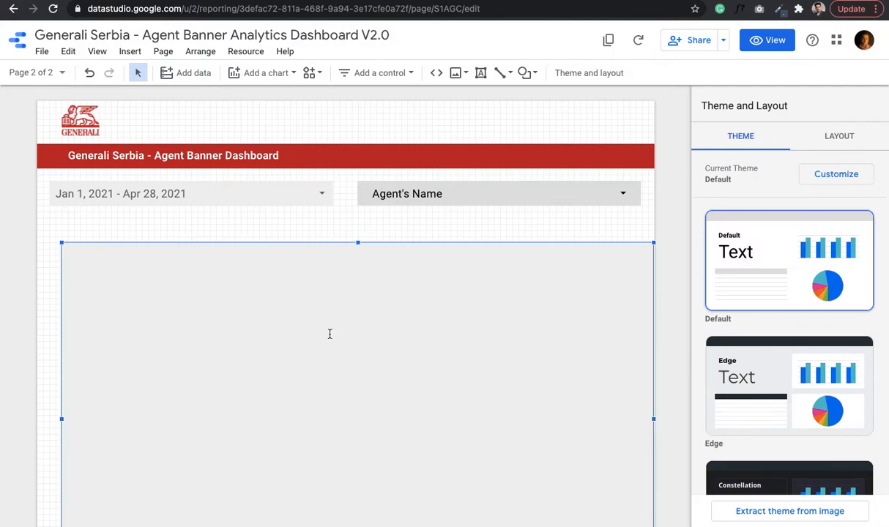
# Step: Move the pasted grey box so its edges line up beneath the date range and Agent's Name controls
pyautogui.doubleClick(276, 303)
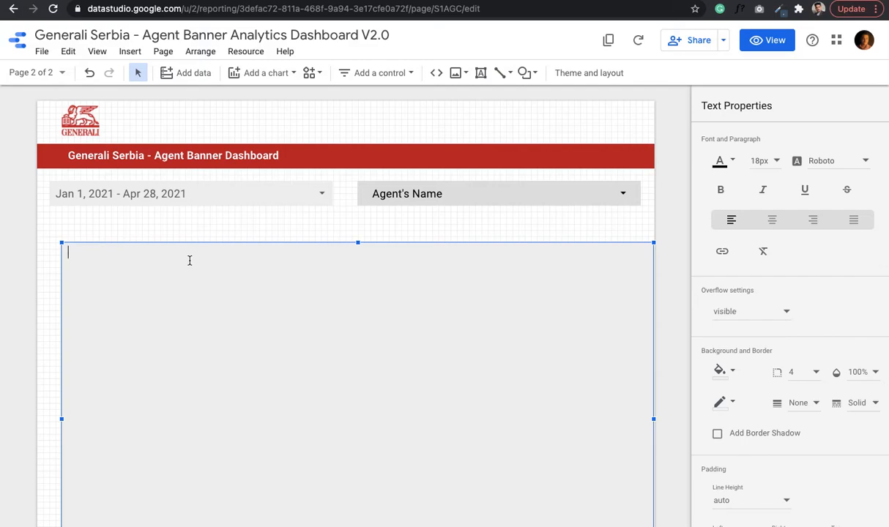
pyautogui.click(120, 223)
pyautogui.click(174, 279)
pyautogui.moveTo(116, 236)
pyautogui.mouseDown()
pyautogui.moveTo(97, 226)
pyautogui.moveTo(105, 222)
pyautogui.moveTo(105, 234)
pyautogui.mouseUp()
pyautogui.scroll(-3, 225, 314)
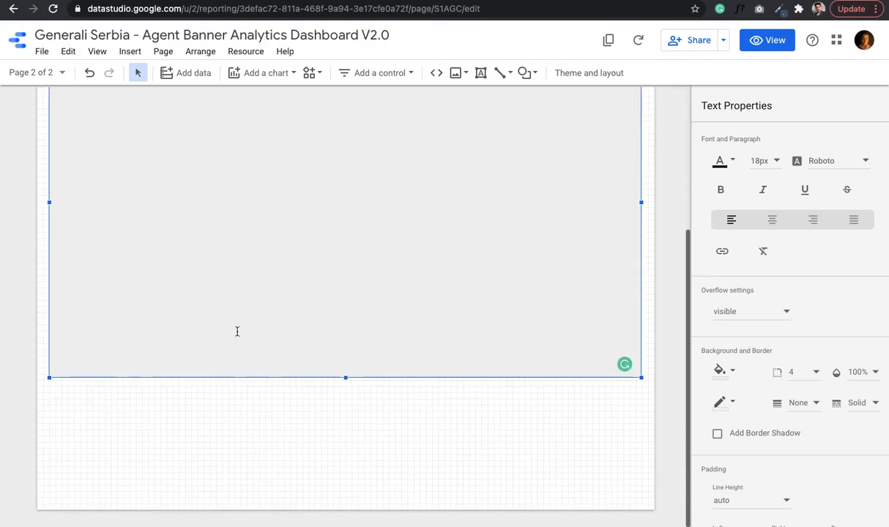
pyautogui.scroll(3, 237, 332)
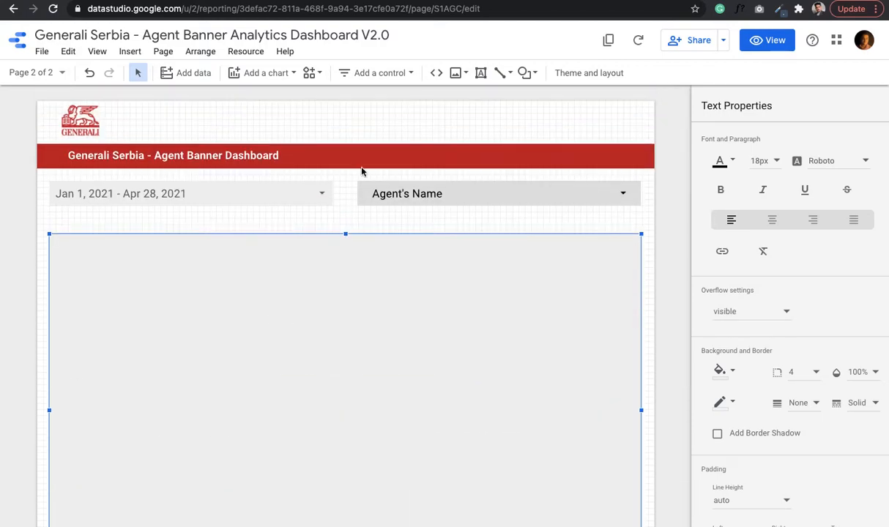
# Step: Try to copy the Slovenia report's agent events table into the Serbia page, undoing the text pasted inside the grey box
pyautogui.click(767, 1)
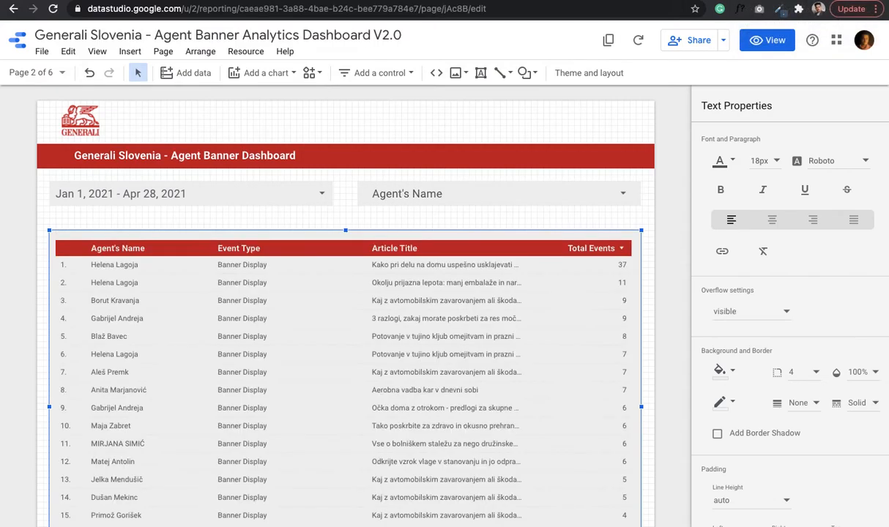
pyautogui.click(338, 291)
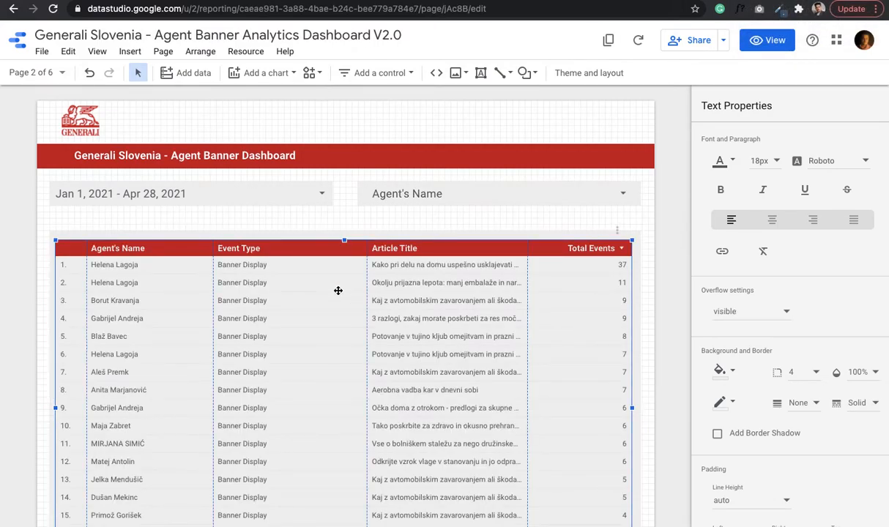
pyautogui.click(712, 0)
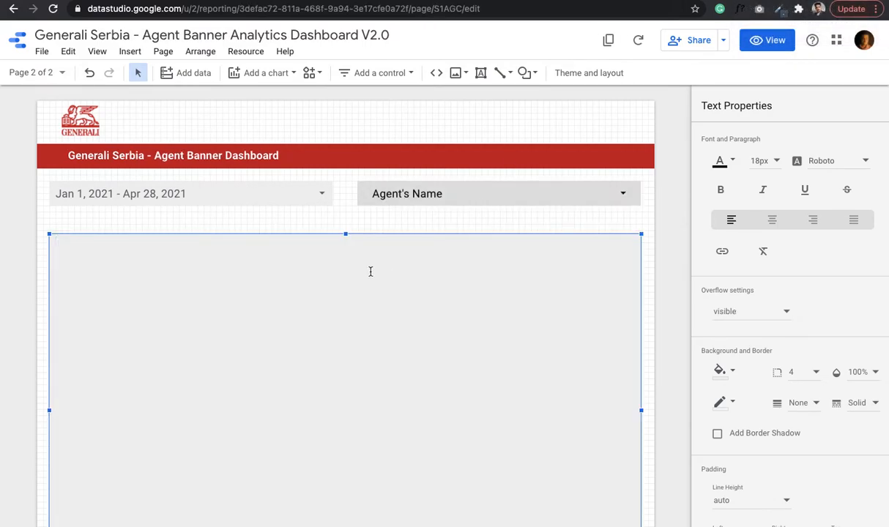
pyautogui.write('Generali Slovenia - Agent Banner Analytics Dashboard V2.0')
pyautogui.press('super+z')
pyautogui.hotkey('ctrl', 'shift', 'Tab')
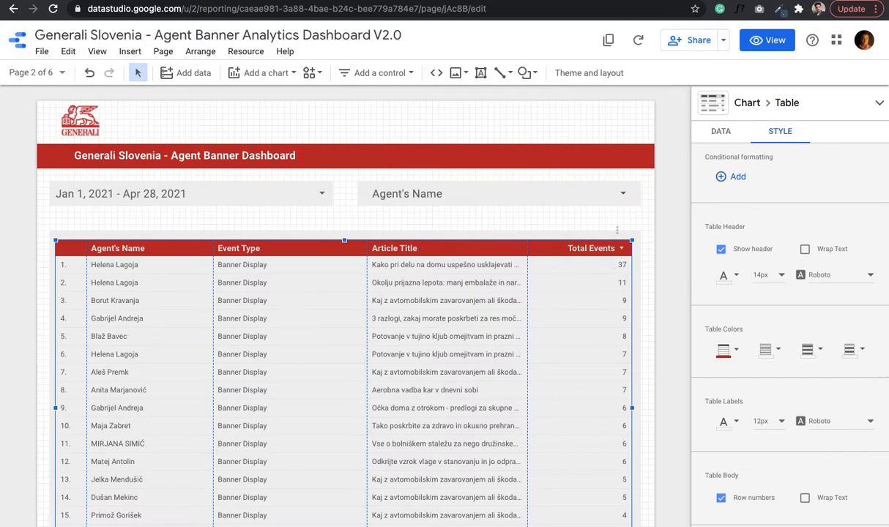
pyautogui.hotkey('ctrl', 'Tab')
pyautogui.write('Generali Slovenia - Agent Banner Analytics Dashboard V2.0')
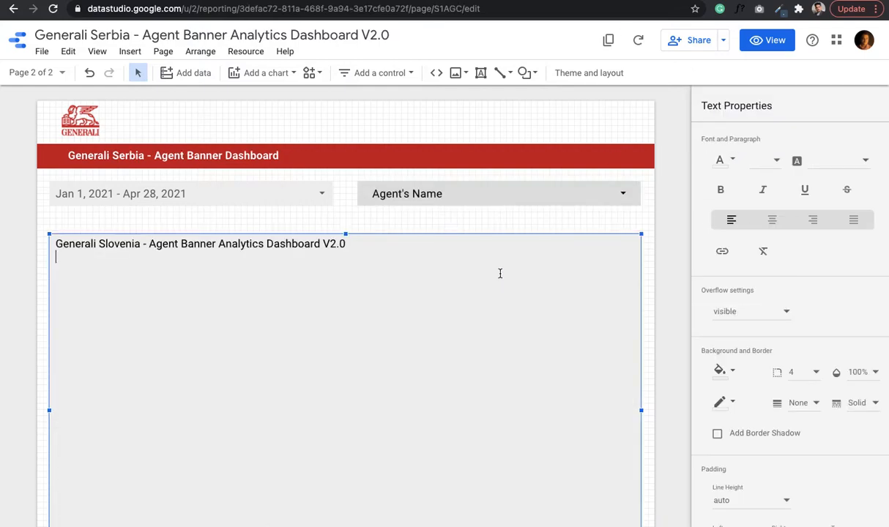
pyautogui.press('super+z')
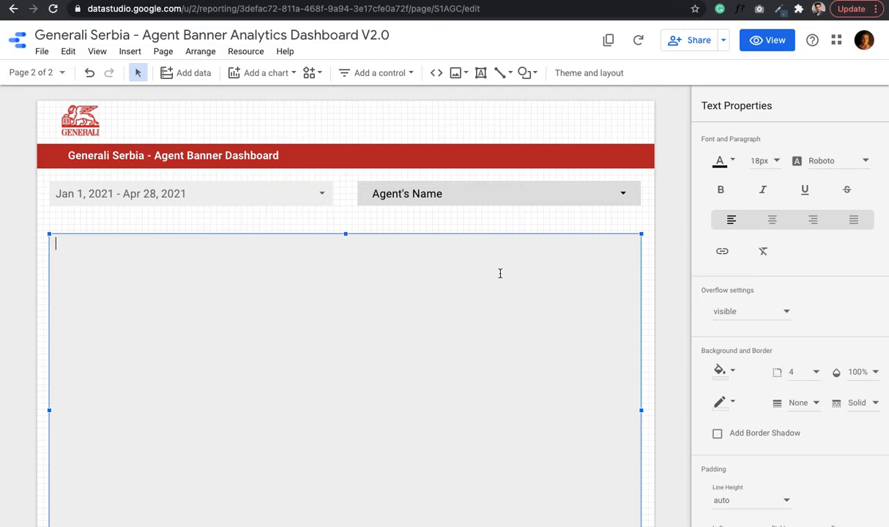
# Step: Copy the agent events table from the Slovenia report and paste it onto the Serbia page as a chart
pyautogui.hotkey('ctrl', 'Tab')
pyautogui.scroll(-5, 471, 233)
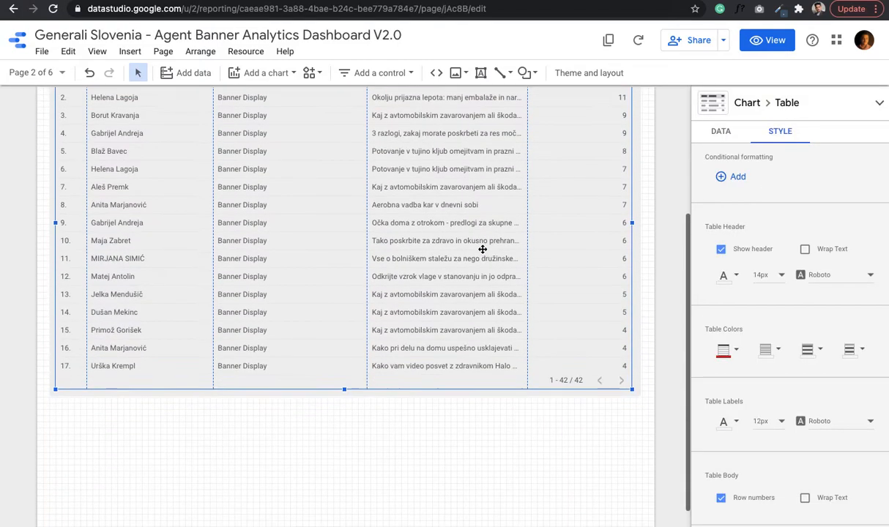
pyautogui.click(464, 440)
pyautogui.scroll(5, 464, 440)
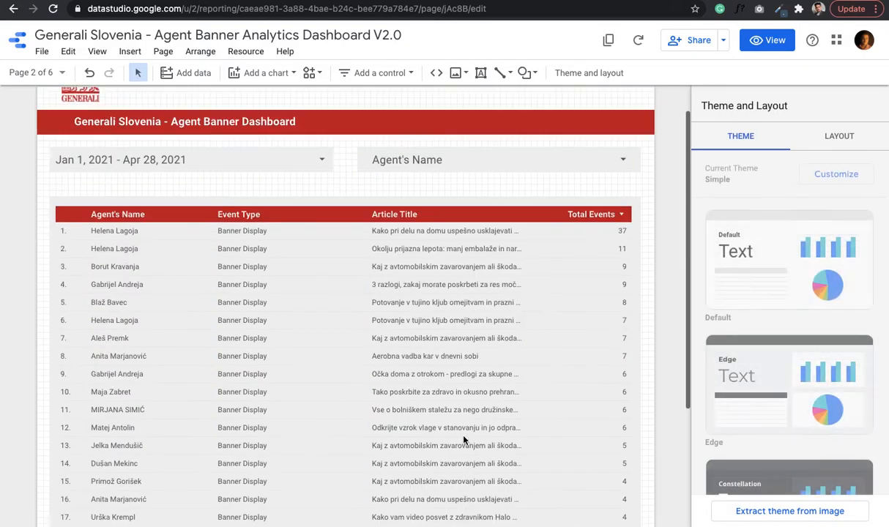
pyautogui.click(181, 248)
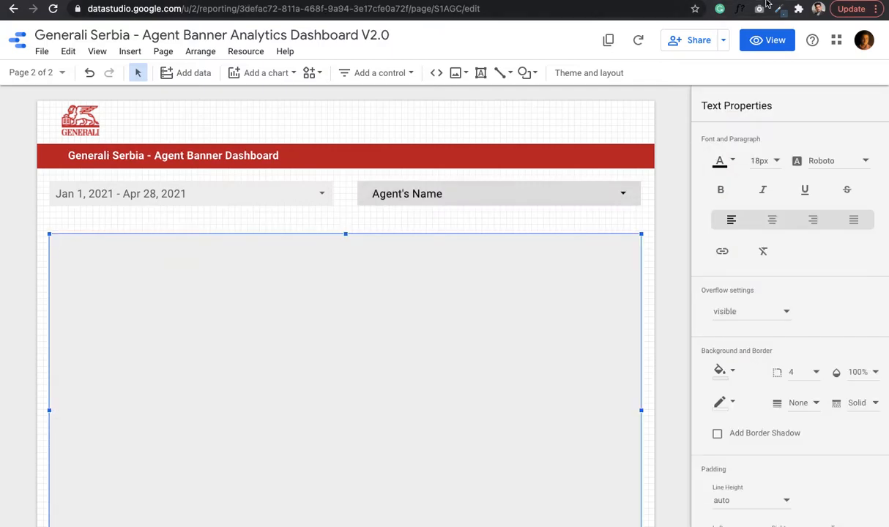
pyautogui.write('Generali Slovenia - Agent Banner Analytics Dashboard V2.0')
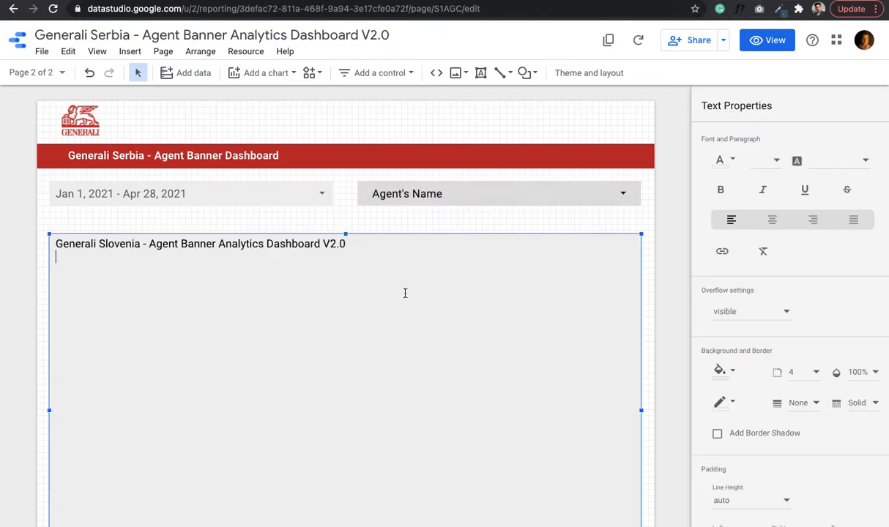
pyautogui.press('super+z')
pyautogui.click(399, 230)
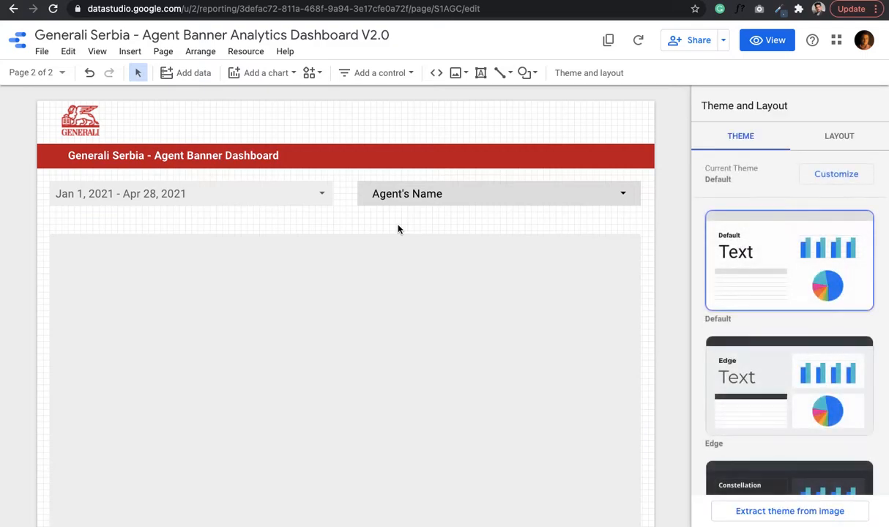
pyautogui.press('super+v')
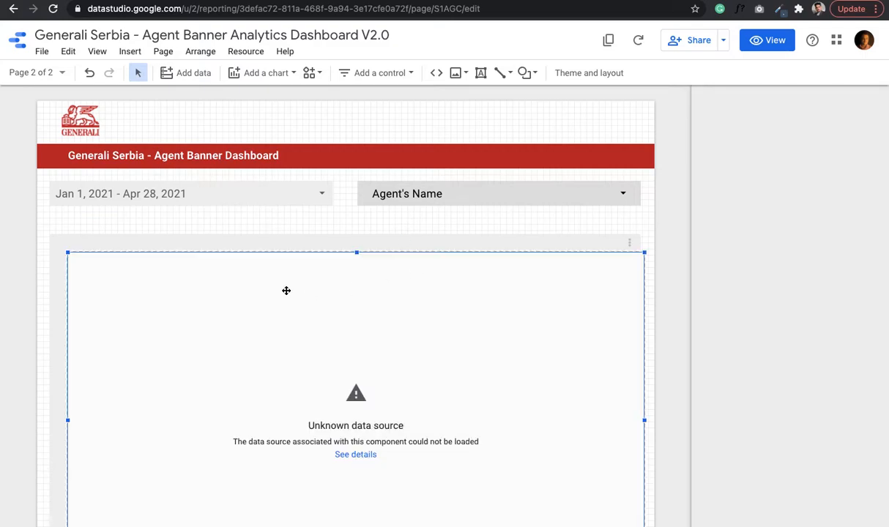
# Step: Move the pasted table so it sits centred inside the grey background box
pyautogui.scroll(-2, 293, 256)
pyautogui.scroll(2, 295, 217)
pyautogui.moveTo(254, 232)
pyautogui.mouseDown()
pyautogui.moveTo(220, 232)
pyautogui.moveTo(243, 230)
pyautogui.moveTo(241, 222)
pyautogui.mouseUp()
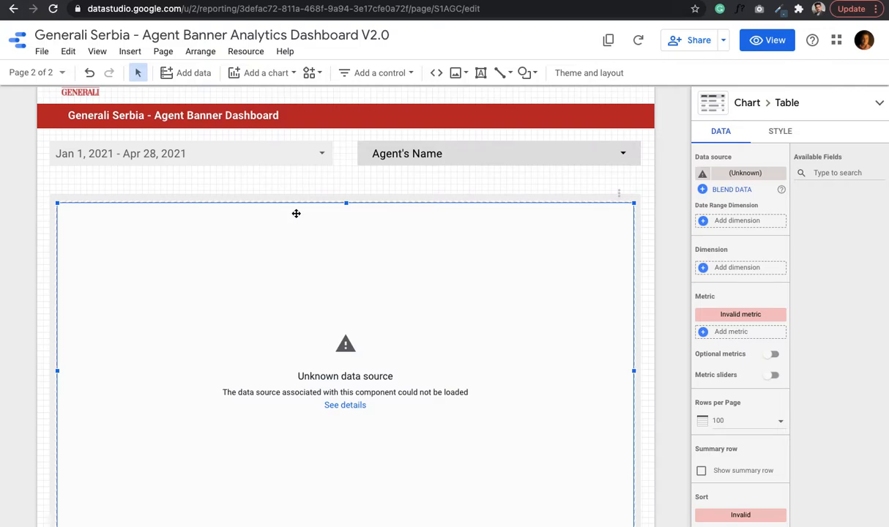
# Step: Replace the table's unknown data source with Generali - Serbia
pyautogui.click(779, 174)
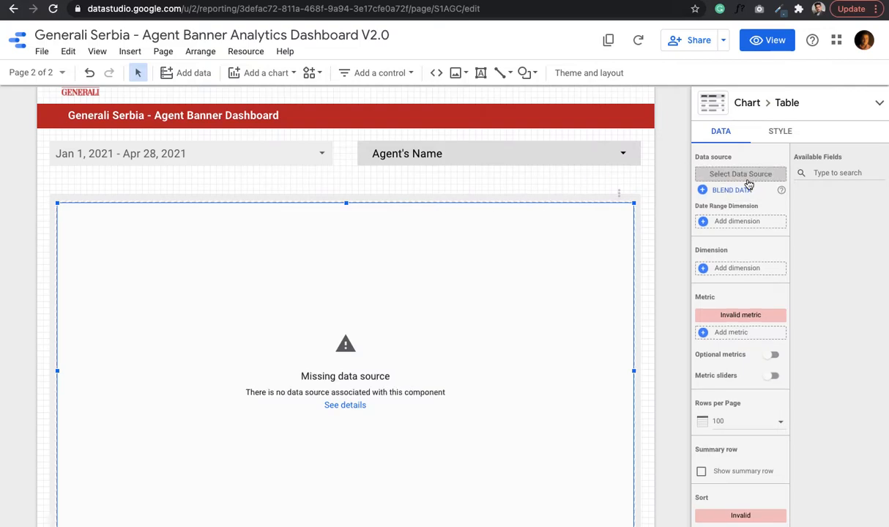
pyautogui.click(747, 176)
pyautogui.click(735, 219)
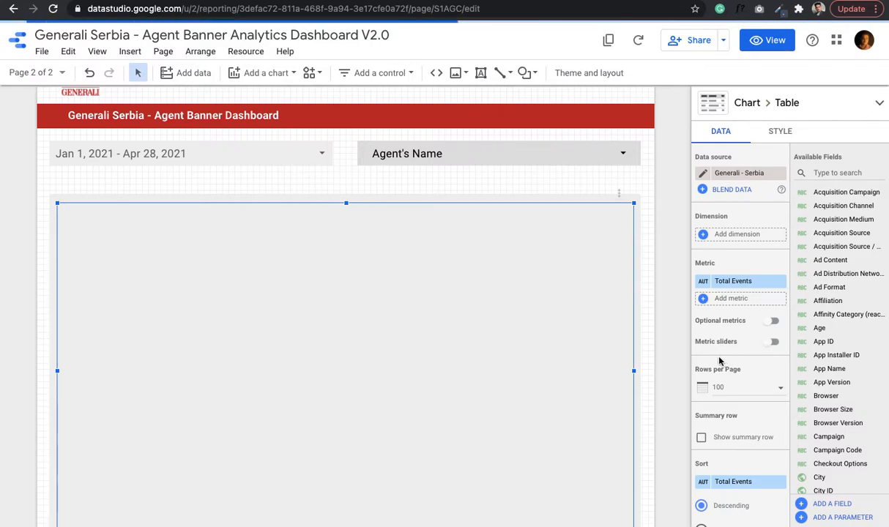
# Step: Remove the table's invalid Banner and Slovenia Agent filters and add the Serbia report's existing Banner filter
pyautogui.scroll(-7, 719, 360)
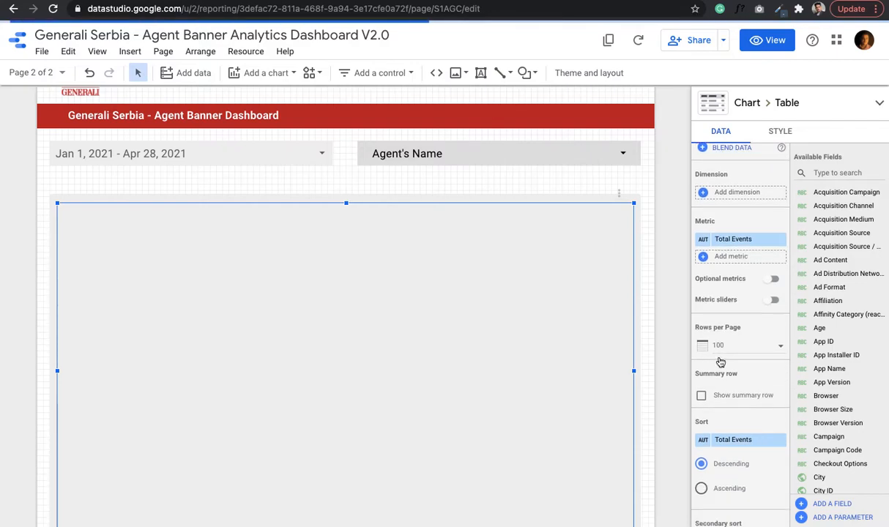
pyautogui.scroll(-1, 720, 358)
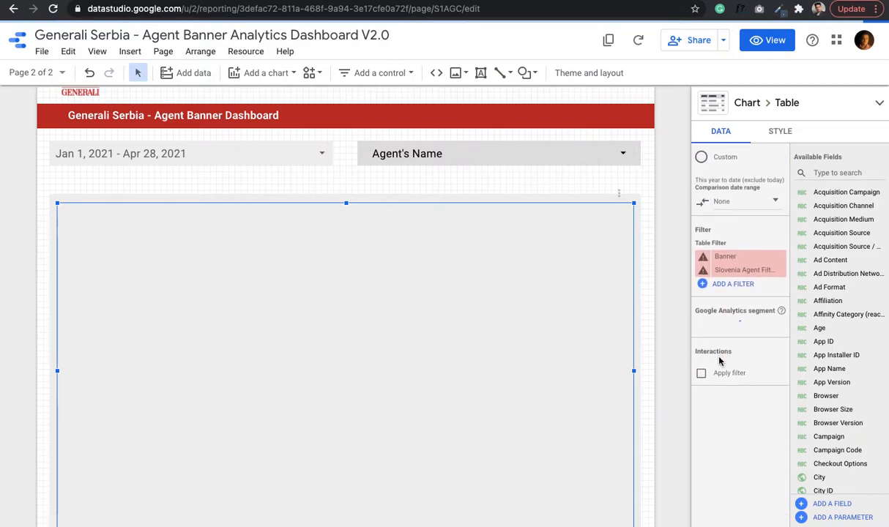
pyautogui.click(781, 271)
pyautogui.click(779, 257)
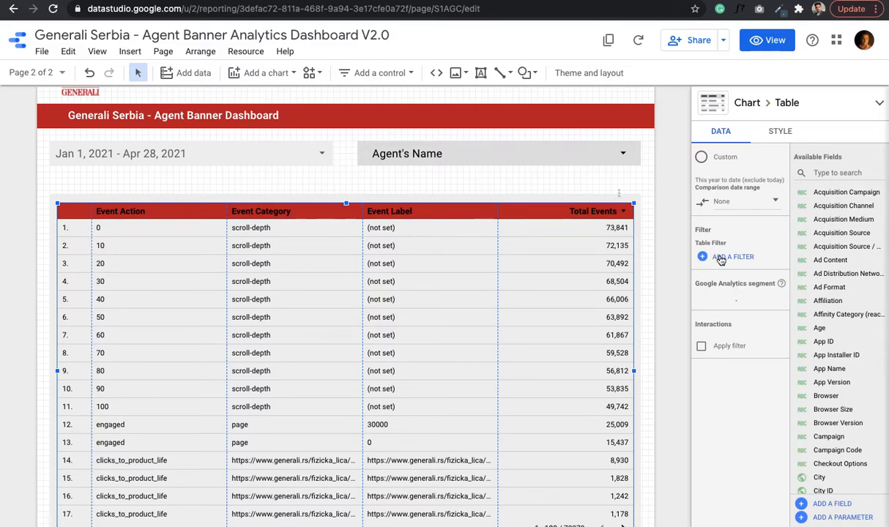
pyautogui.click(704, 256)
pyautogui.click(722, 183)
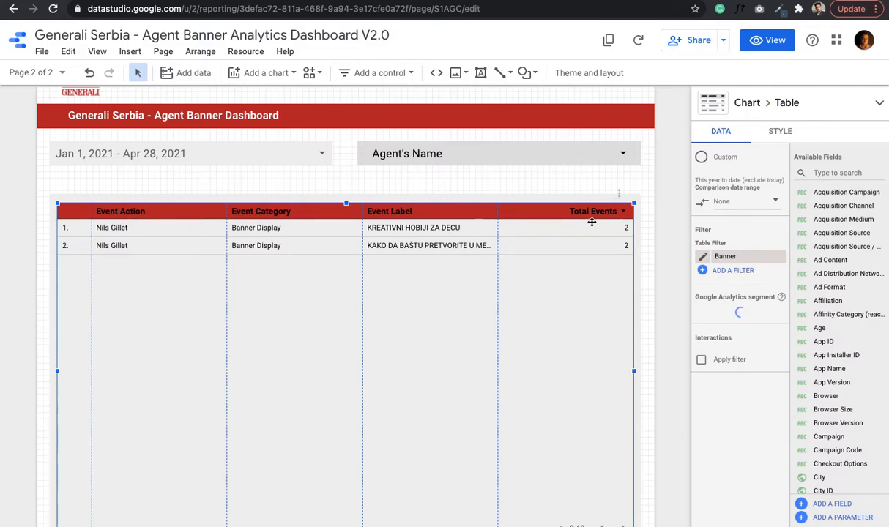
# Step: Set the table's header font colour to the white theme colour
pyautogui.scroll(5, 766, 232)
pyautogui.scroll(3, 766, 232)
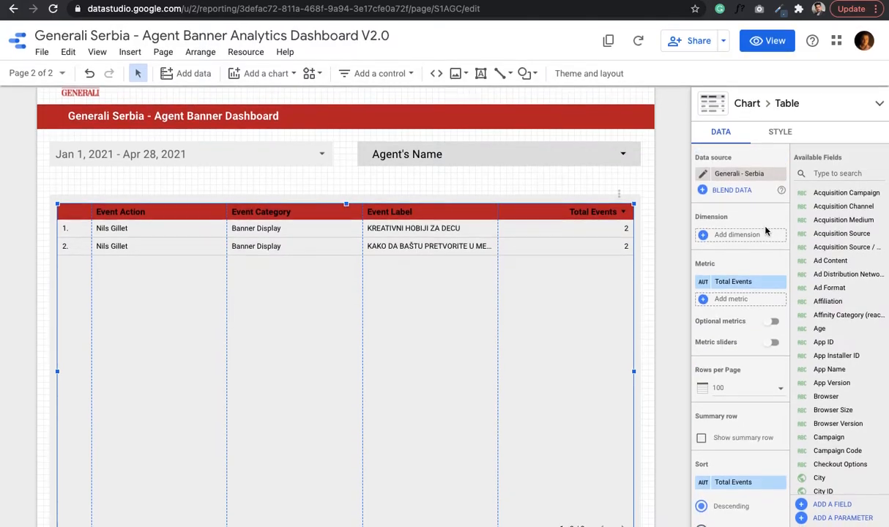
pyautogui.click(780, 133)
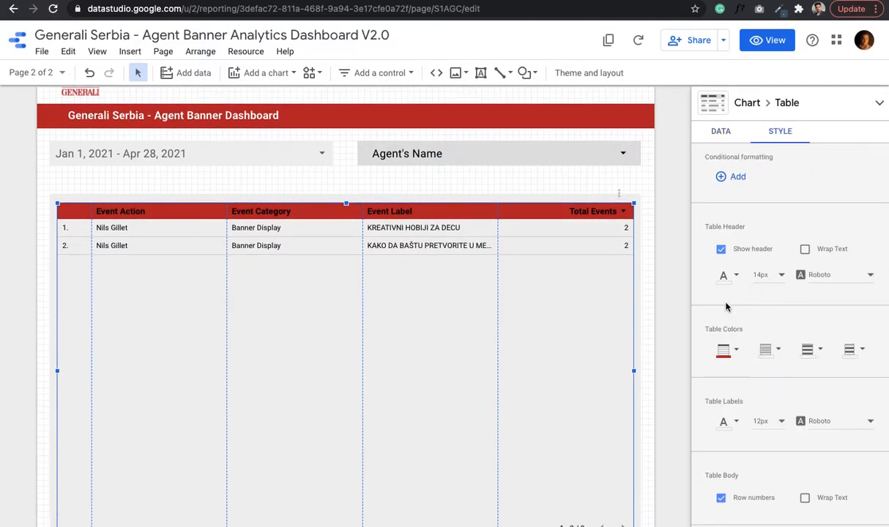
pyautogui.scroll(-2, 727, 308)
pyautogui.scroll(-5, 731, 364)
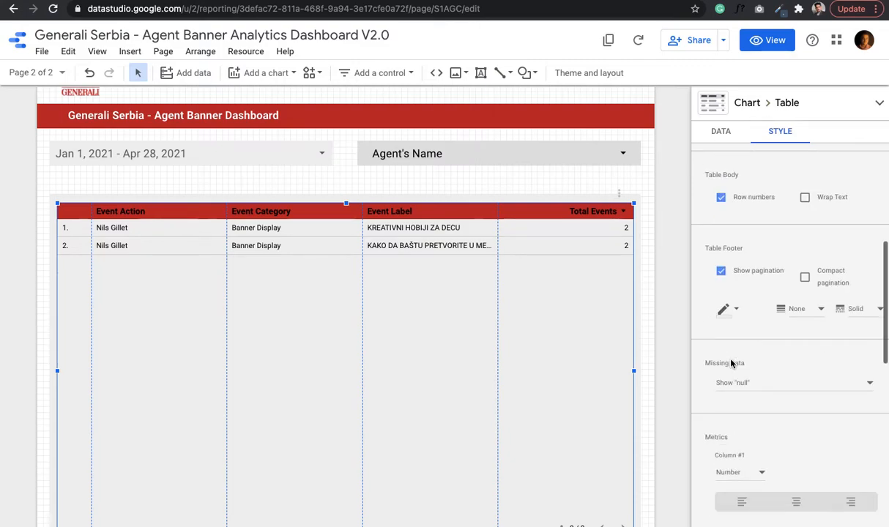
pyautogui.scroll(-3, 730, 363)
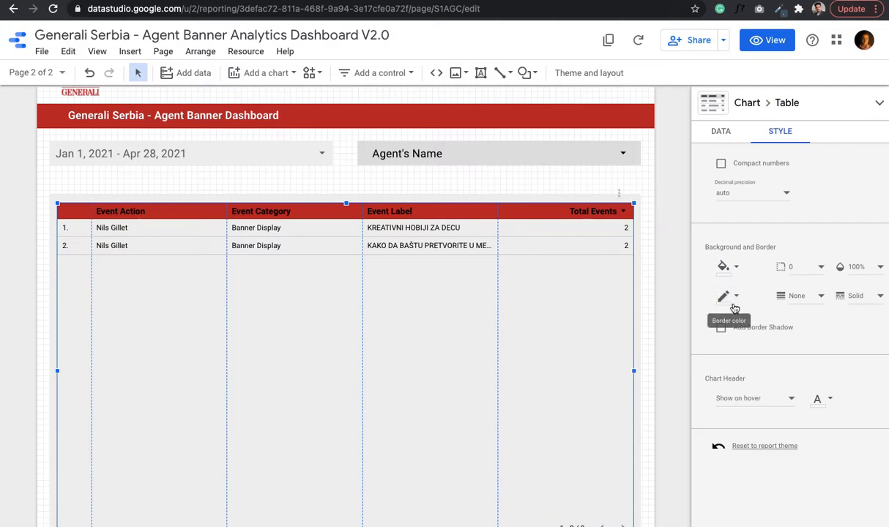
pyautogui.scroll(10, 734, 307)
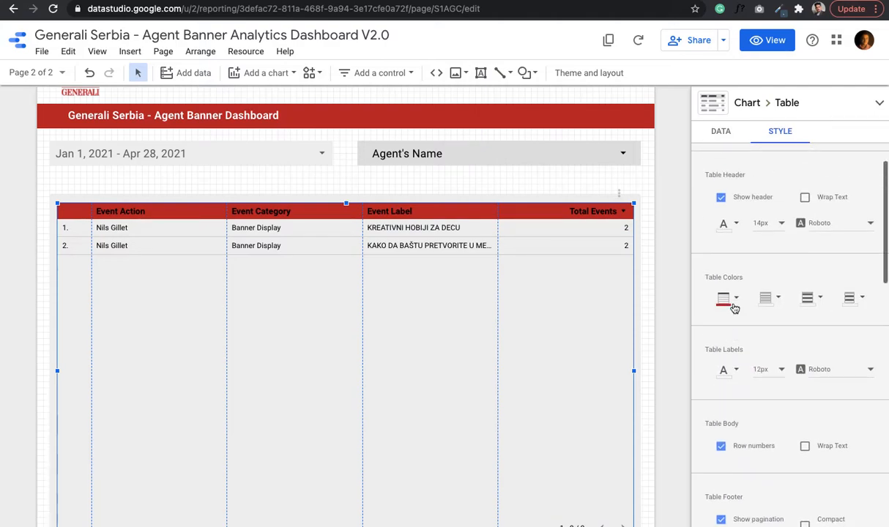
pyautogui.scroll(2, 734, 308)
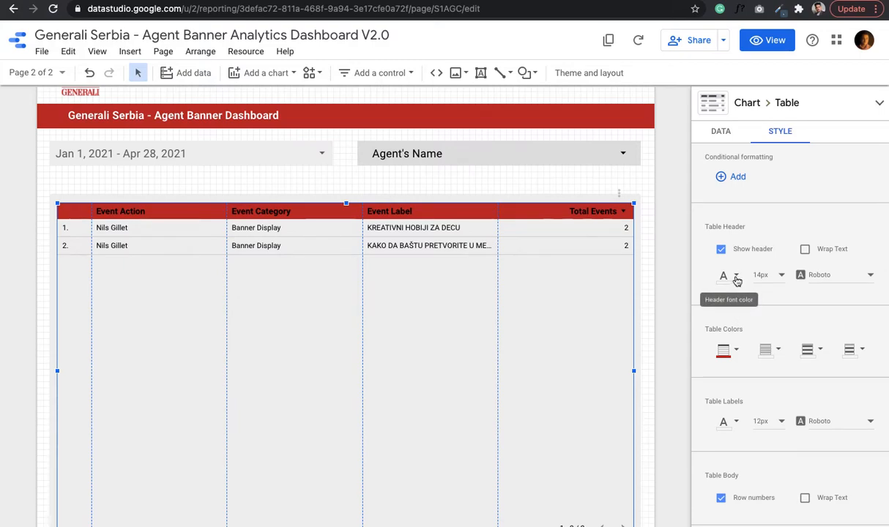
pyautogui.click(737, 278)
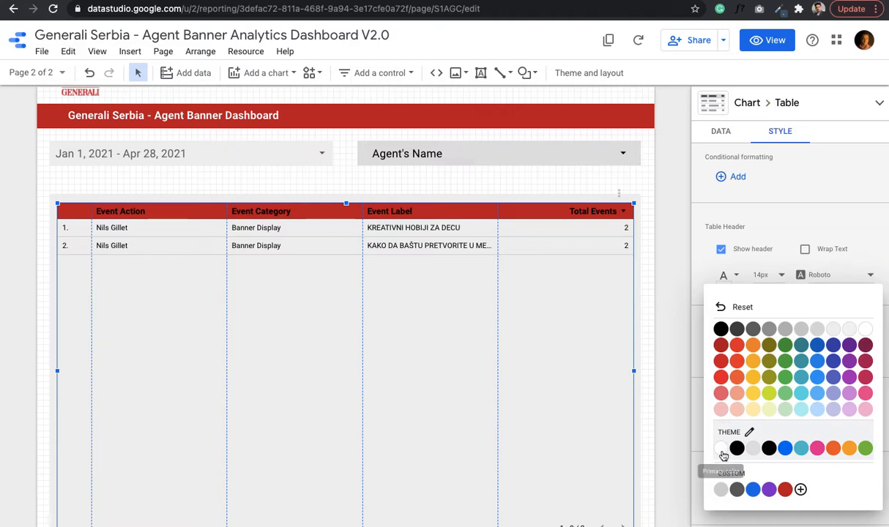
pyautogui.click(722, 453)
pyautogui.click(654, 265)
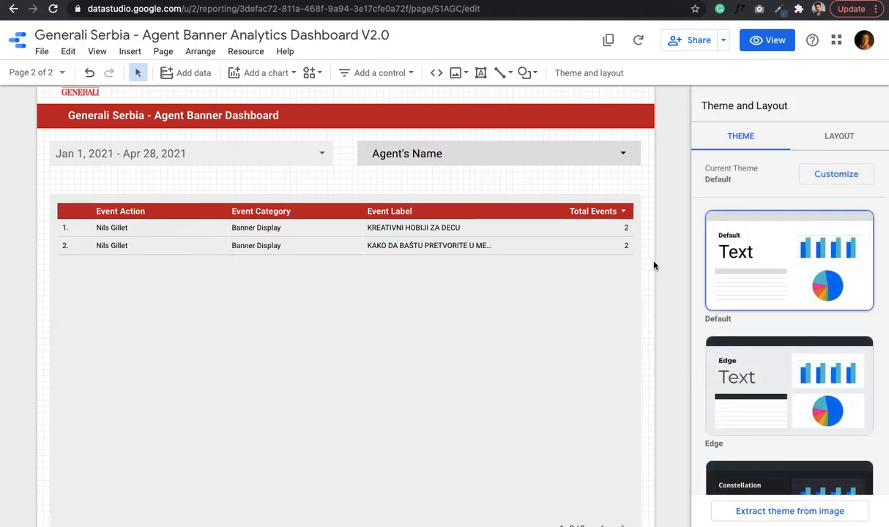
# Step: Rename the second page of the Serbia report as Banner - Deep Dive
pyautogui.scroll(-3, 539, 275)
pyautogui.scroll(3, 539, 275)
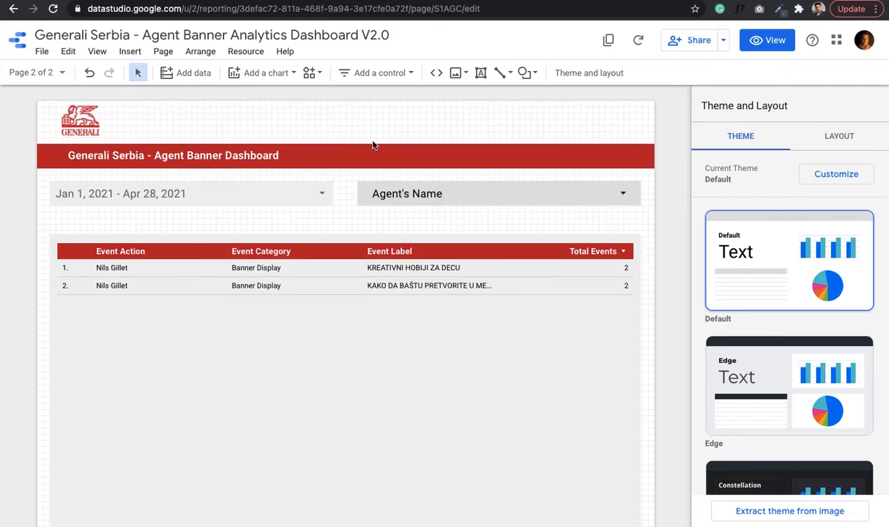
pyautogui.click(45, 74)
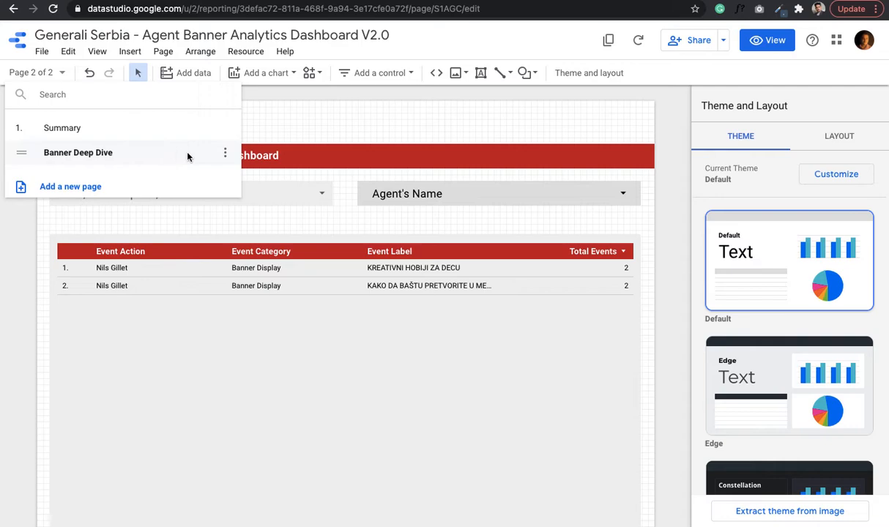
pyautogui.click(226, 152)
pyautogui.click(250, 159)
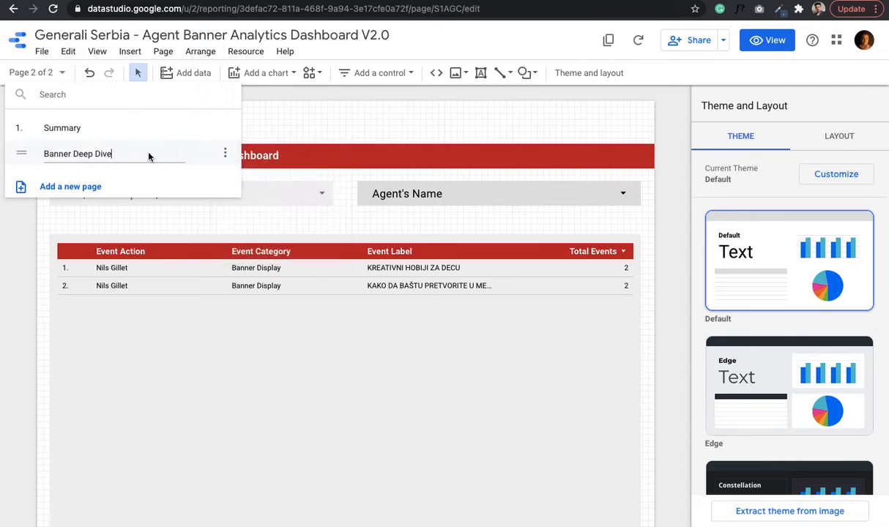
pyautogui.write('-')
# Step: Add a third page to the report and name it CTA - Deep Dive
pyautogui.click(88, 187)
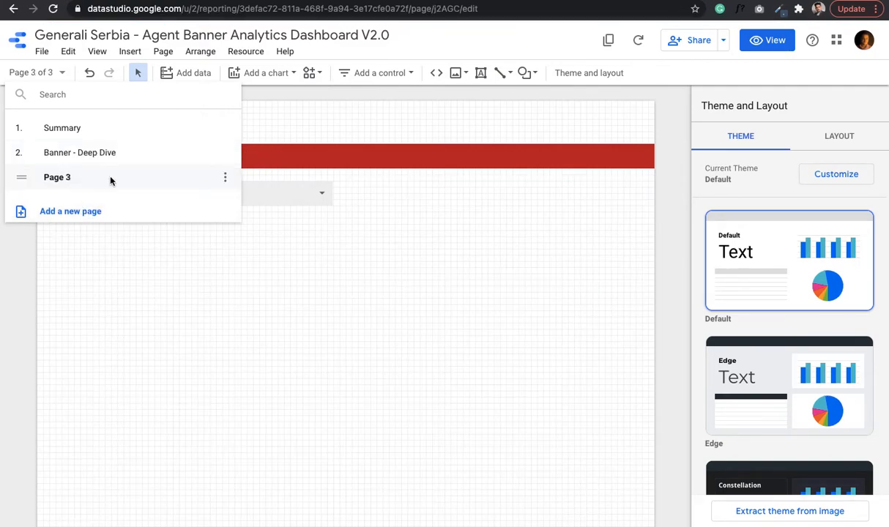
pyautogui.click(227, 181)
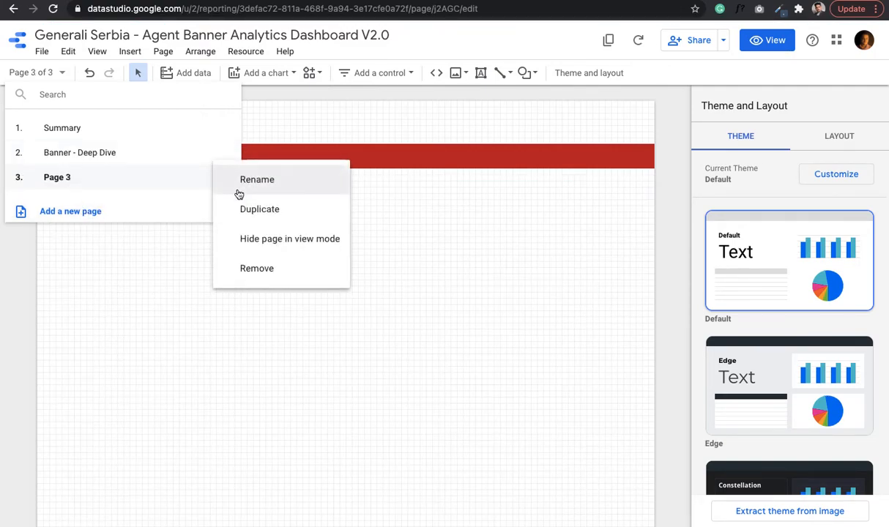
pyautogui.click(262, 183)
pyautogui.hotkey('ctrl', 'a')
pyautogui.write('C')
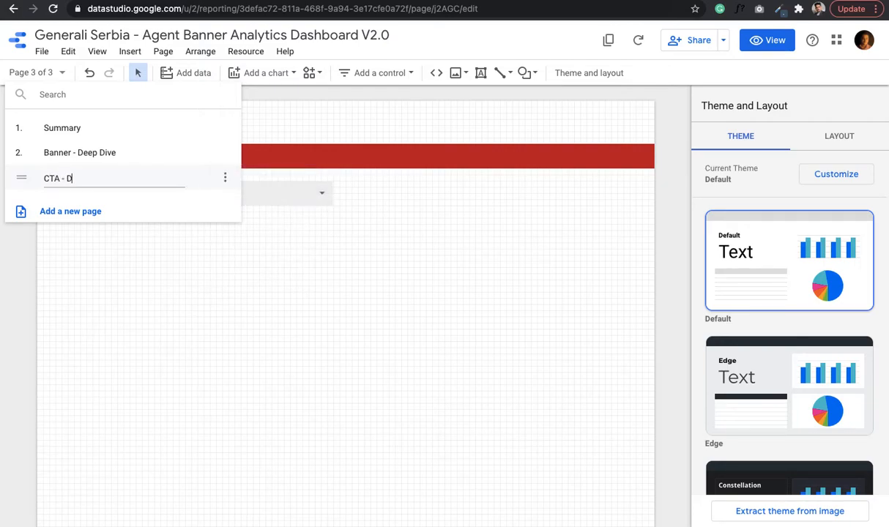
pyautogui.write('TA - Deep Dive')
pyautogui.press('Return')
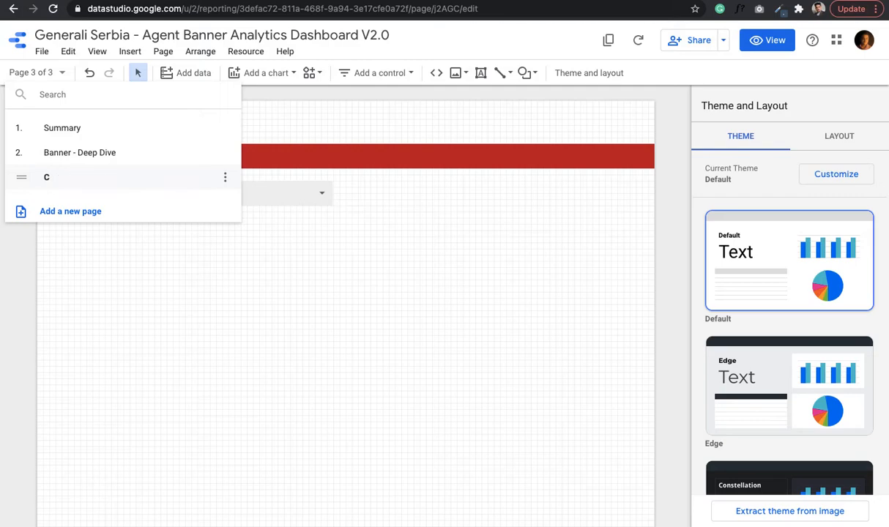
pyautogui.click(381, 262)
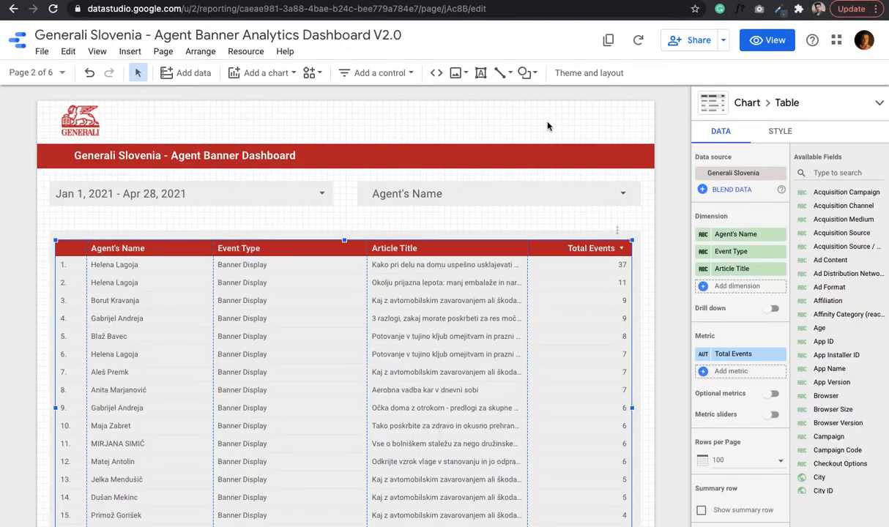
# Step: Copy the header title from the Slovenia report's CTA - Deep Dive page and paste it into the new Serbia page
pyautogui.click(65, 70)
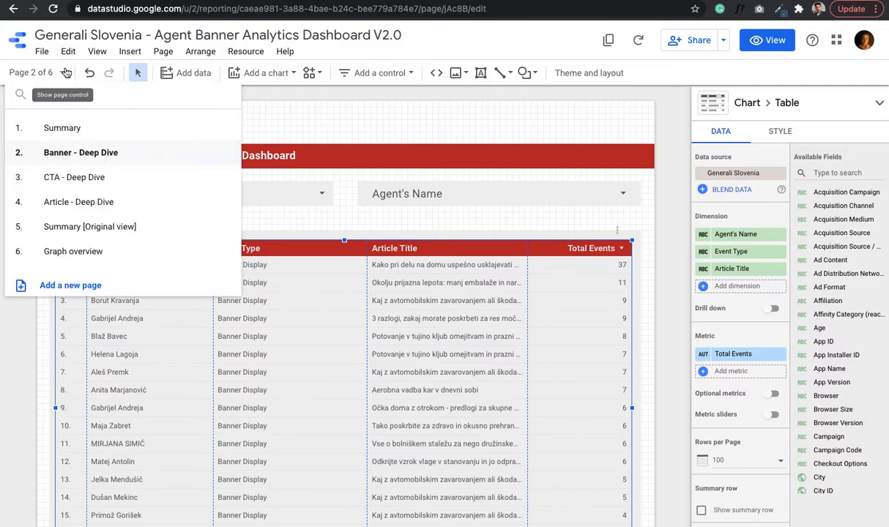
pyautogui.click(67, 178)
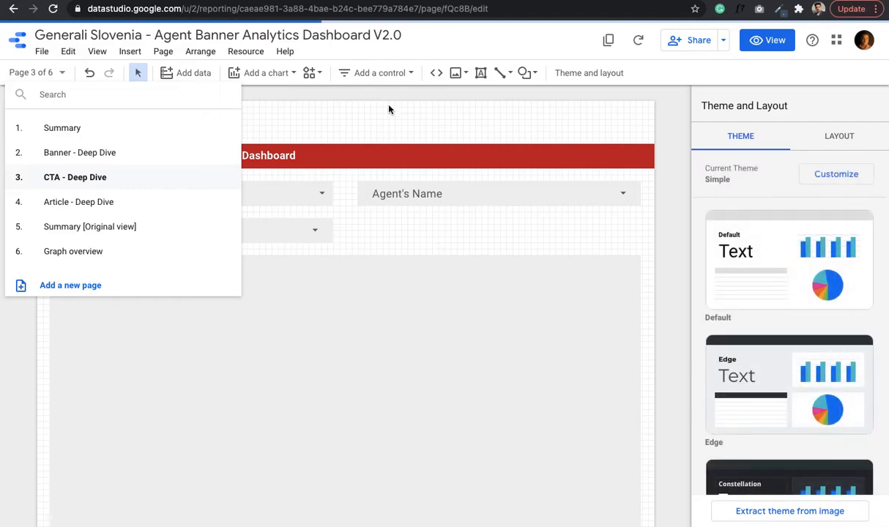
pyautogui.click(258, 150)
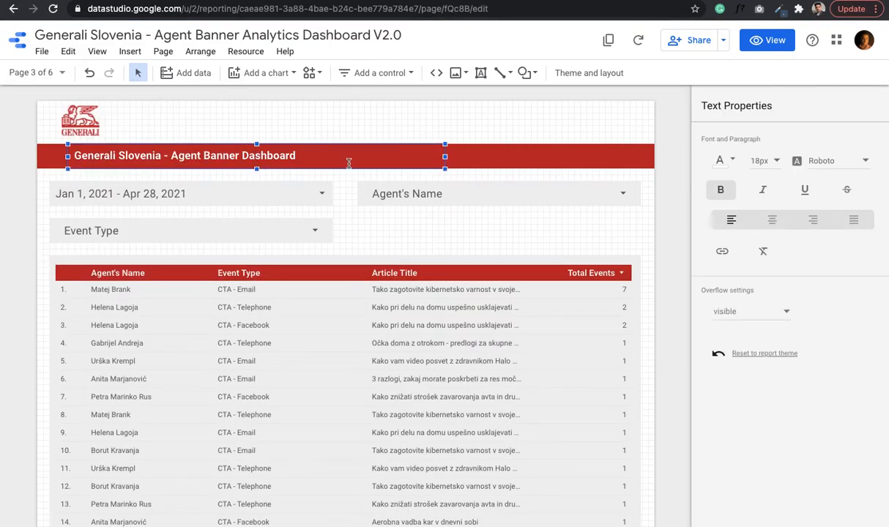
pyautogui.click(483, 221)
pyautogui.doubleClick(234, 154)
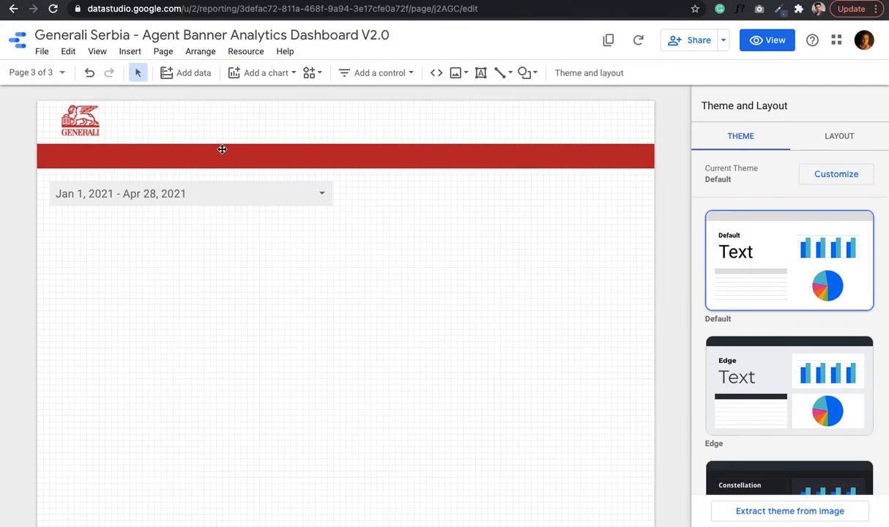
pyautogui.click(223, 150)
pyautogui.hotkey('ctrl', 'v')
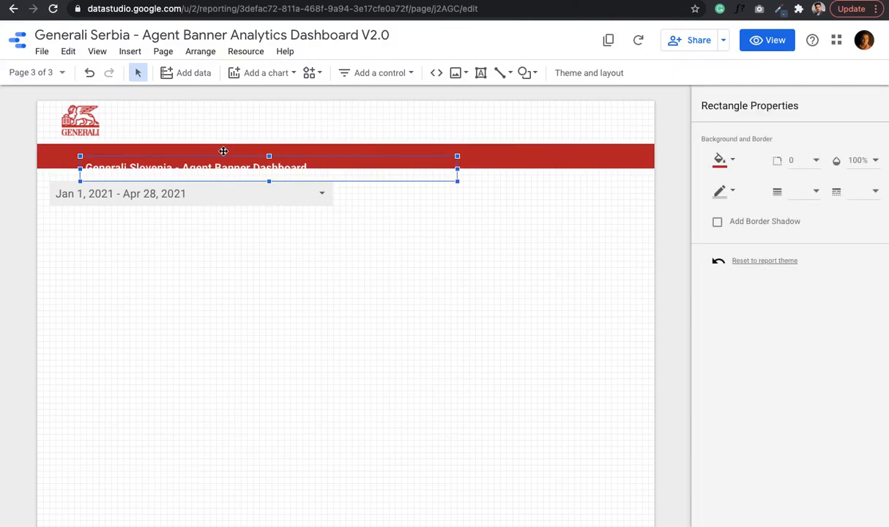
# Step: Move the pasted title up and left so it sits inside the red header bar near its left end
pyautogui.moveTo(221, 150); pyautogui.dragTo(241, 151)
pyautogui.click(261, 166)
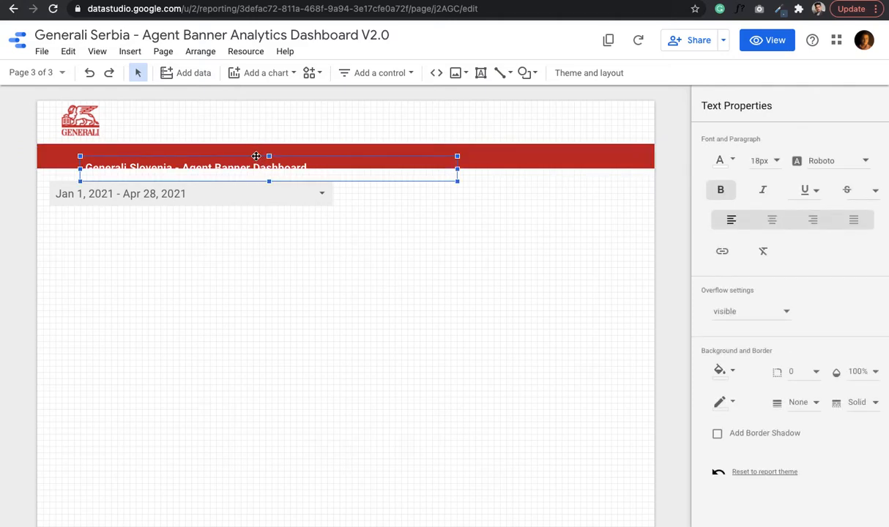
pyautogui.press('Up')
pyautogui.press('Up')
pyautogui.press('Left')
pyautogui.press('Left')
pyautogui.press('Left')
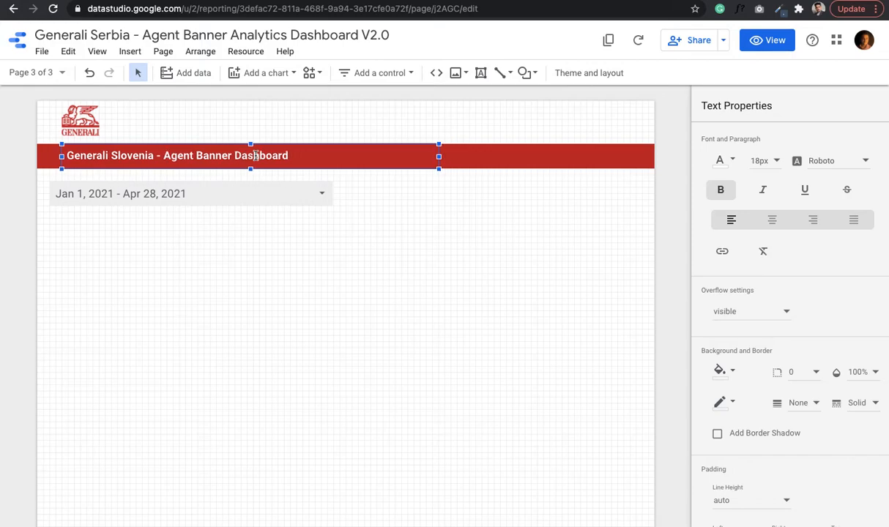
pyautogui.press('Left')
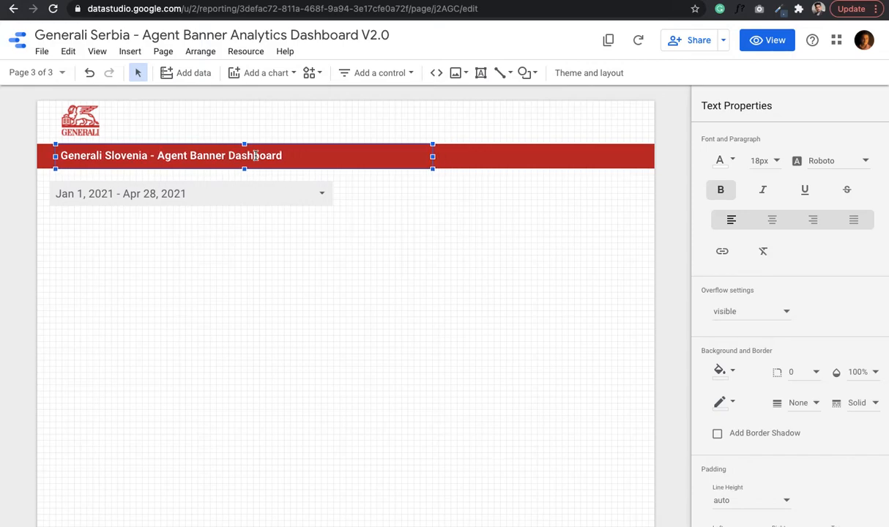
# Step: Replace Slovenia with Serbia in the header title so it reads Generali Serbia - Agent Banner Dashboard
pyautogui.doubleClick(131, 154)
pyautogui.write('Serbia')
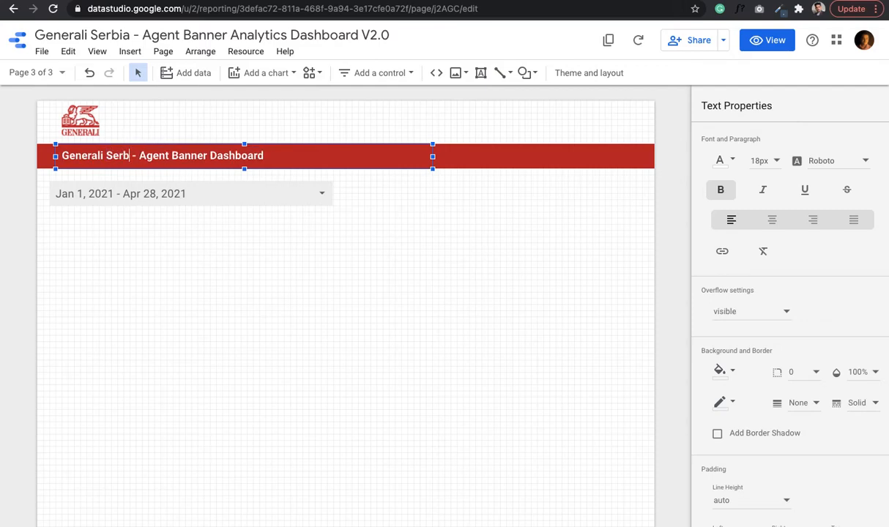
pyautogui.click(396, 305)
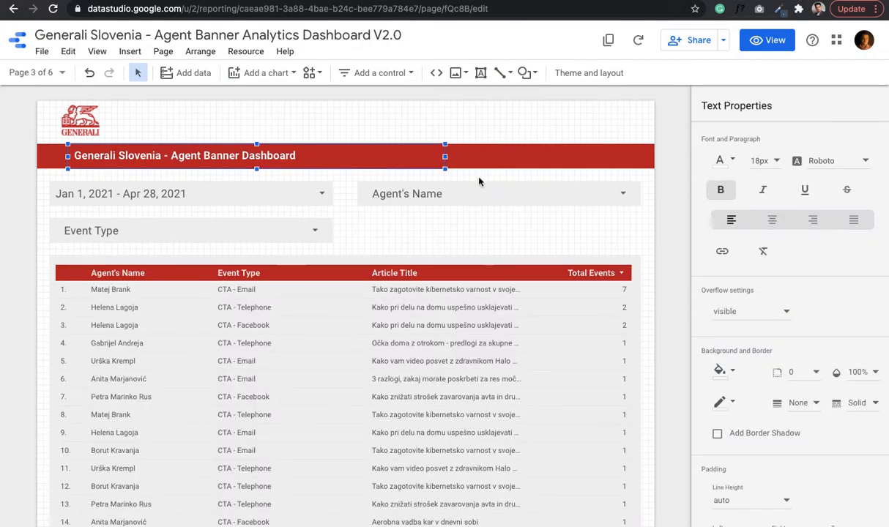
# Step: Copy the Agent's Name drop-down from the Slovenia CTA page into the Serbia page and align it beside the date range control
pyautogui.click(475, 187)
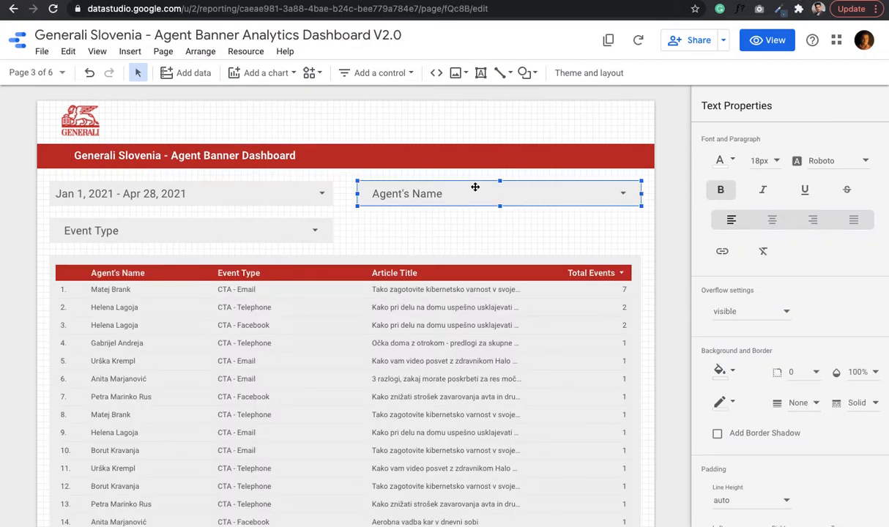
pyautogui.click(709, 1)
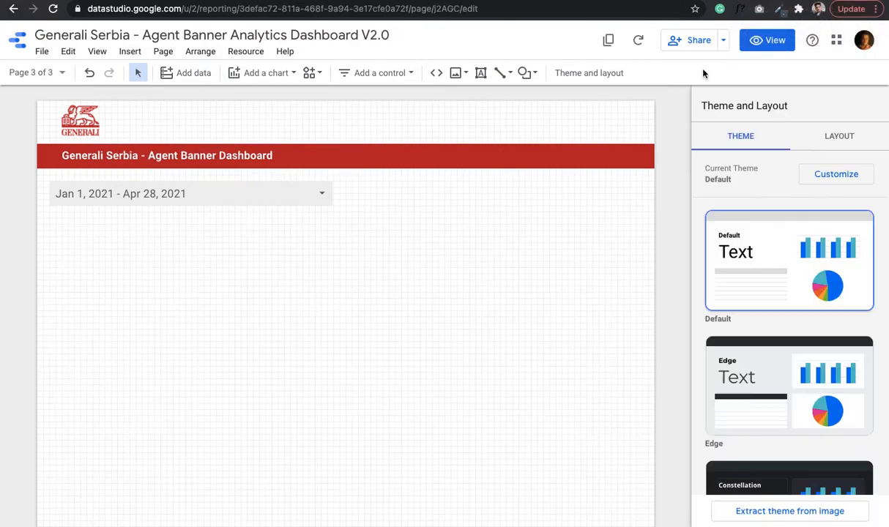
pyautogui.hotkey('ctrl', 'v')
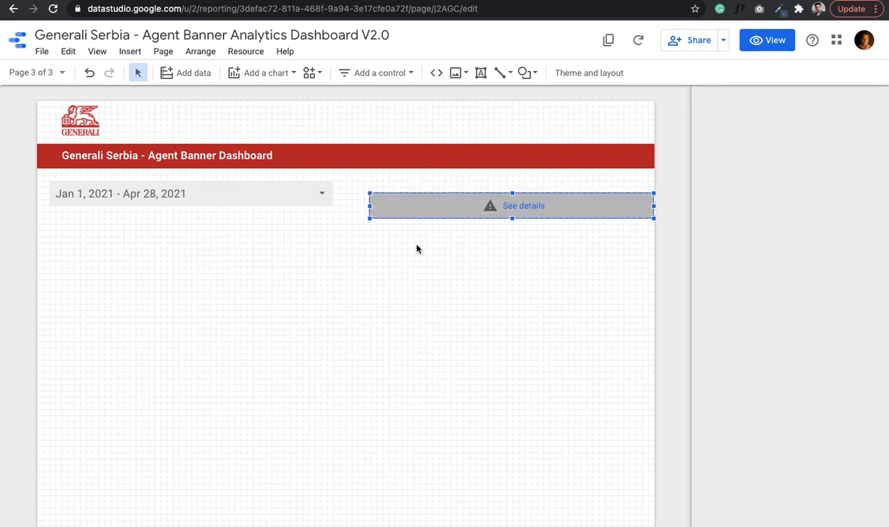
pyautogui.press('Up')
pyautogui.press('Up')
pyautogui.press('Left')
pyautogui.press('Left')
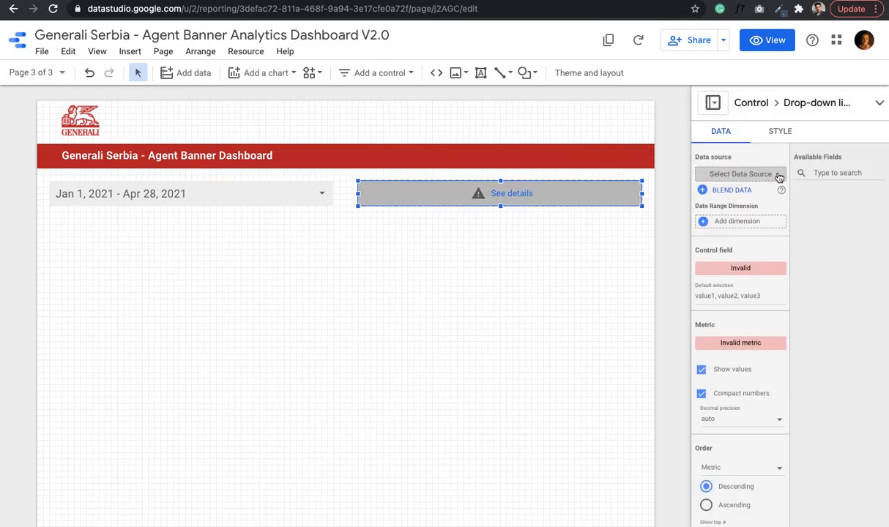
# Step: Set the pasted drop-down's data source to Generali - Serbia and remove its invalid Slovenia Agent and CTA filters
pyautogui.click(760, 174)
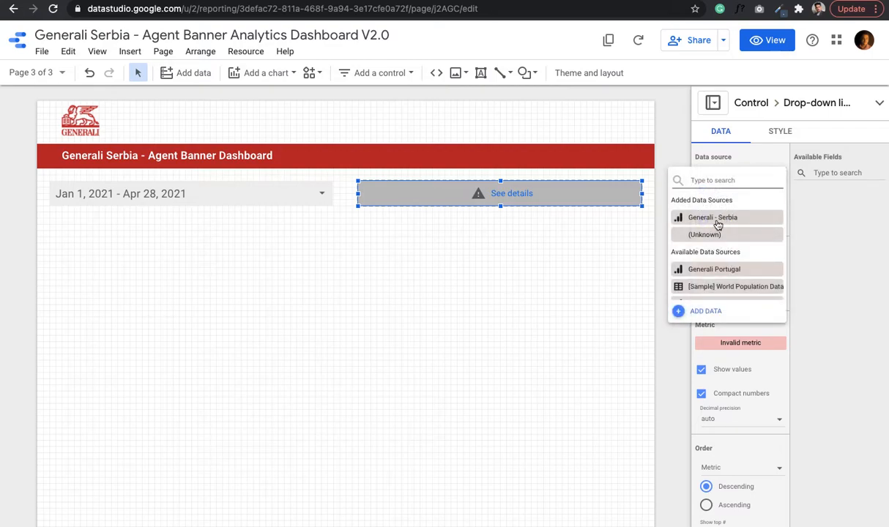
pyautogui.click(717, 220)
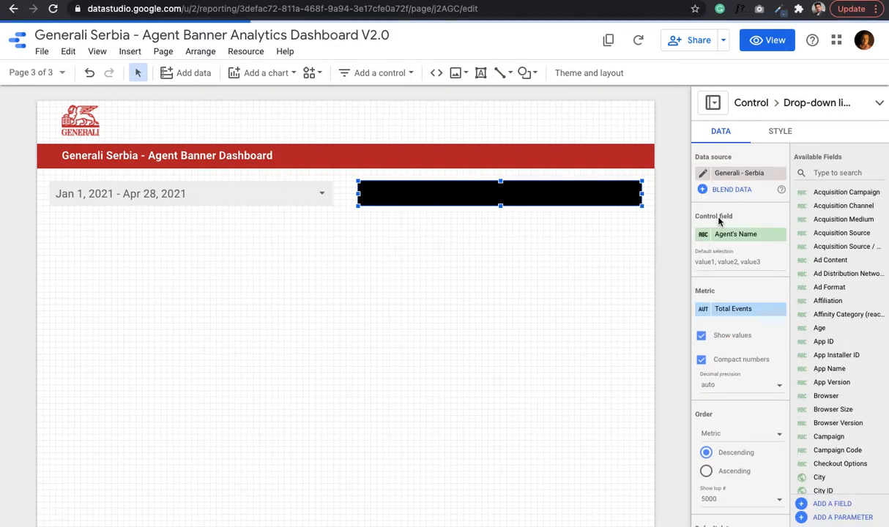
pyautogui.scroll(-5, 768, 382)
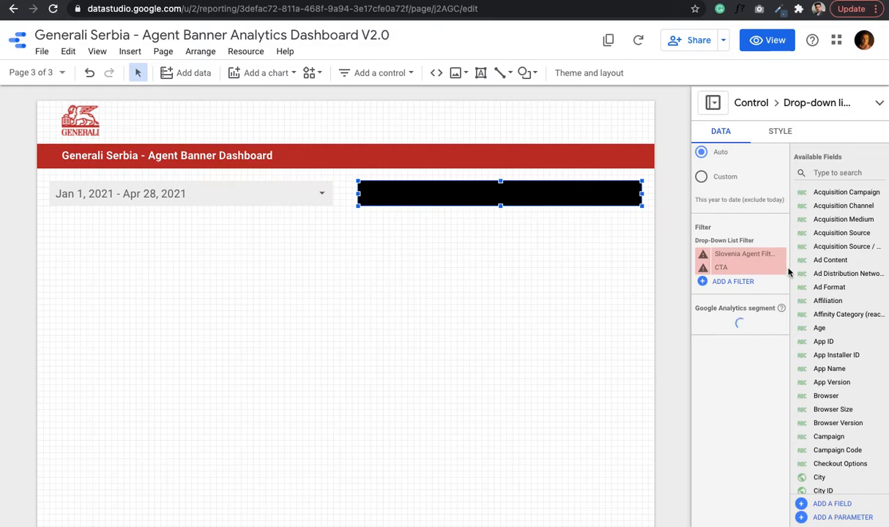
pyautogui.click(780, 253)
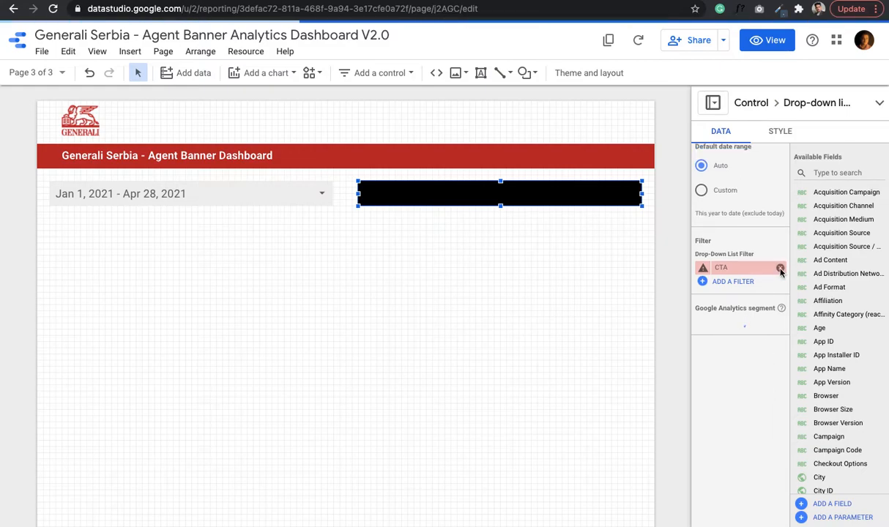
pyautogui.click(780, 269)
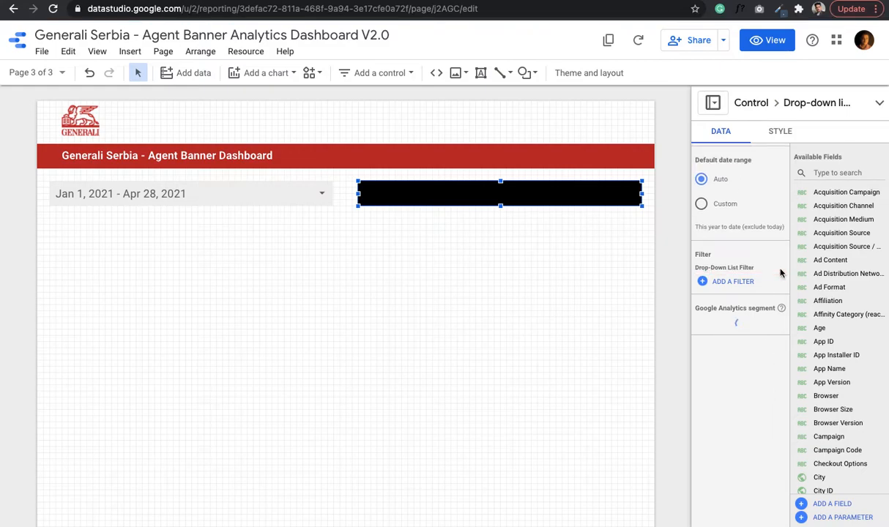
# Step: Change the Agent's Name drop-down's background to the light grey theme colour
pyautogui.click(780, 132)
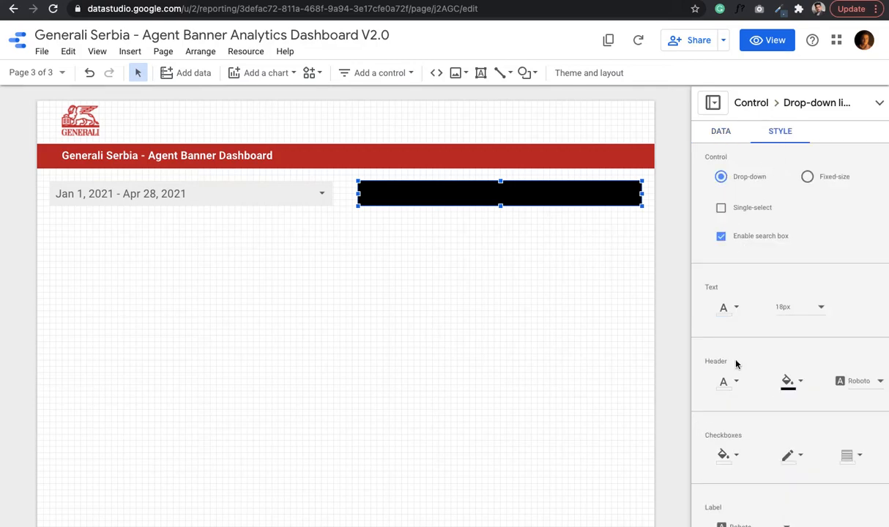
pyautogui.scroll(-3, 736, 364)
pyautogui.scroll(-5, 737, 364)
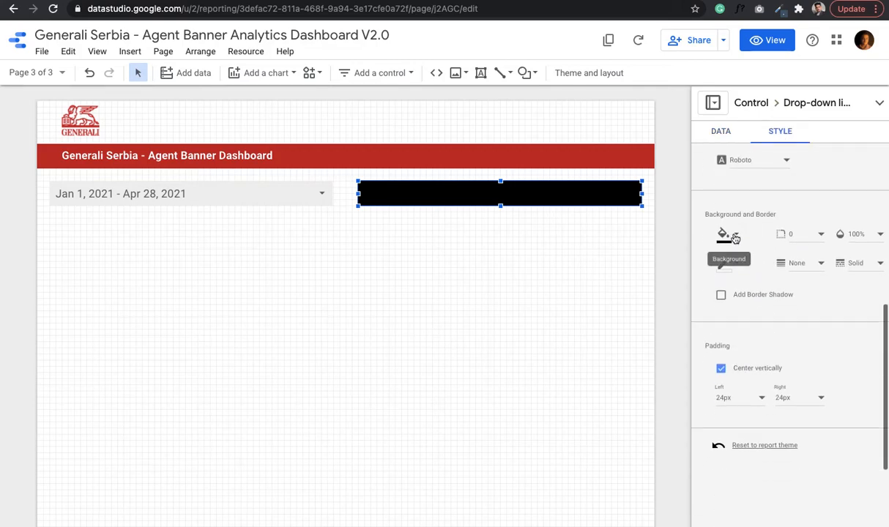
pyautogui.click(735, 235)
pyautogui.click(753, 406)
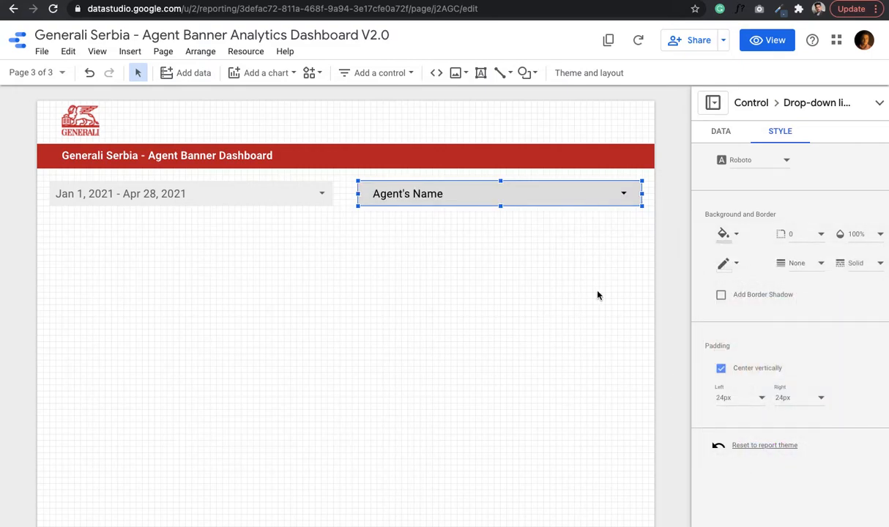
pyautogui.click(539, 283)
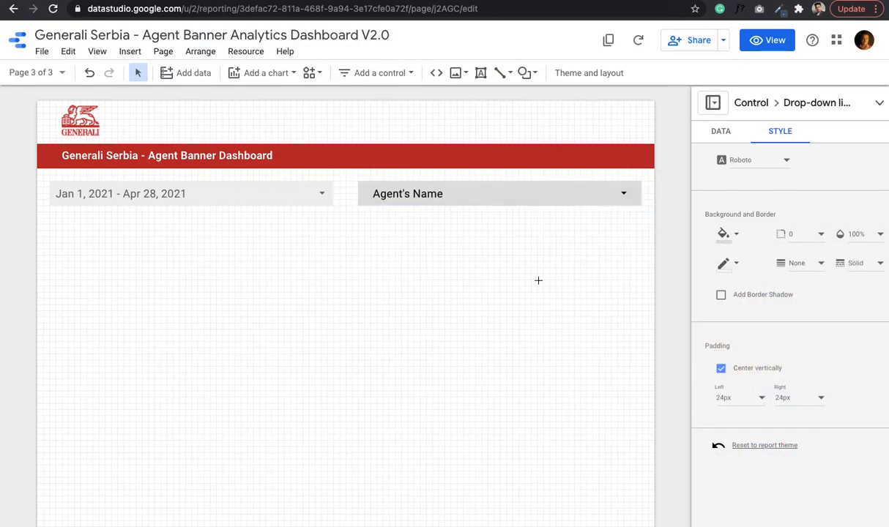
# Step: Copy the Event Type drop-down from the Slovenia CTA page into the Serbia page and place it directly below the date range control
pyautogui.click(603, 201)
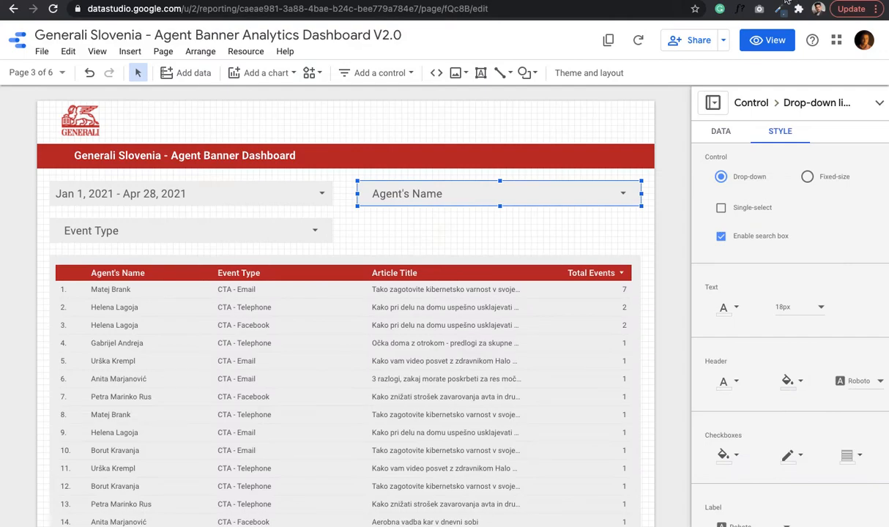
pyautogui.click(230, 230)
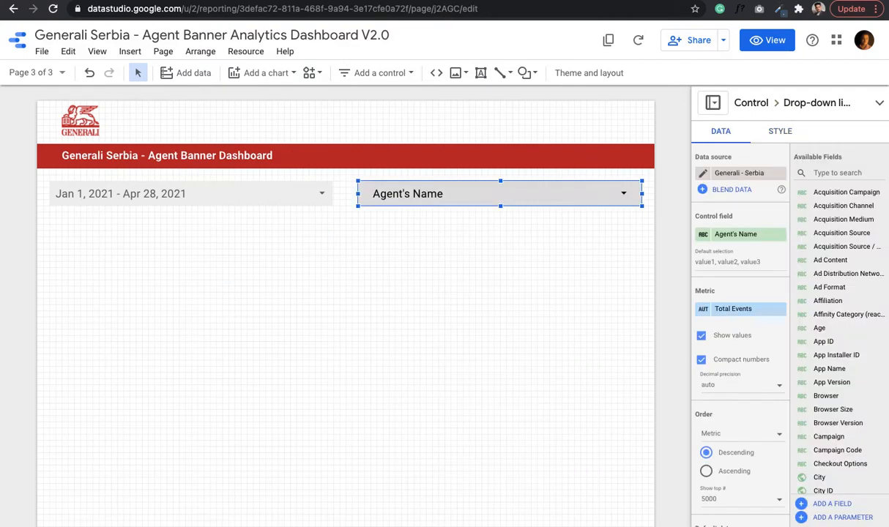
pyautogui.click(243, 270)
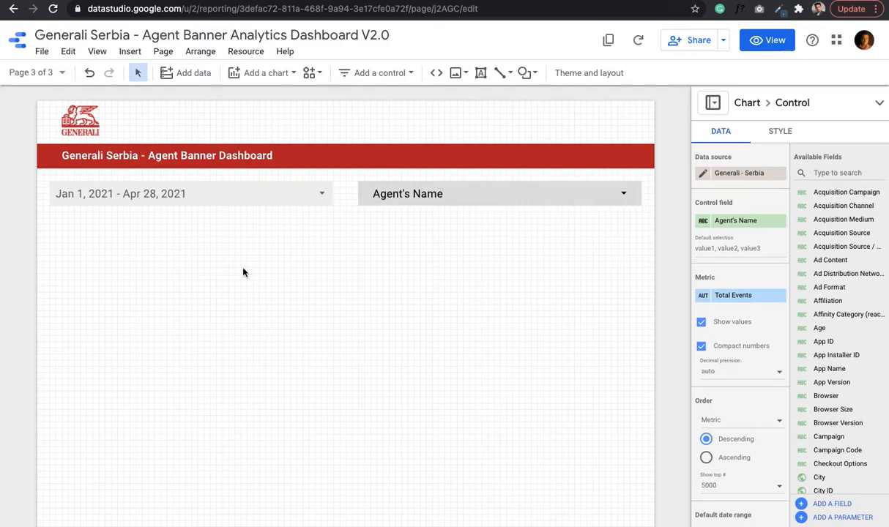
pyautogui.click(244, 271)
pyautogui.moveTo(276, 241)
pyautogui.mouseDown()
pyautogui.moveTo(254, 240)
pyautogui.moveTo(264, 234)
pyautogui.mouseUp()
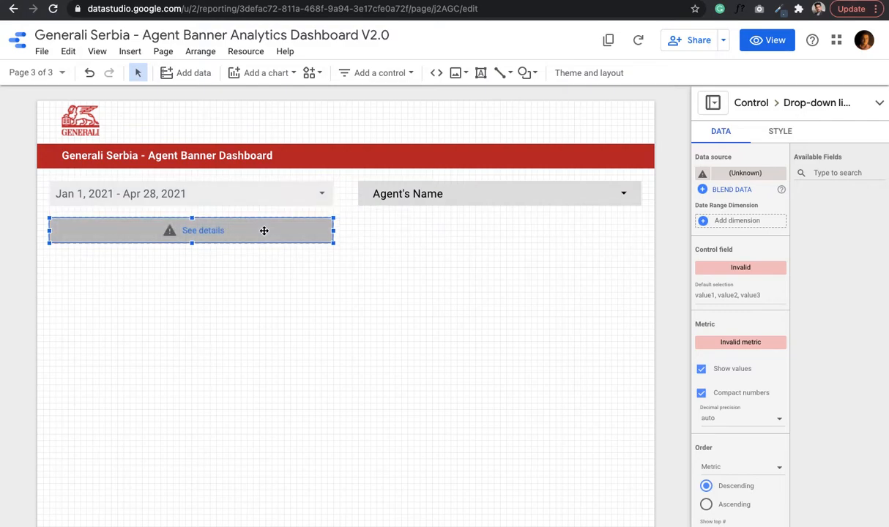
# Step: Set the Event Type drop-down's data source to Generali - Serbia and remove its invalid Slovenia Agent and CTA filters
pyautogui.click(722, 175)
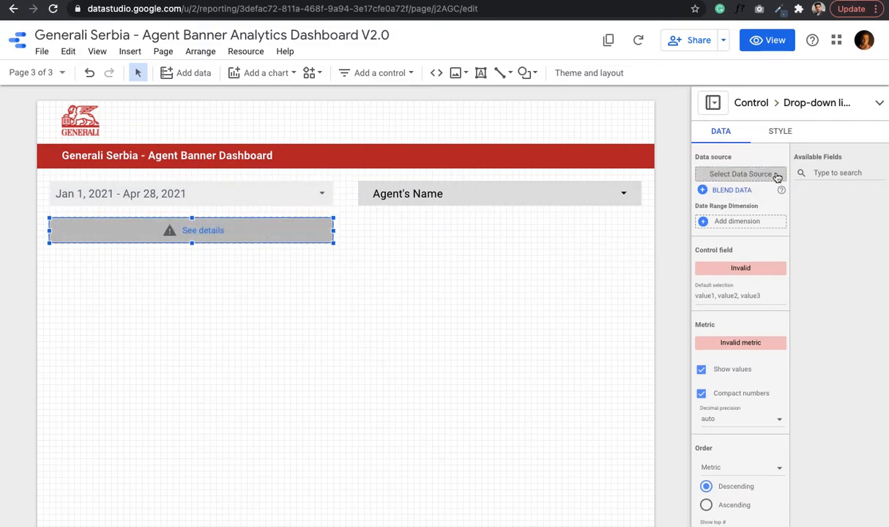
pyautogui.click(749, 173)
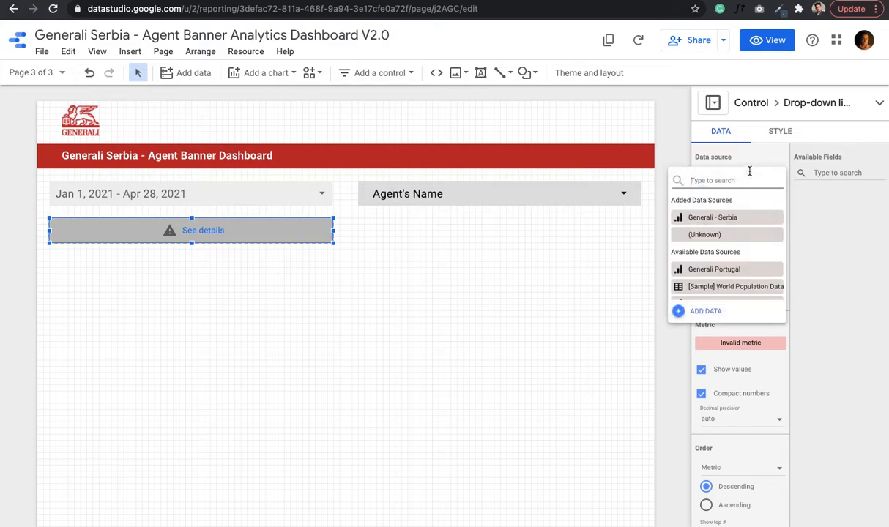
pyautogui.click(718, 213)
pyautogui.scroll(-1, 780, 404)
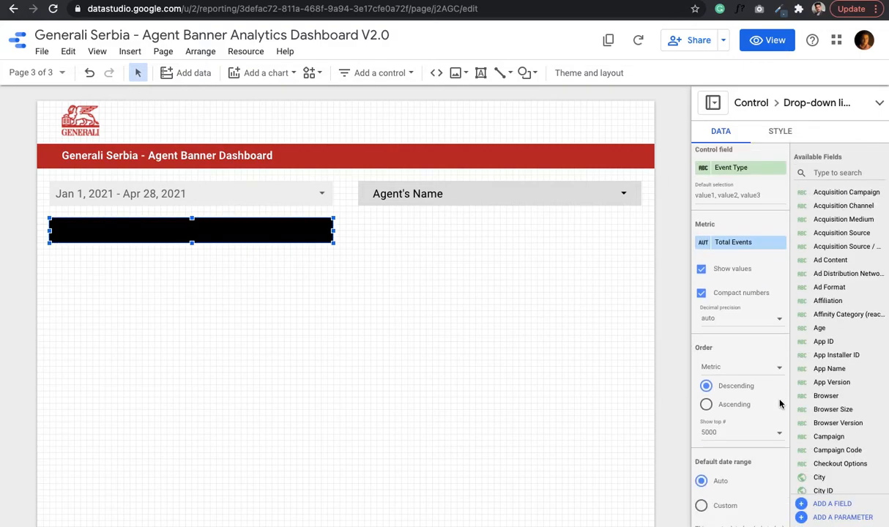
pyautogui.scroll(-5, 780, 404)
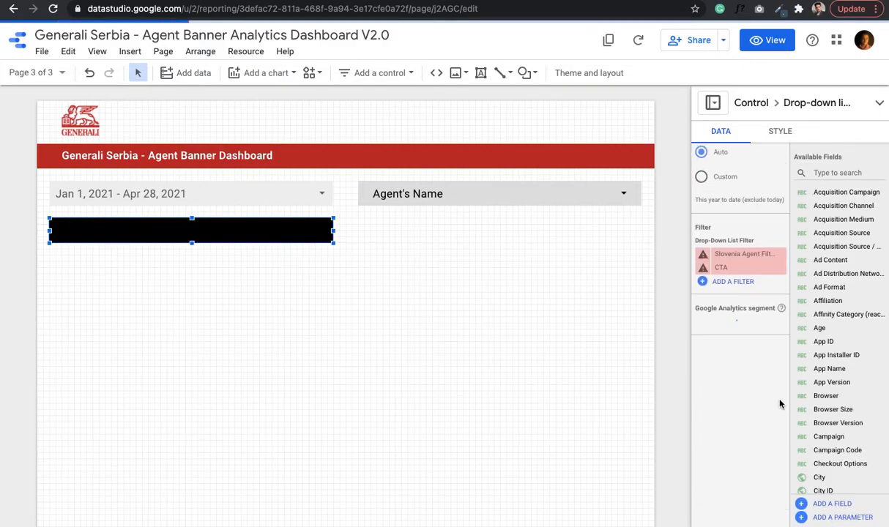
pyautogui.click(781, 253)
pyautogui.click(779, 268)
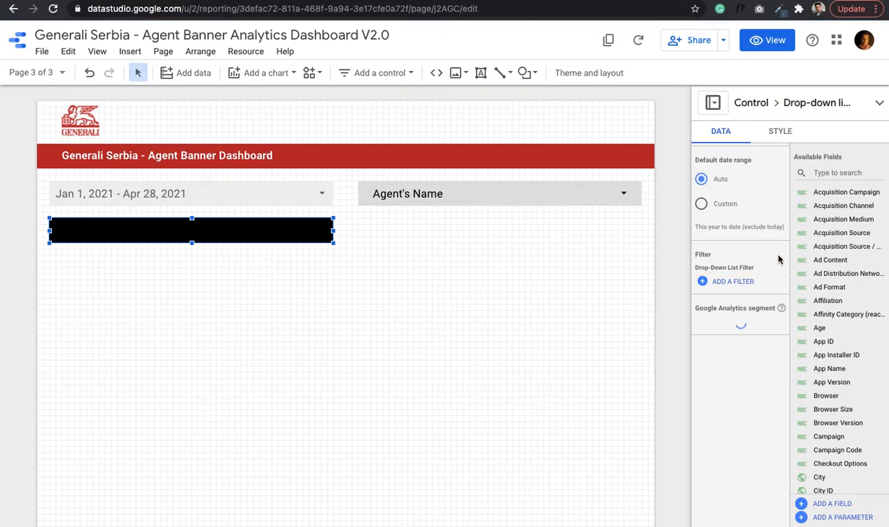
# Step: Change the Event Type drop-down's background to the light grey theme colour
pyautogui.click(780, 134)
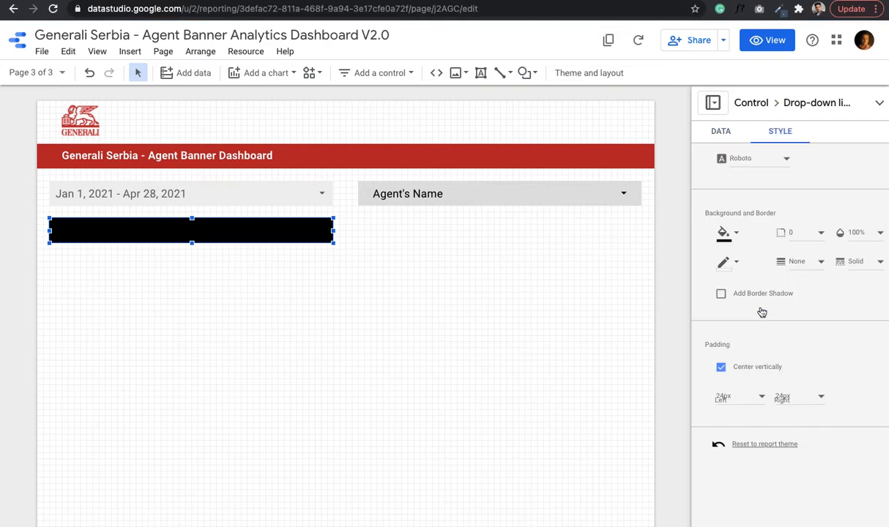
pyautogui.click(723, 233)
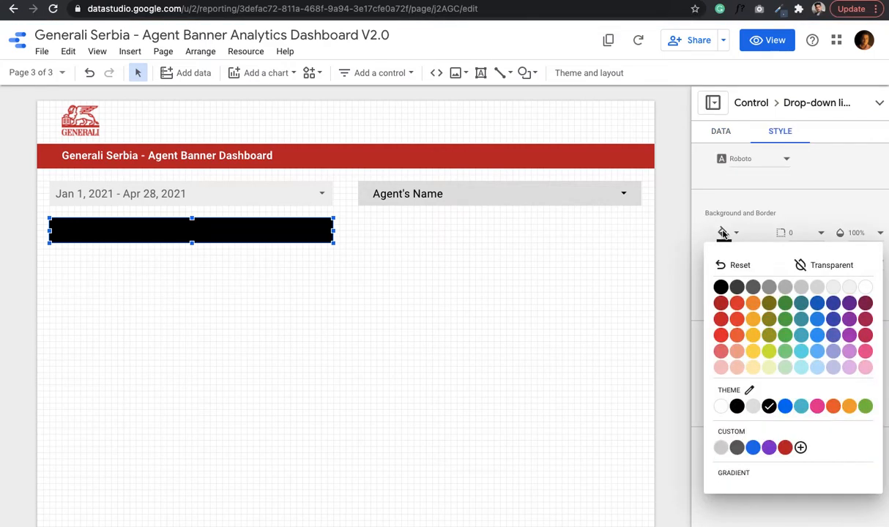
pyautogui.click(752, 408)
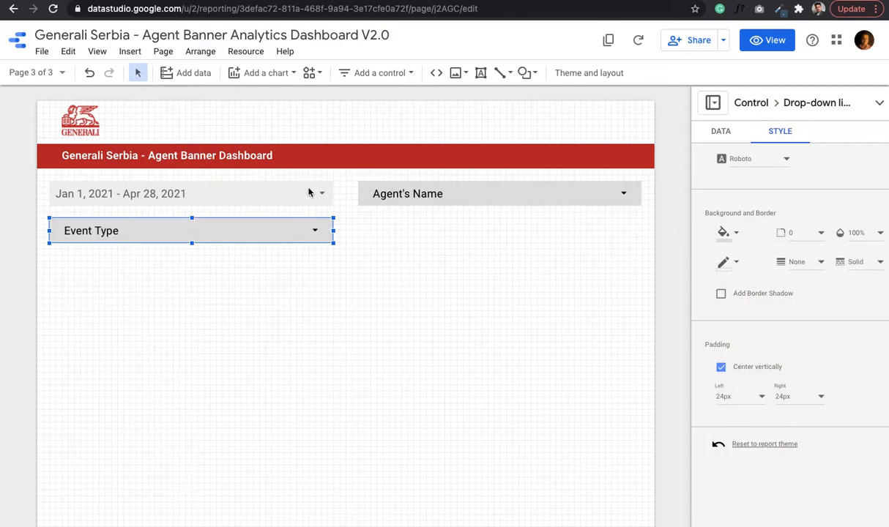
# Step: Apply the existing CTA filter to the Agent's Name drop-down
pyautogui.click(281, 194)
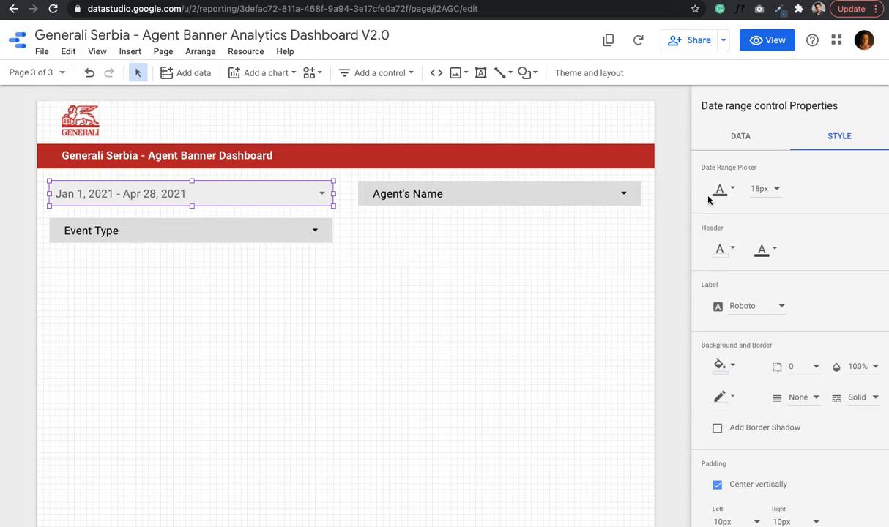
pyautogui.click(553, 187)
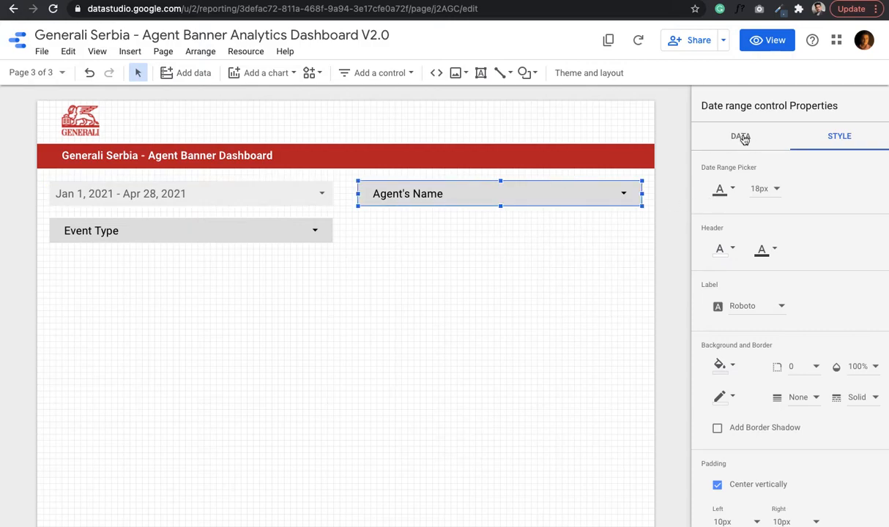
pyautogui.click(719, 135)
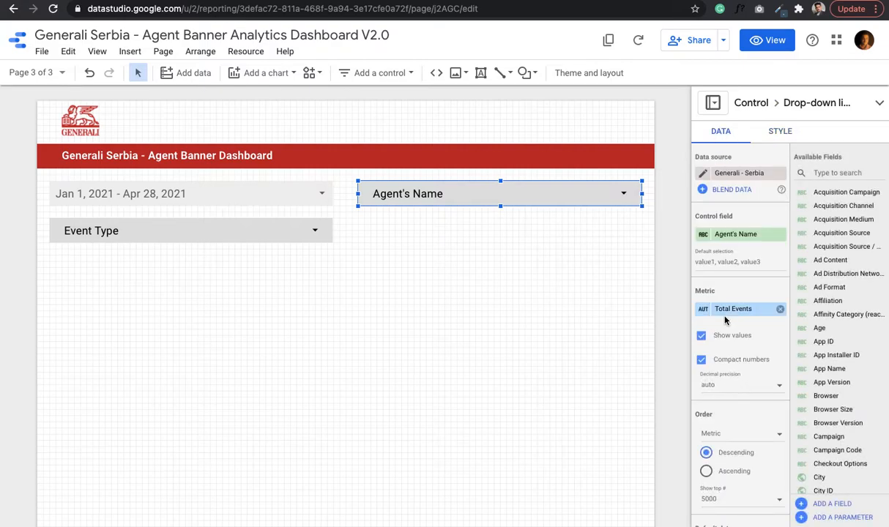
pyautogui.scroll(-5, 725, 320)
pyautogui.click(704, 282)
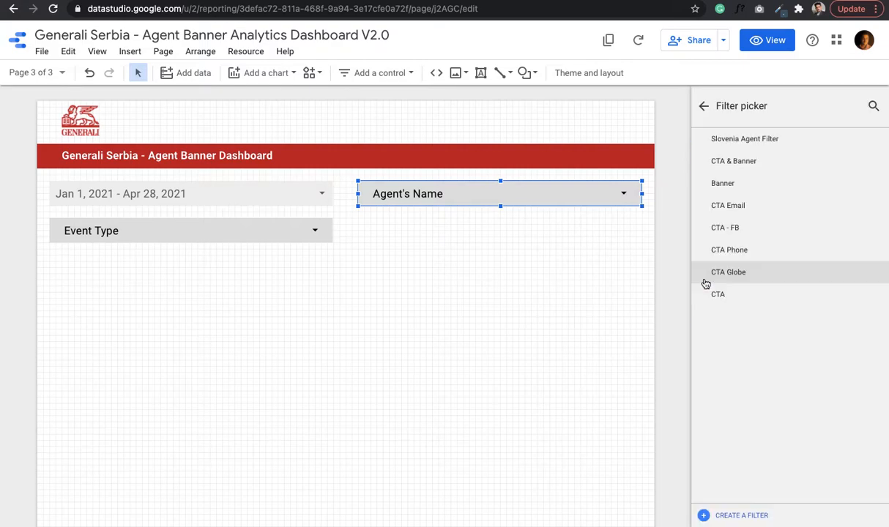
pyautogui.click(749, 296)
# Step: Apply the existing CTA filter to the Event Type drop-down
pyautogui.click(256, 236)
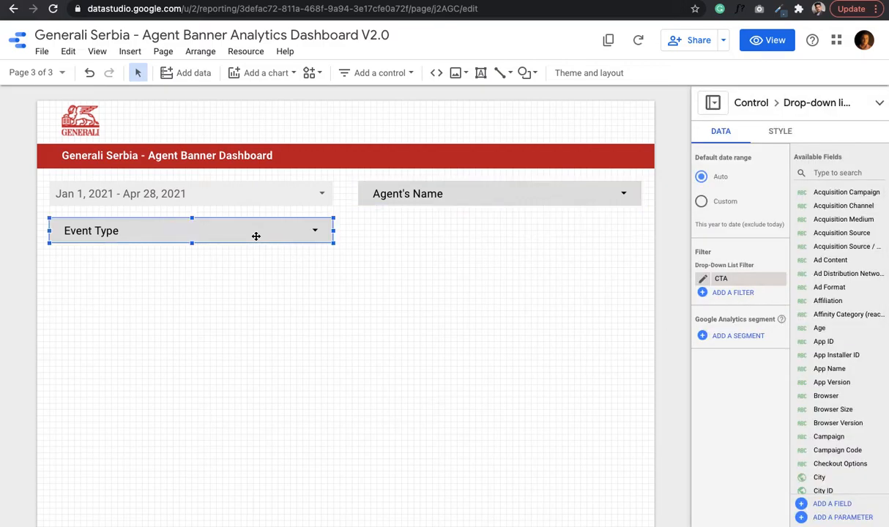
pyautogui.scroll(-5, 728, 362)
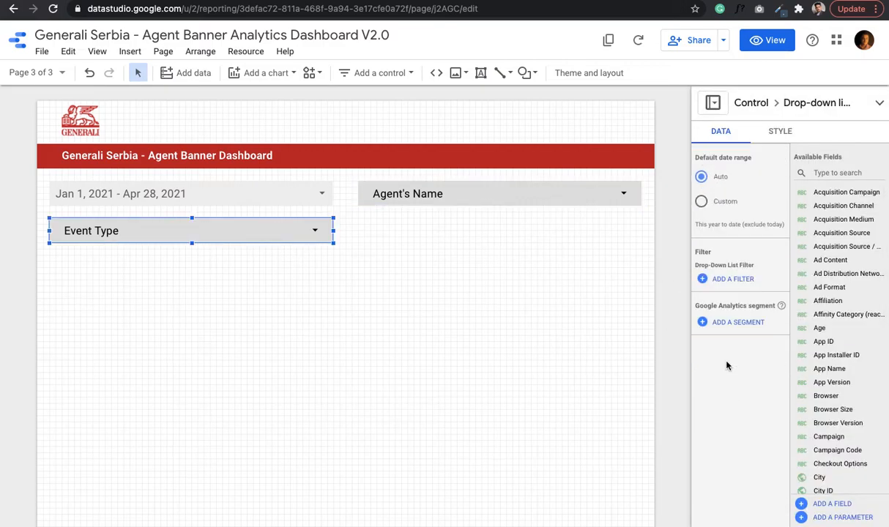
pyautogui.click(712, 281)
pyautogui.click(726, 295)
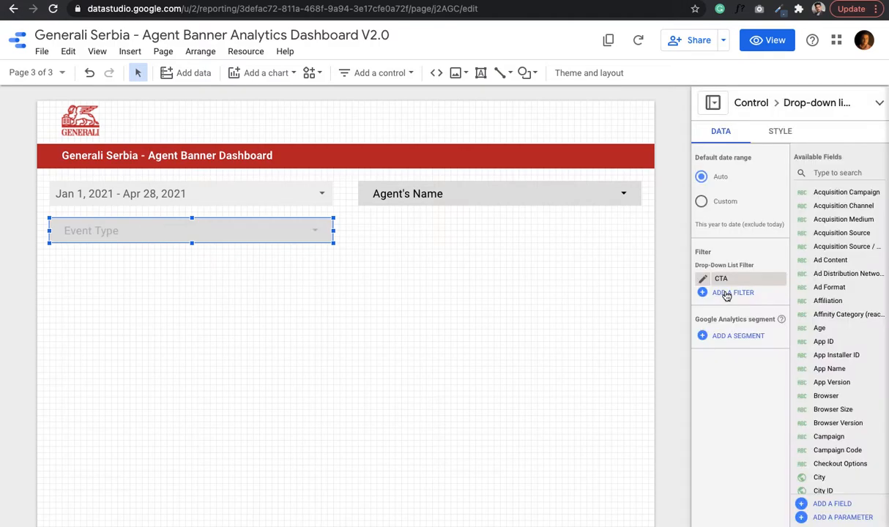
# Step: Copy the grey background panel from the Slovenia CTA page into the Serbia page, below the Event Type drop-down
pyautogui.click(581, 322)
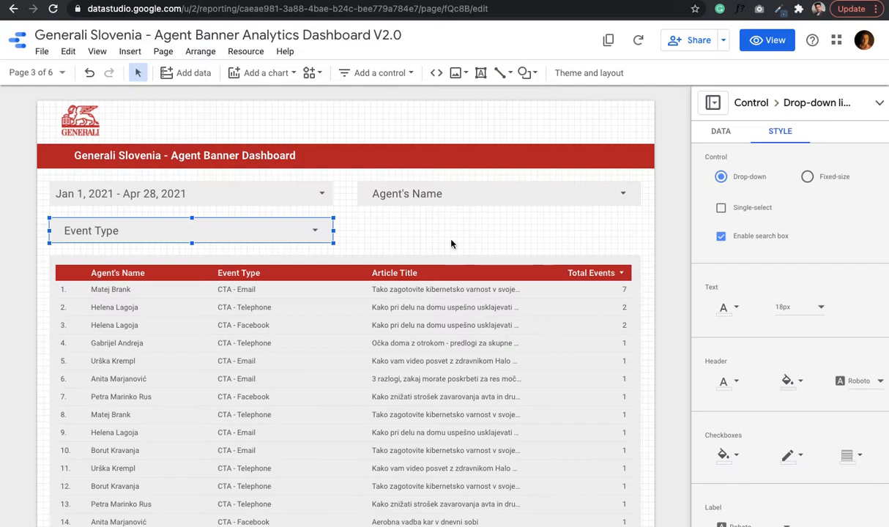
pyautogui.click(422, 257)
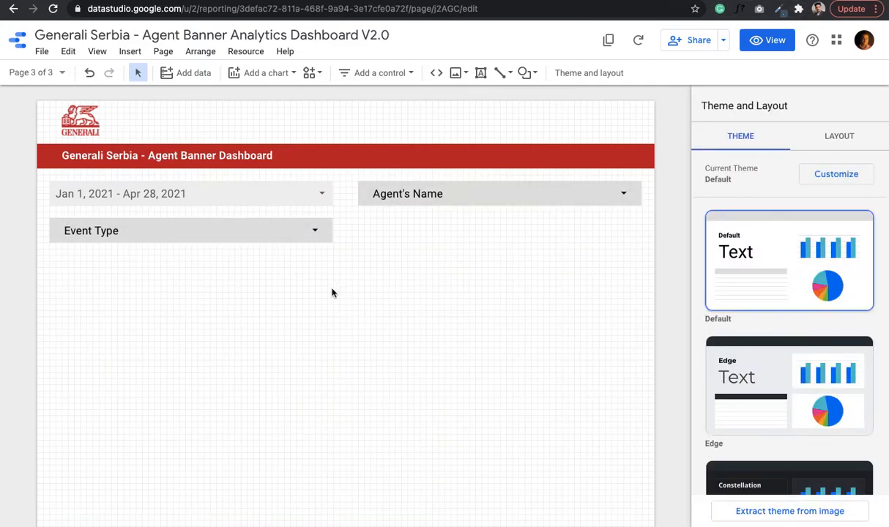
pyautogui.hotkey('ctrl', 'v')
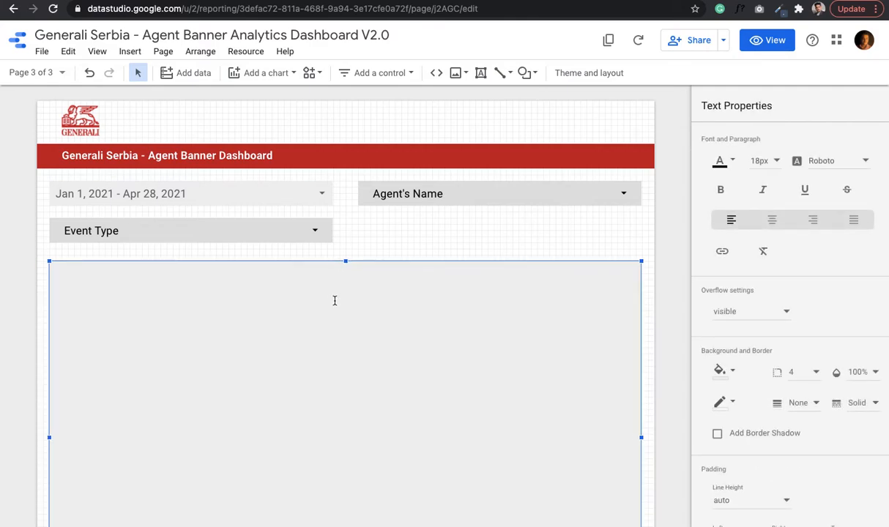
pyautogui.scroll(-5, 399, 393)
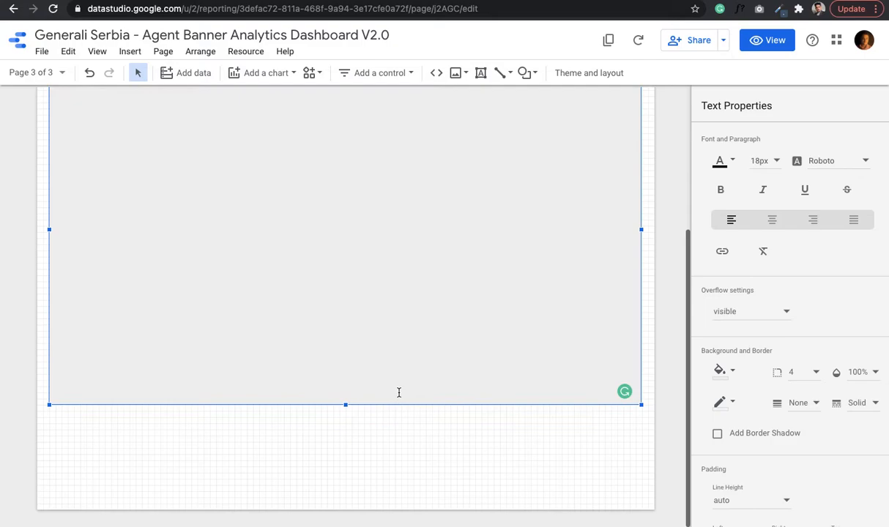
pyautogui.scroll(5, 398, 393)
# Step: Copy the CTA events table from the Slovenia page into the Serbia page and position it within the grey background panel
pyautogui.click(526, 121)
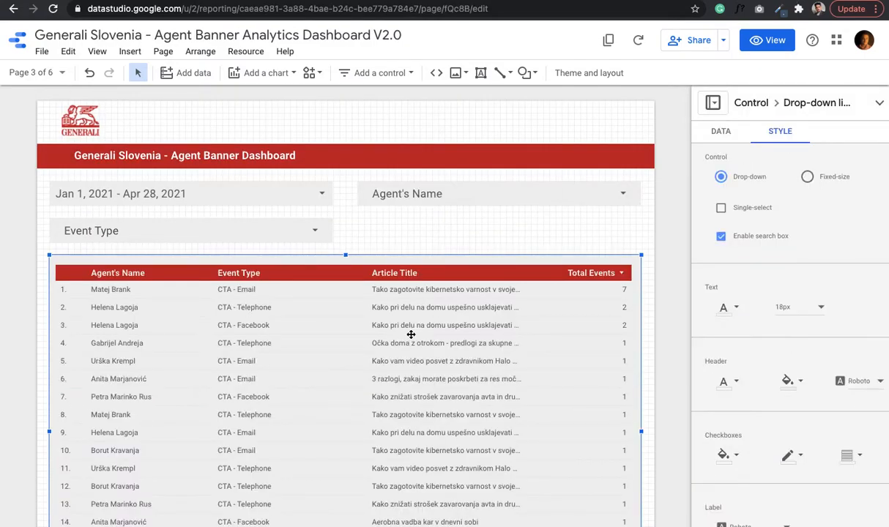
pyautogui.click(411, 334)
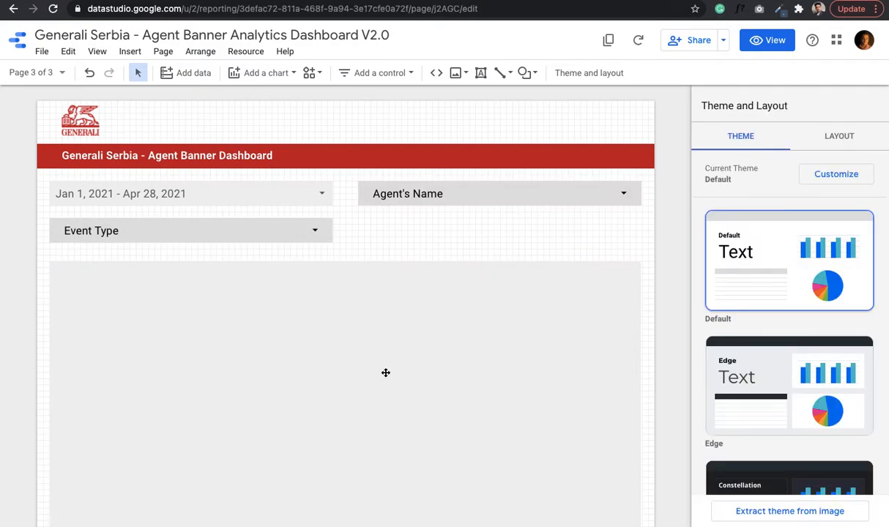
pyautogui.click(386, 372)
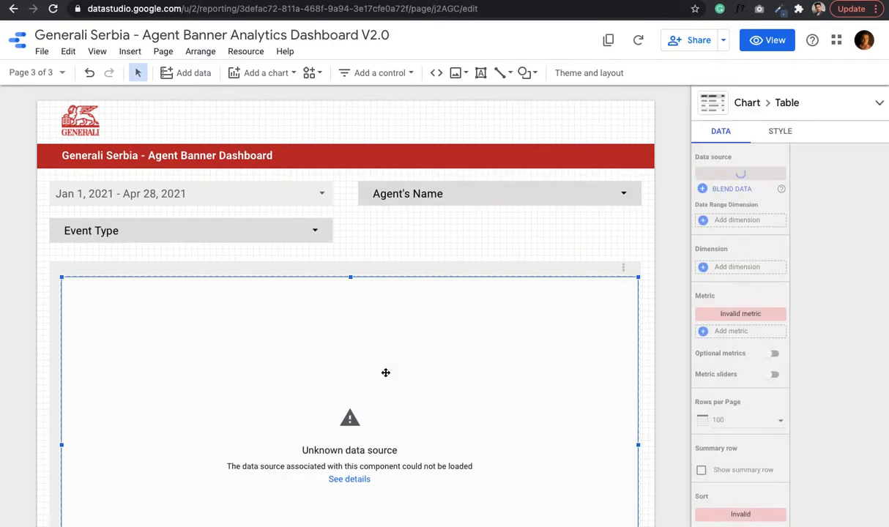
pyautogui.press('Up')
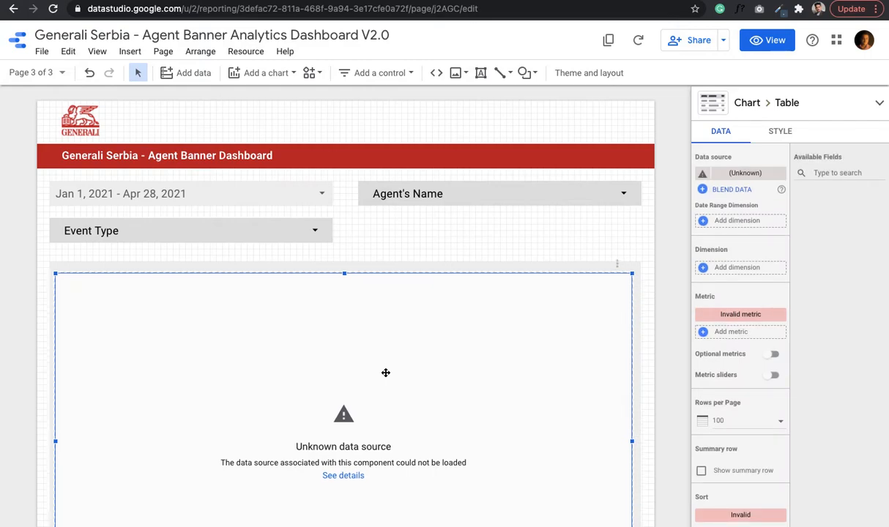
pyautogui.press('Up')
pyautogui.scroll(-3, 385, 373)
pyautogui.scroll(2, 385, 373)
pyautogui.scroll(2, 385, 373)
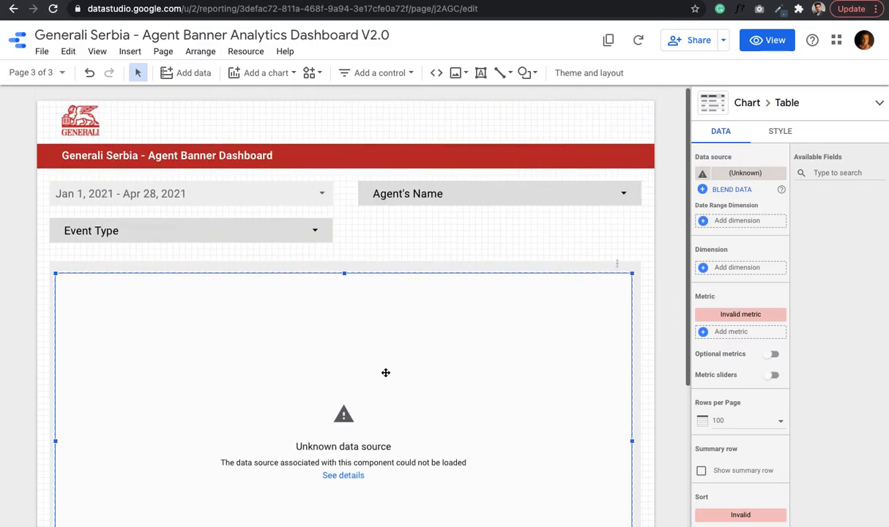
pyautogui.scroll(-3, 385, 373)
pyautogui.scroll(3, 386, 373)
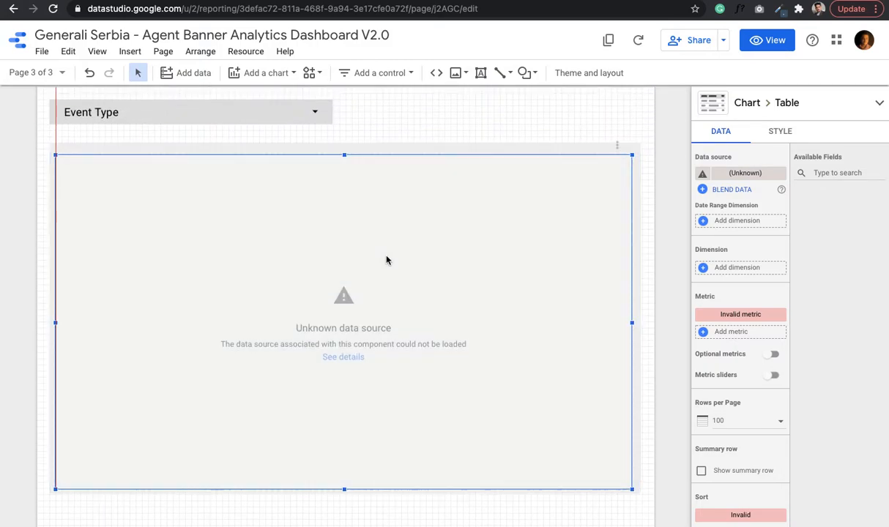
pyautogui.moveTo(387, 258); pyautogui.dragTo(387, 255)
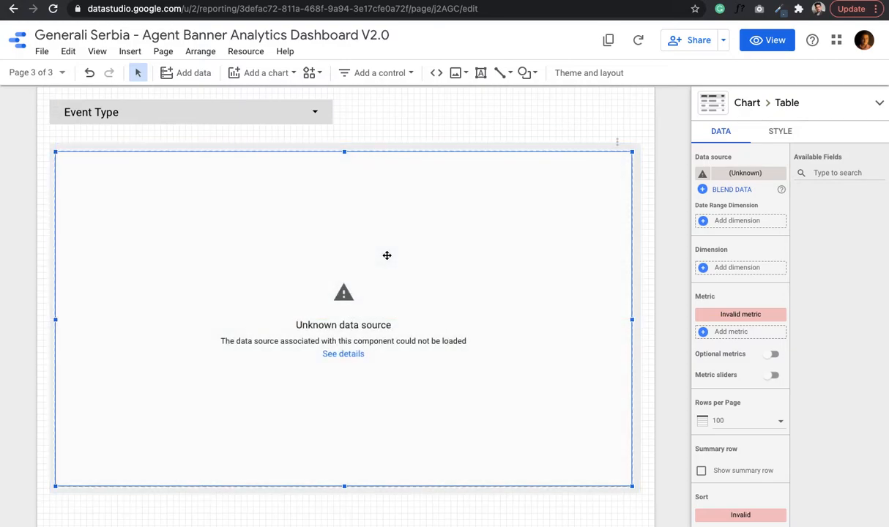
# Step: Set the pasted table's data source to Generali - Serbia and remove its invalid Slovenia Agent and CTA filters
pyautogui.click(772, 173)
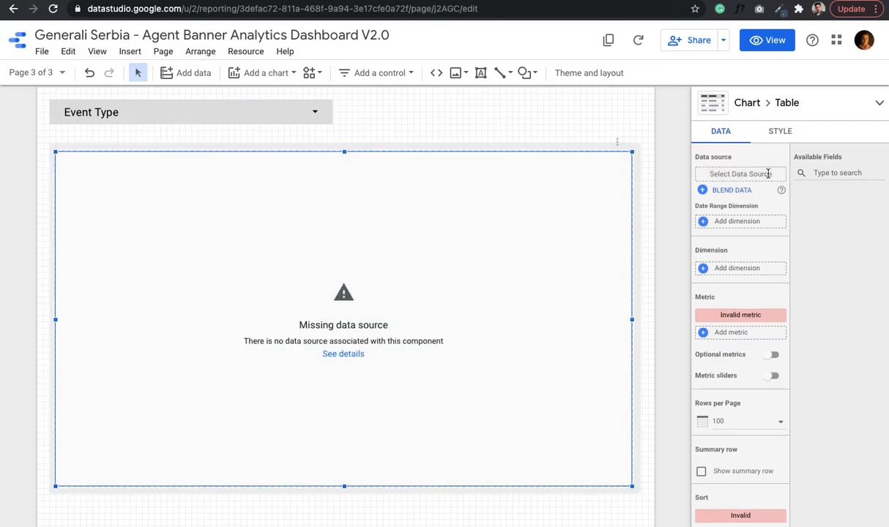
pyautogui.click(767, 173)
pyautogui.click(735, 220)
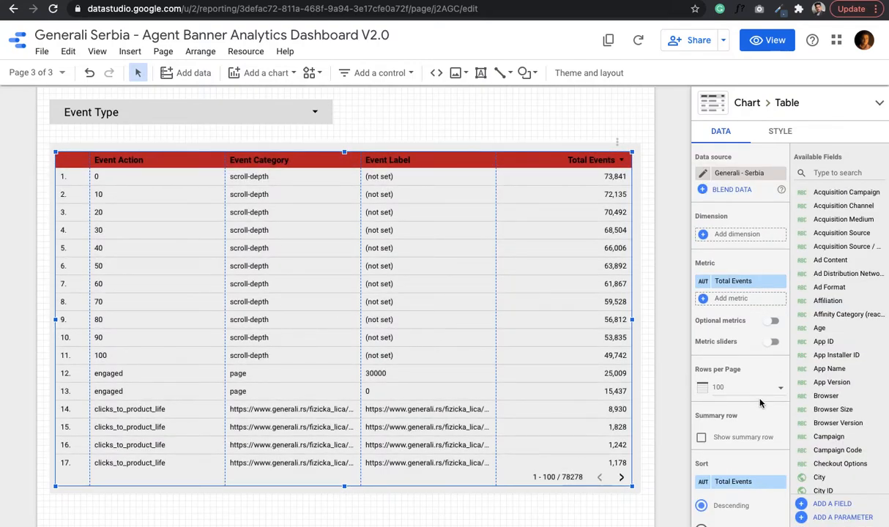
pyautogui.scroll(-5, 759, 402)
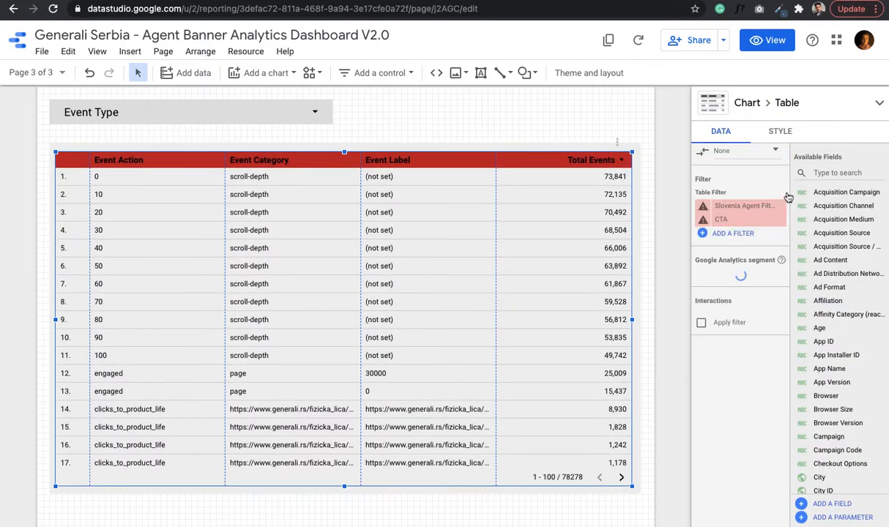
pyautogui.click(781, 207)
pyautogui.click(782, 212)
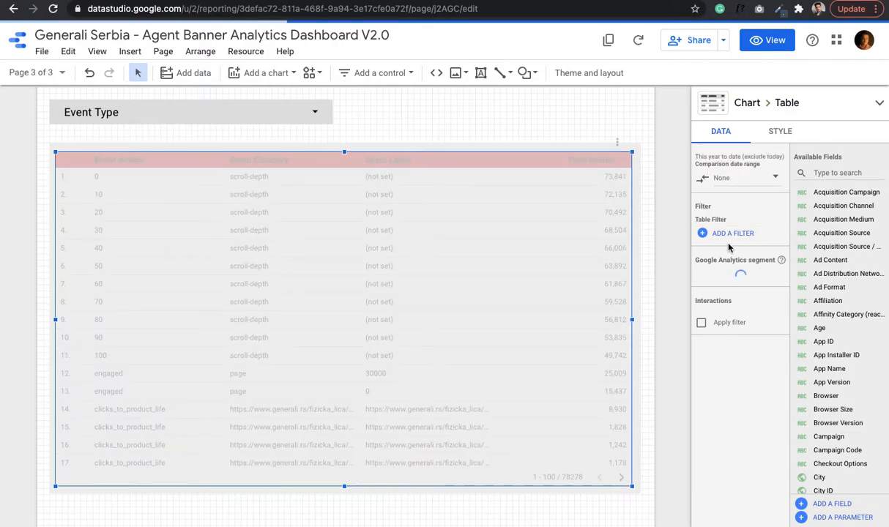
# Step: Apply the existing CTA filter to the events table
pyautogui.click(739, 235)
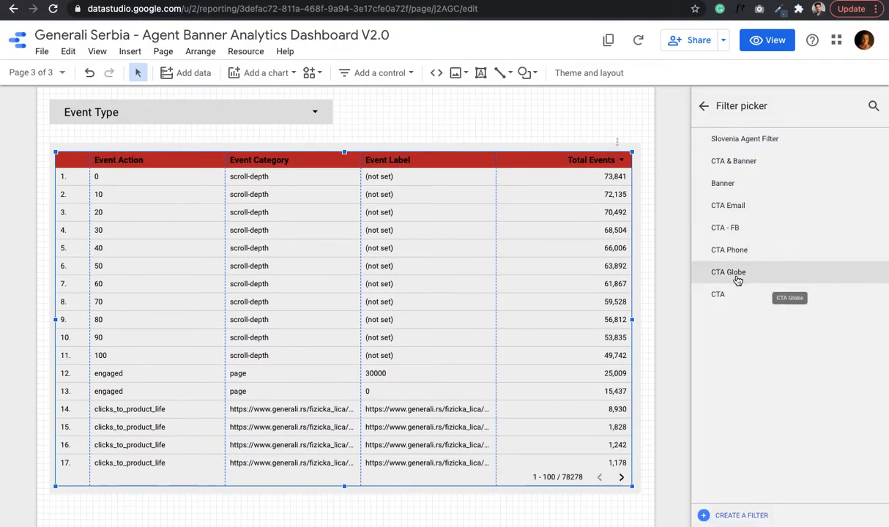
pyautogui.click(733, 295)
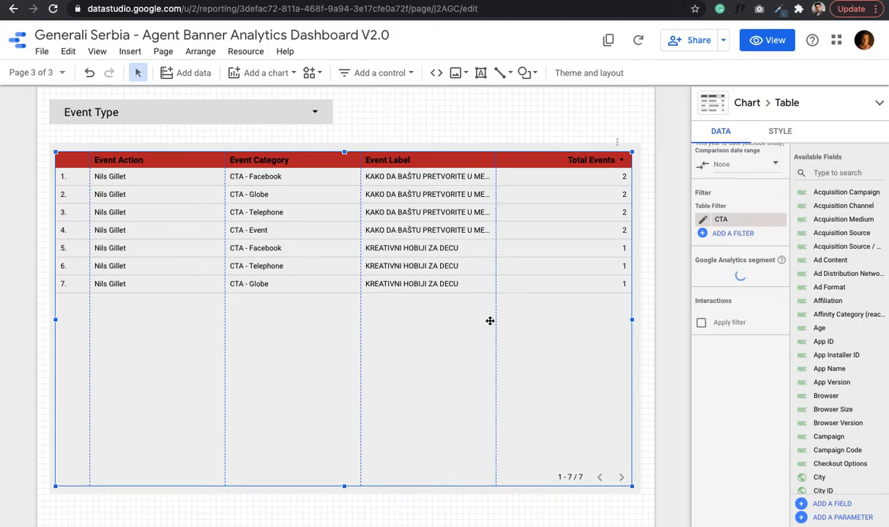
pyautogui.click(667, 434)
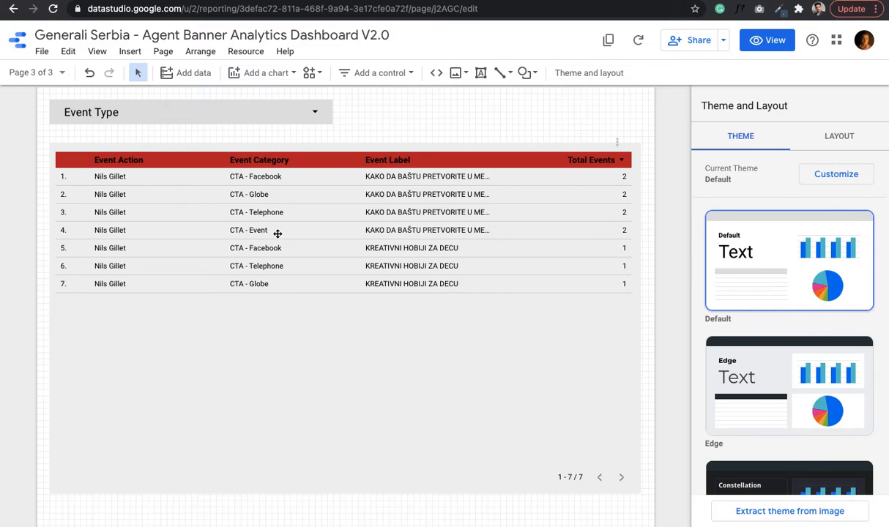
pyautogui.click(666, 0)
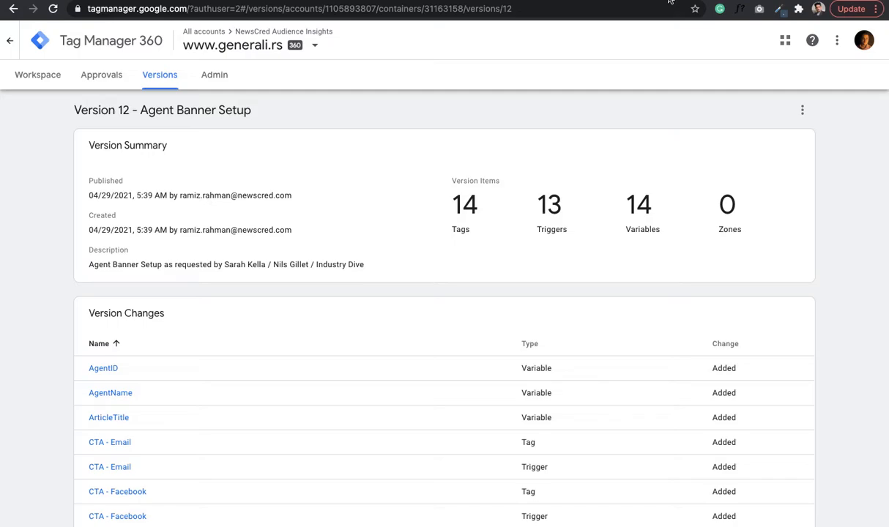
pyautogui.click(42, 78)
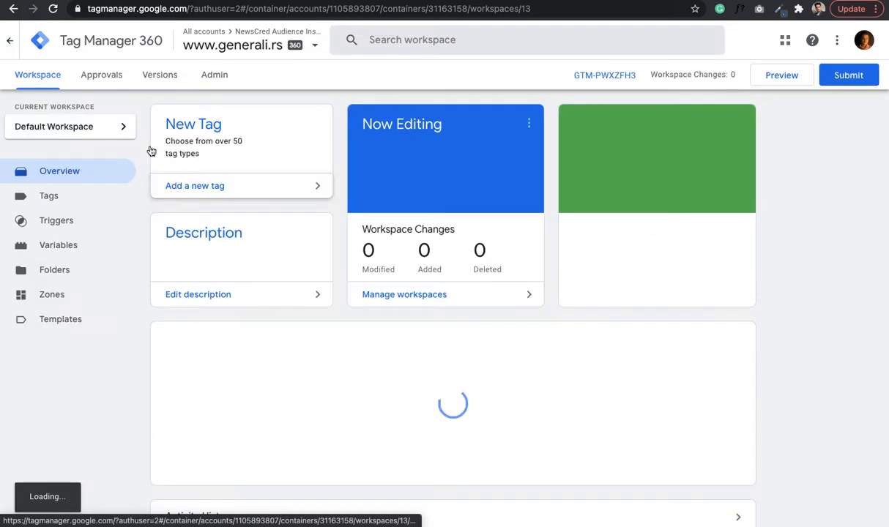
pyautogui.click(65, 201)
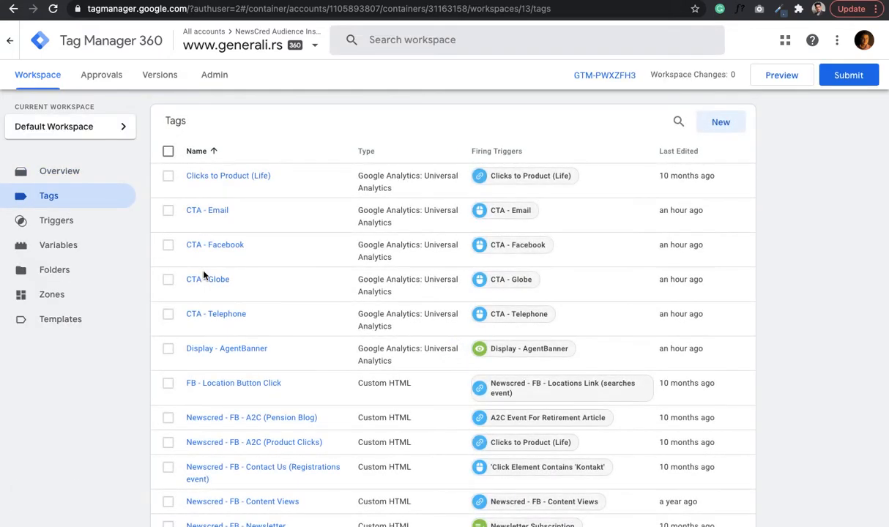
pyautogui.click(216, 212)
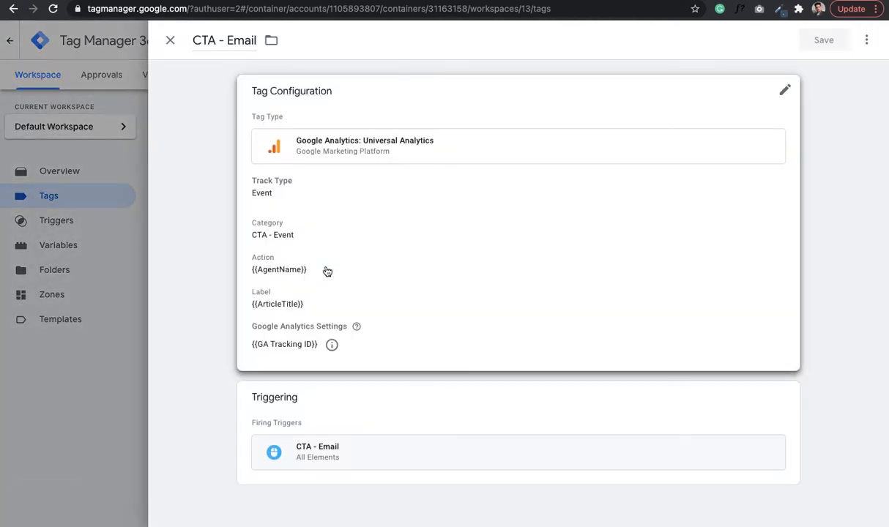
pyautogui.click(784, 89)
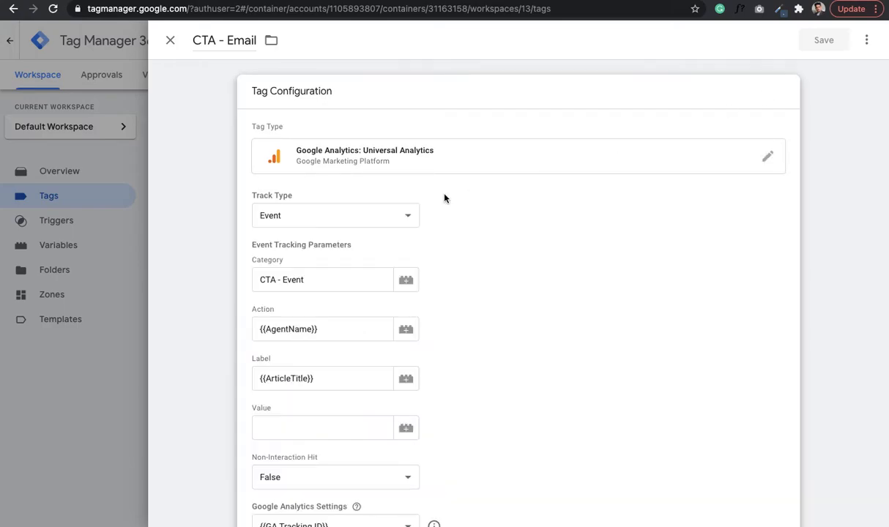
# Step: Set the tag's event category to CTA - Email and save the tag
pyautogui.click(330, 279)
pyautogui.press('BackSpace')
pyautogui.press('BackSpace')
pyautogui.press('BackSpace')
pyautogui.press('BackSpace')
pyautogui.press('BackSpace')
pyautogui.write('Emai')
pyautogui.click(818, 40)
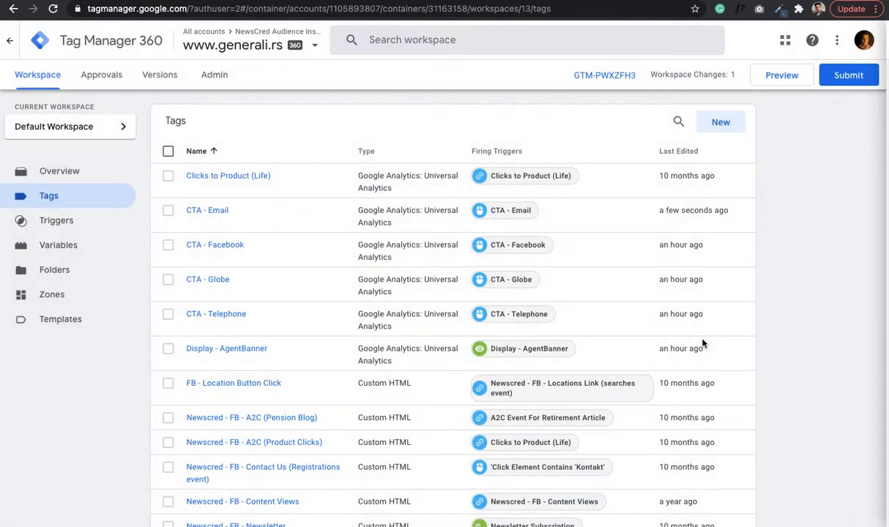
# Step: Start submitting the workspace changes as a new published version
pyautogui.click(845, 80)
pyautogui.click(310, 176)
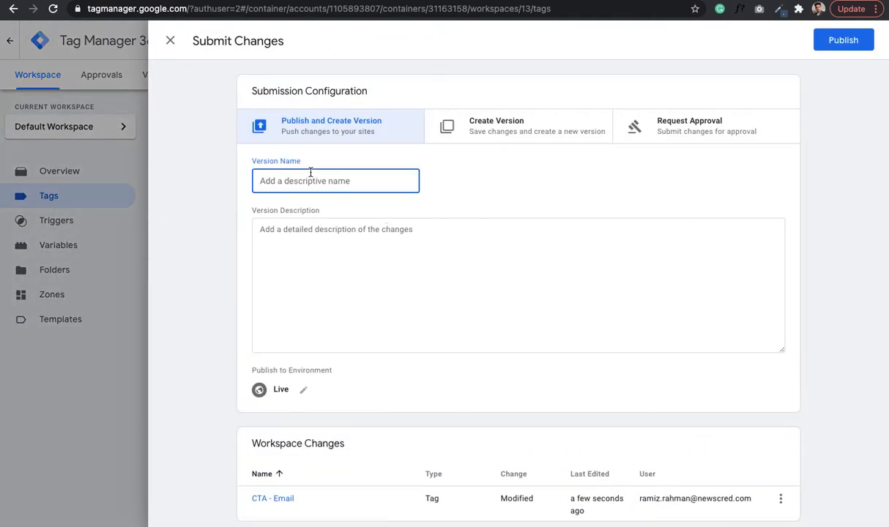
pyautogui.write('Ch')
pyautogui.press('BackSpace')
pyautogui.write('Co')
pyautogui.press('BackSpace')
pyautogui.press('BackSpace')
pyautogui.write('Generali Banner')
pyautogui.press('BackSpace')
pyautogui.press('BackSpace')
pyautogui.press('BackSpace')
pyautogui.press('super+a')
pyautogui.press('super+shift+a')
pyautogui.write('Ag')
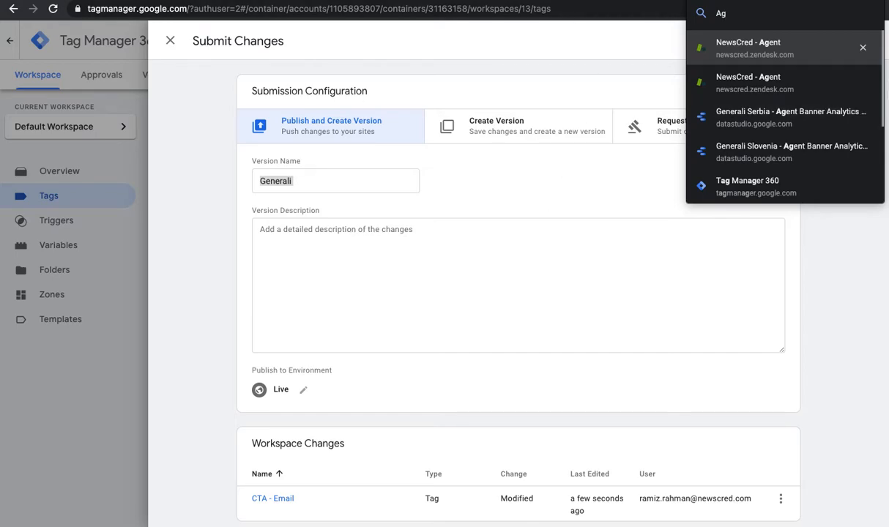
# Step: Name the new version Agent Banner Correction
pyautogui.click(333, 180)
pyautogui.doubleClick(334, 181)
pyautogui.write('Agent Banner Co')
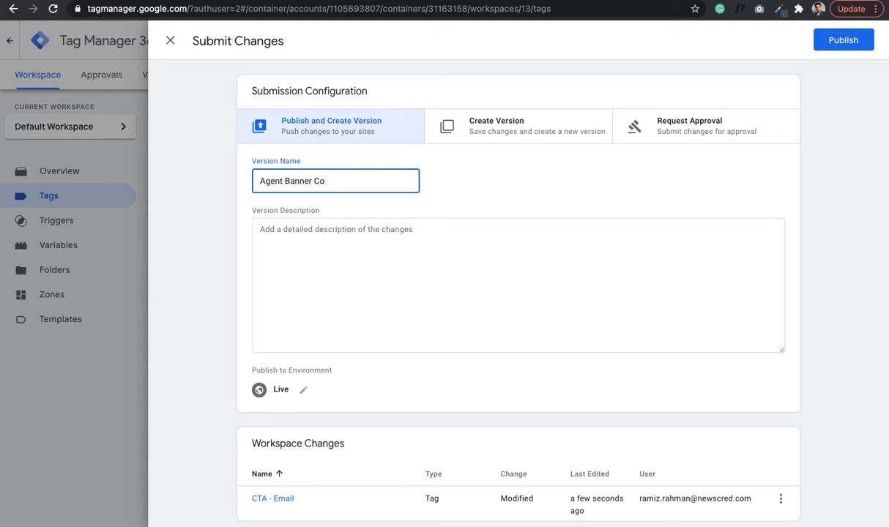
pyautogui.write('orection')
# Step: Describe the version as "Rename CTA - Event to CTA - Email" and publish it to the Live environment
pyautogui.click(305, 238)
pyautogui.write('Rename')
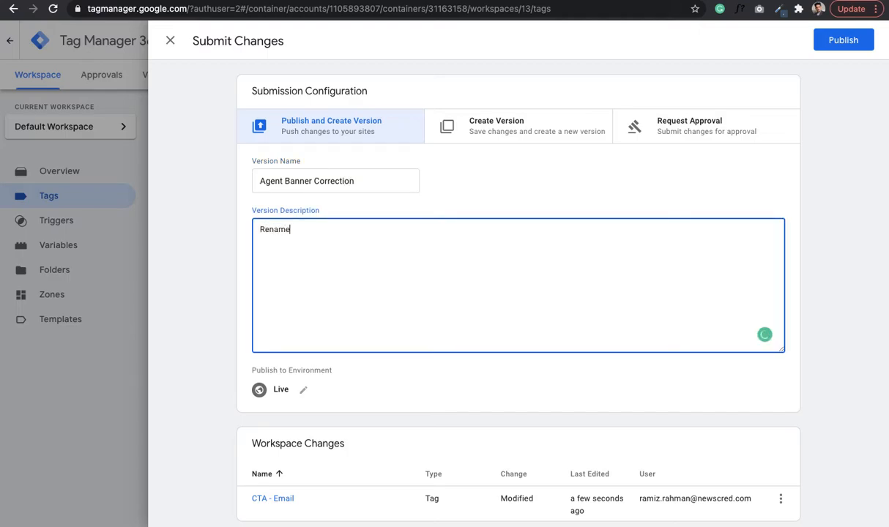
pyautogui.write(' CTA - Event to CTA - Email')
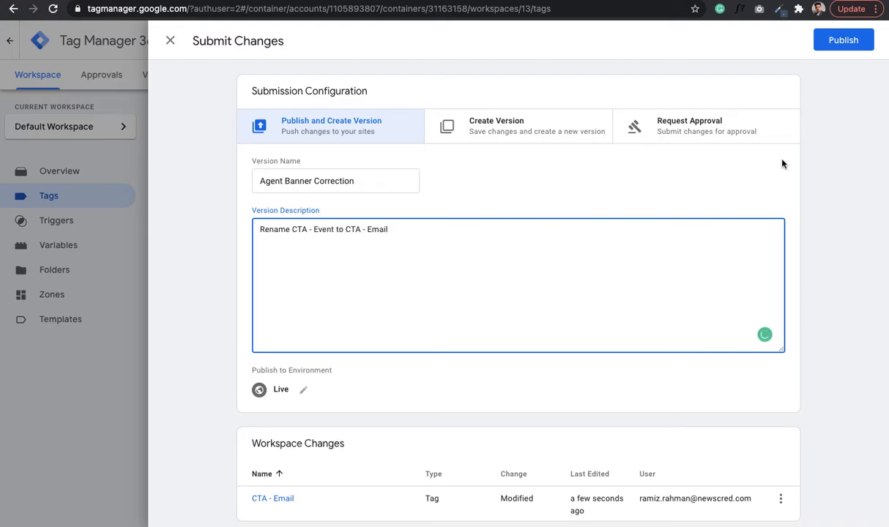
pyautogui.scroll(-1, 752, 117)
pyautogui.click(843, 40)
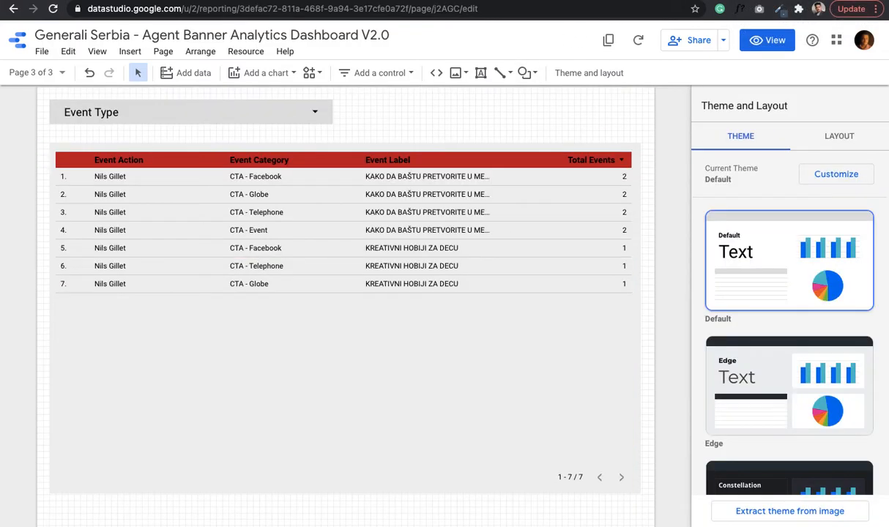
# Step: In the Serbia report, change the header text colour of the CTA events table to white
pyautogui.click(522, 159)
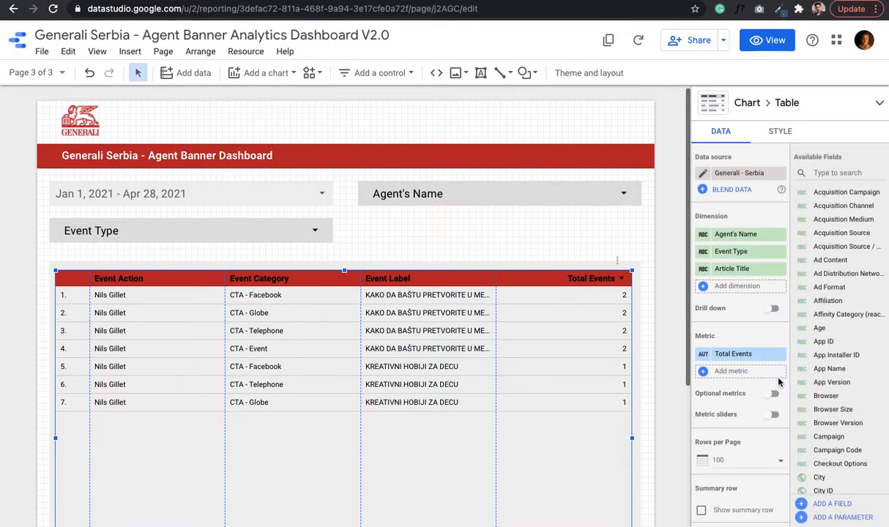
pyautogui.click(780, 131)
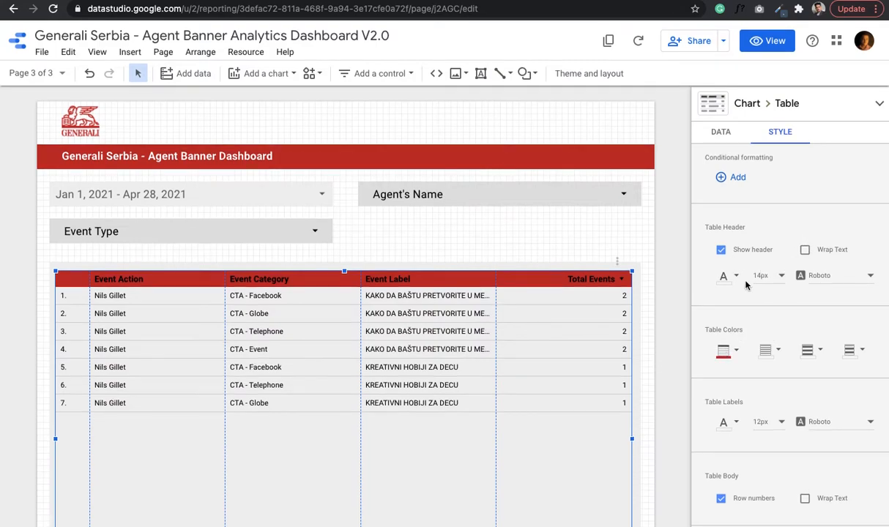
pyautogui.click(723, 287)
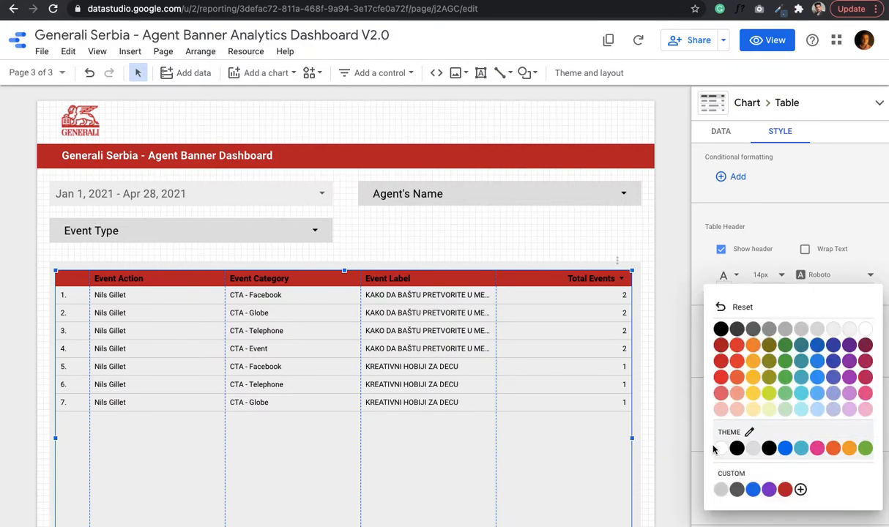
pyautogui.click(724, 446)
pyautogui.click(647, 273)
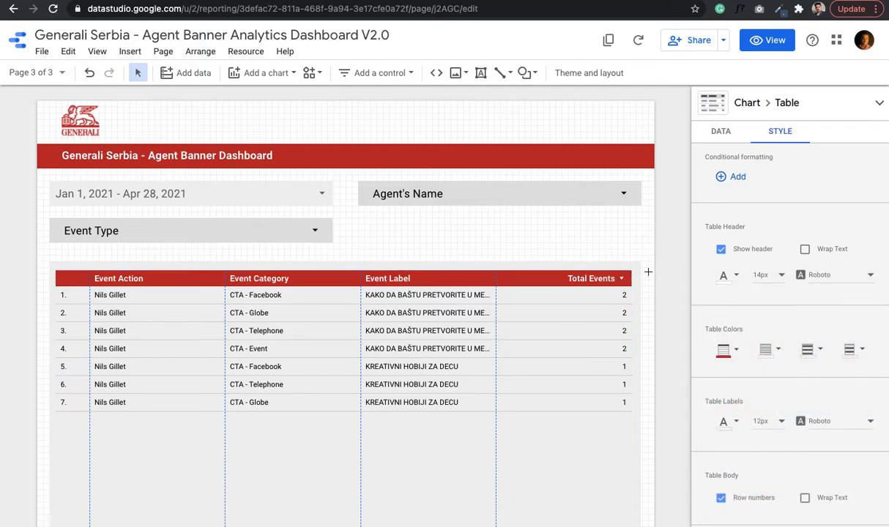
pyautogui.scroll(-1, 611, 363)
pyautogui.scroll(-2, 611, 363)
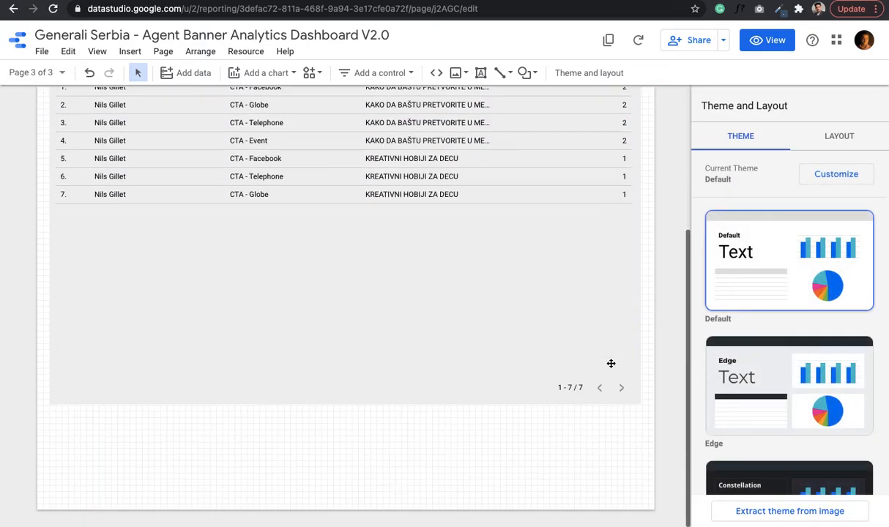
pyautogui.scroll(4, 611, 363)
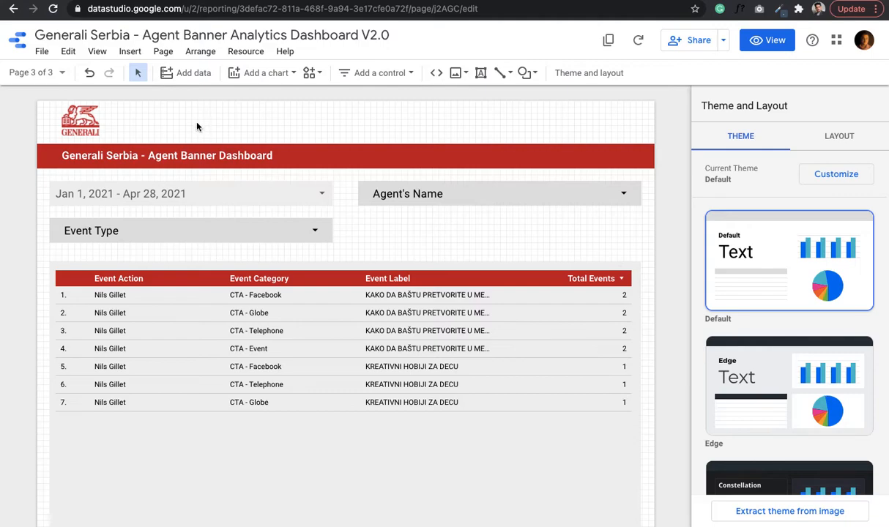
# Step: Go to page 4 of the Serbia report and rename it Article - Deep Dive
pyautogui.click(58, 73)
pyautogui.click(67, 211)
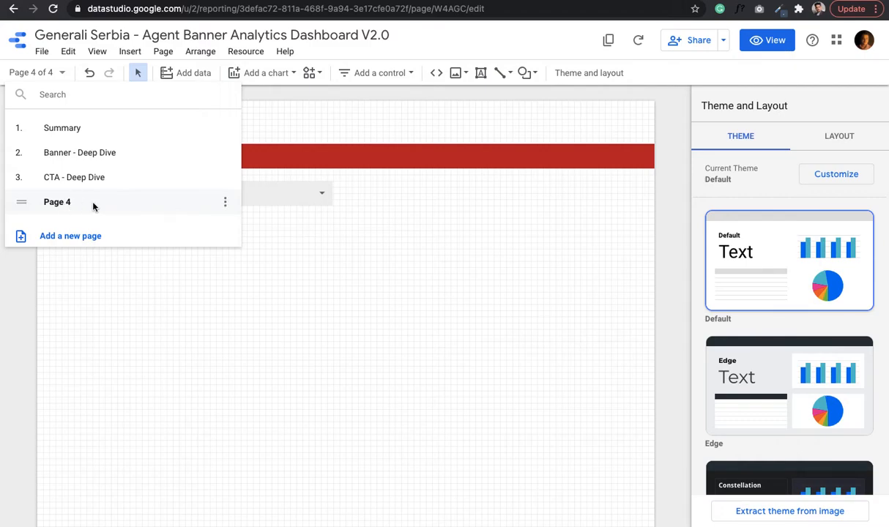
pyautogui.click(225, 204)
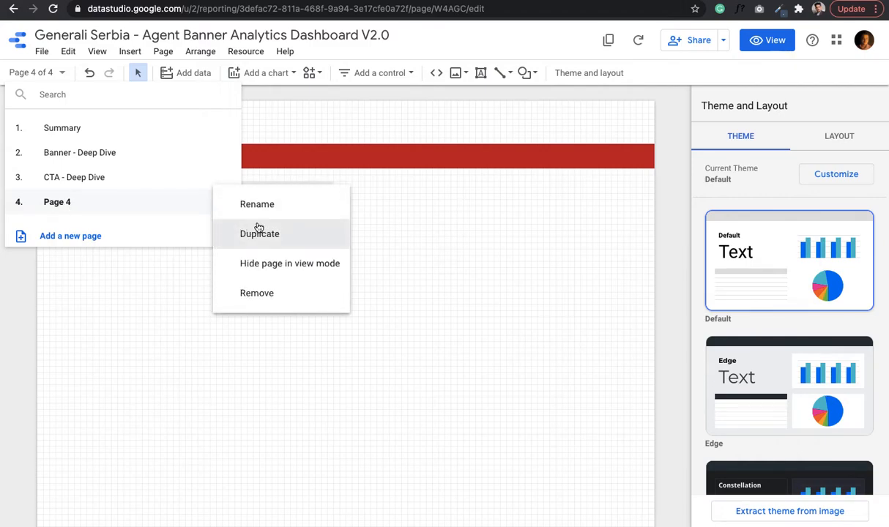
pyautogui.click(291, 207)
pyautogui.press('super+a')
pyautogui.write('Article Deep')
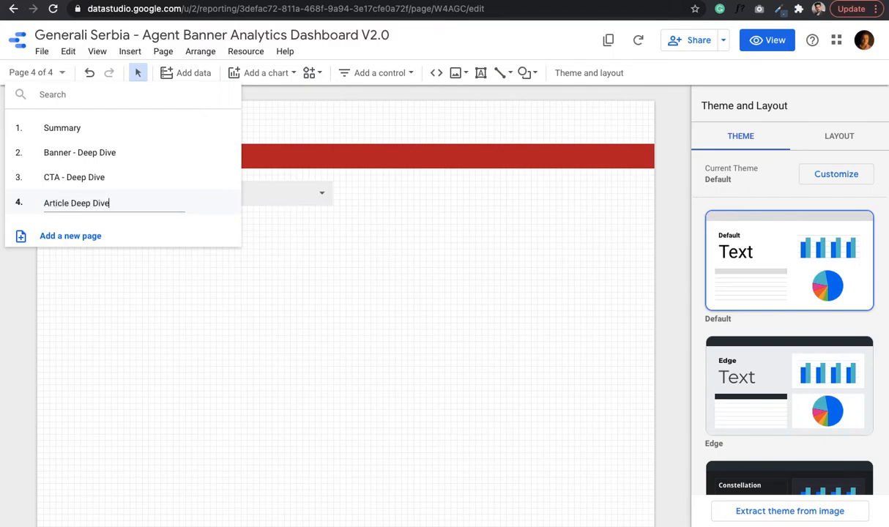
pyautogui.press('Left')
pyautogui.press('Left')
pyautogui.press('Left')
pyautogui.press('Left')
pyautogui.press('Left')
pyautogui.press('Left')
pyautogui.press('Left')
pyautogui.press('Left')
pyautogui.press('Left')
pyautogui.press('Left')
pyautogui.write('-')
pyautogui.click(416, 262)
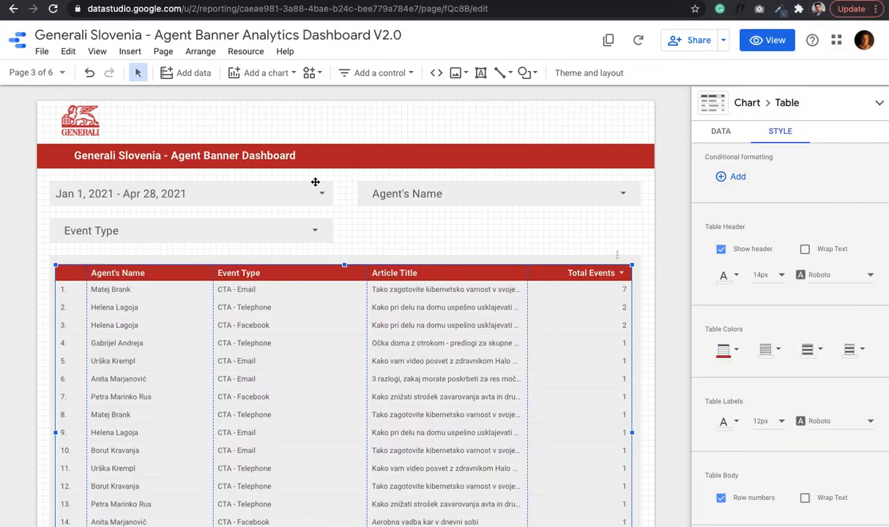
# Step: Copy the dashboard title from the Slovenia Article - Deep Dive page into the Serbia page's red banner, aligning its box with the logo's edge
pyautogui.click(233, 155)
pyautogui.click(58, 76)
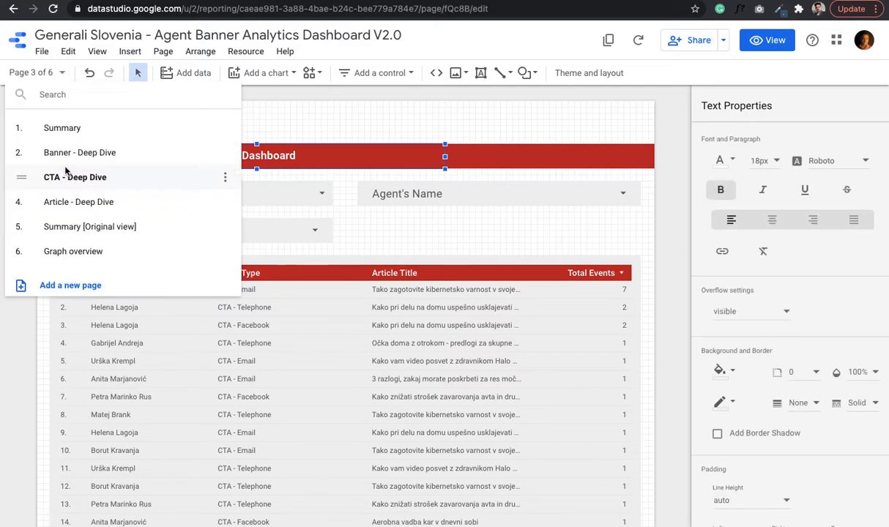
pyautogui.click(79, 202)
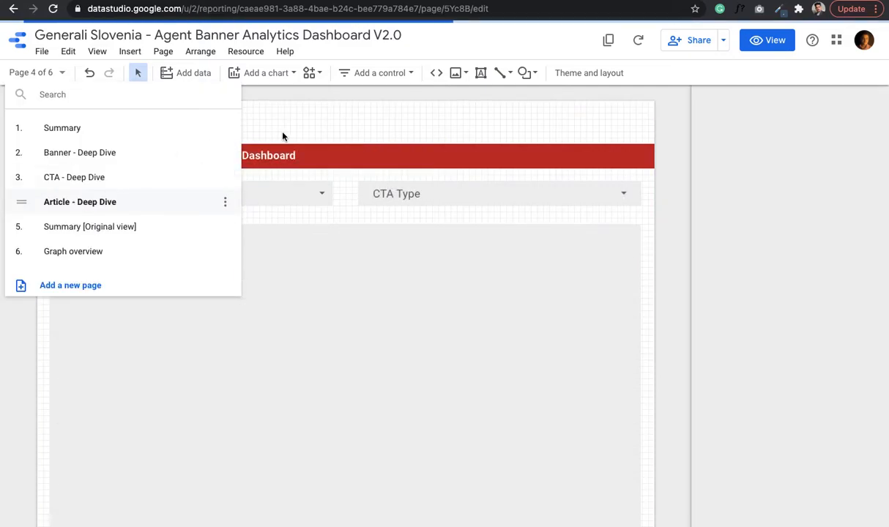
pyautogui.click(211, 152)
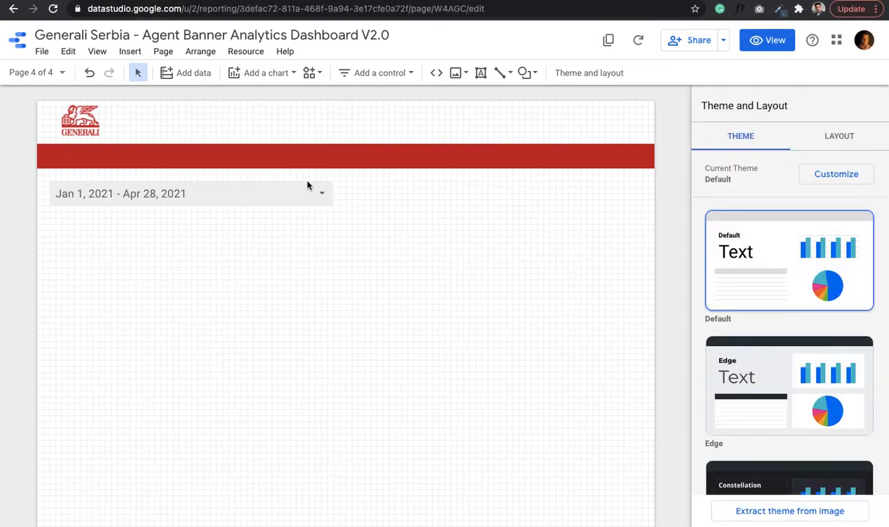
pyautogui.hotkey('ctrl', 'v')
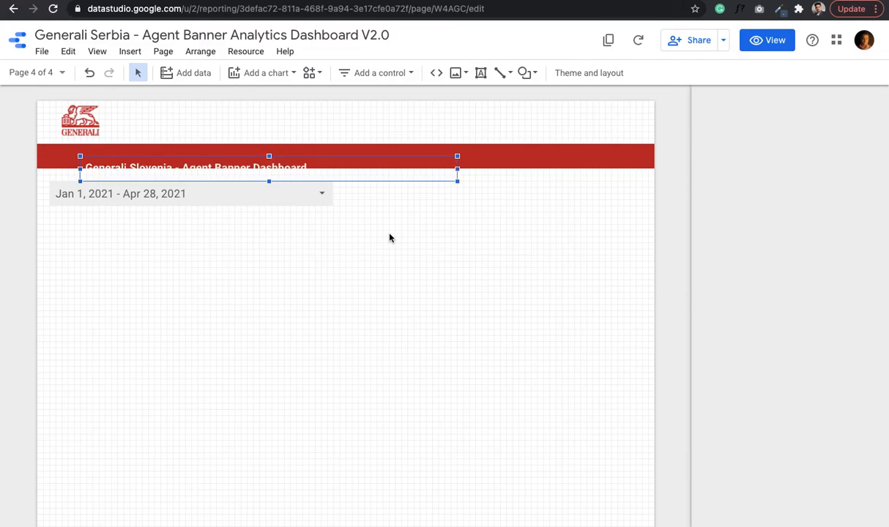
pyautogui.press('Left')
pyautogui.press('Left')
pyautogui.press('Left')
pyautogui.press('Left')
pyautogui.press('Left')
pyautogui.press('Left')
pyautogui.press('Left')
pyautogui.press('Left')
pyautogui.press('Left')
pyautogui.press('Left')
pyautogui.press('Left')
pyautogui.press('Left')
pyautogui.press('Left')
pyautogui.press('Left')
pyautogui.press('Left')
pyautogui.press('Left')
pyautogui.press('Left')
pyautogui.press('Left')
pyautogui.press('Left')
pyautogui.press('Left')
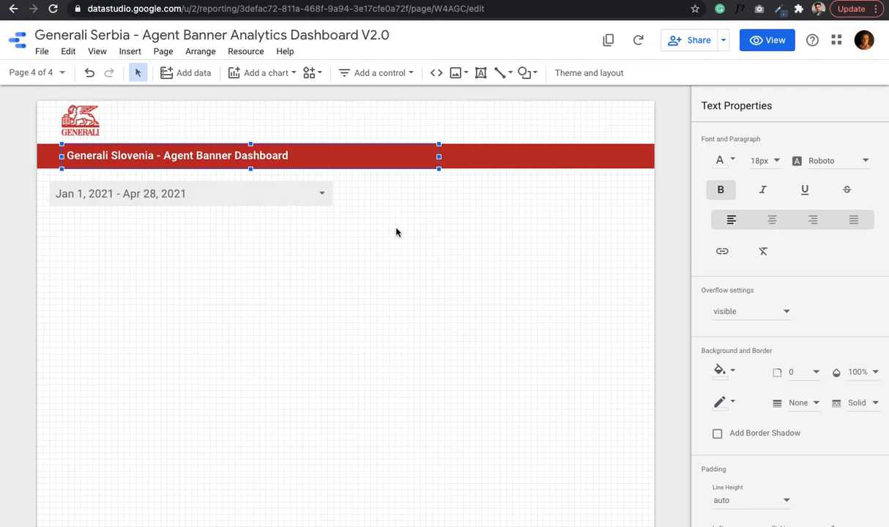
pyautogui.click(472, 199)
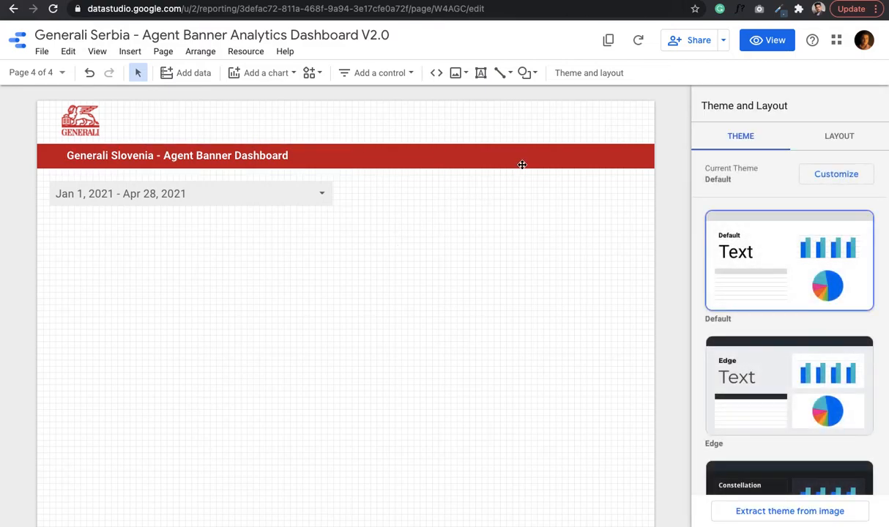
# Step: Change the pasted title to read Generali Serbia - Agent Banner Dashboard
pyautogui.doubleClick(122, 155)
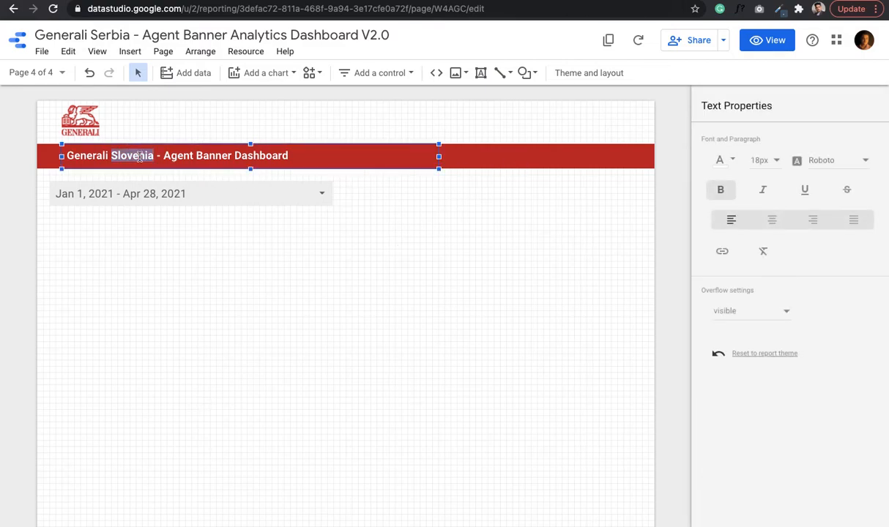
pyautogui.write('Ser')
pyautogui.press('BackSpace')
pyautogui.write('rbia')
pyautogui.click(283, 226)
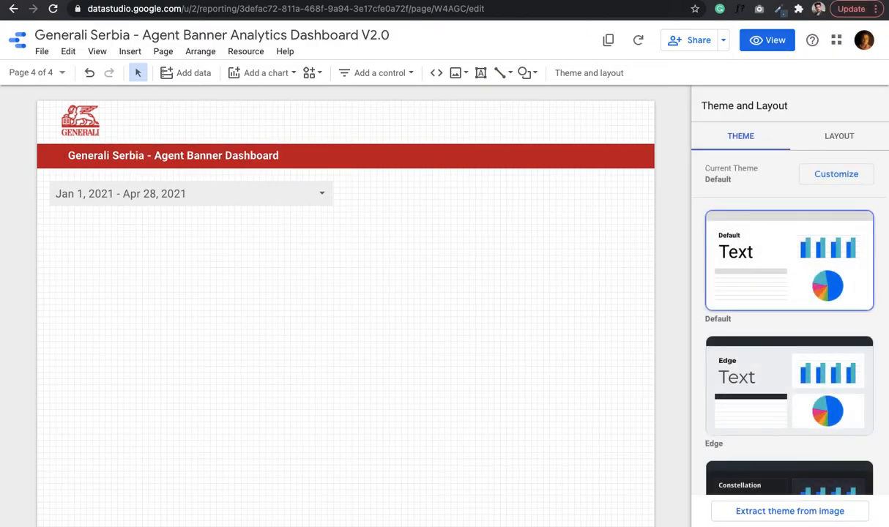
# Step: Copy the date range control and the CTA Type filter and table group from the Slovenia Article - Deep Dive page onto the Serbia page
pyautogui.click(747, 2)
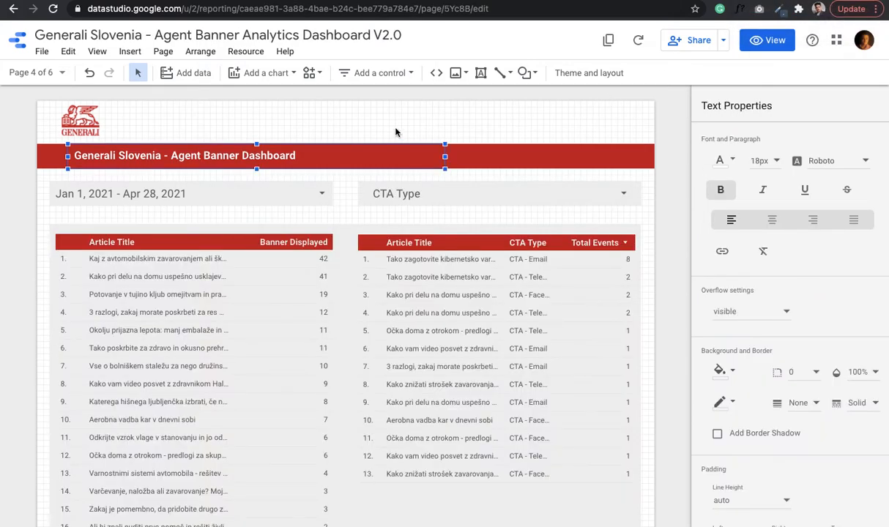
pyautogui.click(487, 186)
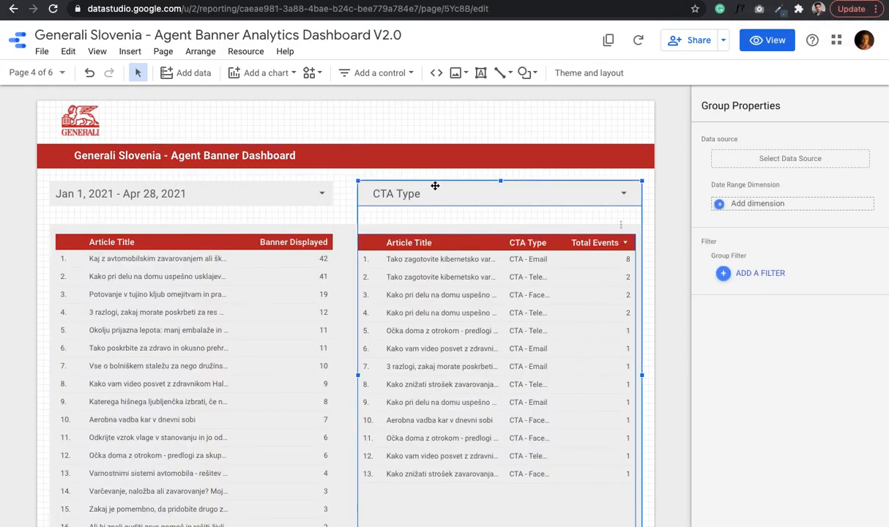
pyautogui.click(296, 186)
pyautogui.keyDown('shift'); pyautogui.click(414, 192); pyautogui.keyUp('shift')
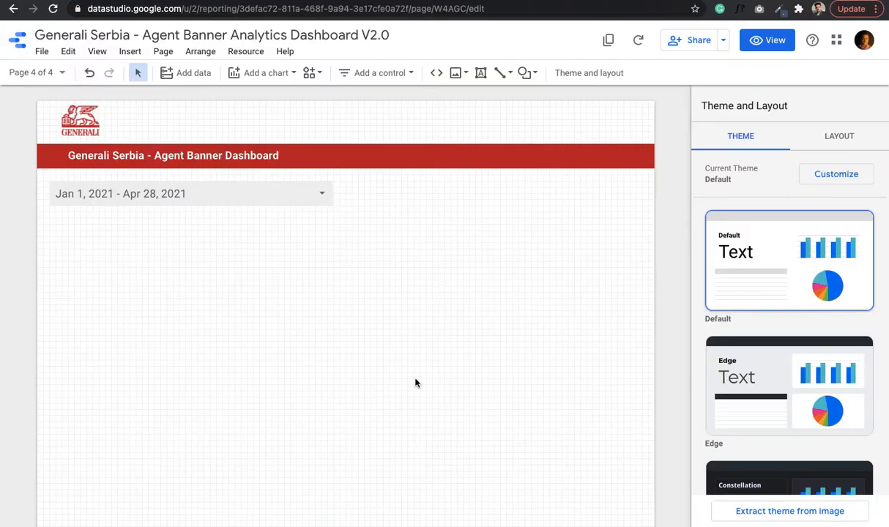
pyautogui.hotkey('ctrl', 'v')
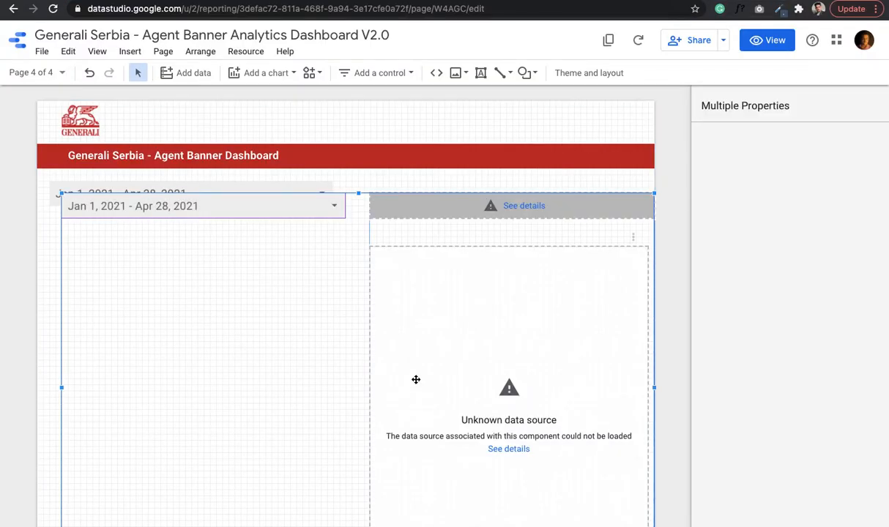
# Step: Move the pasted components below the existing date range control and delete the duplicate date range control
pyautogui.press('Up')
pyautogui.press('Up')
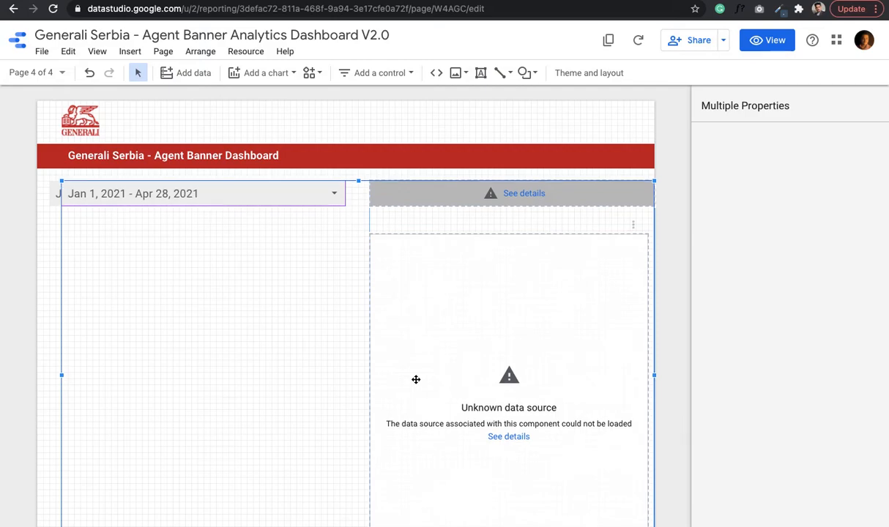
pyautogui.press('Left')
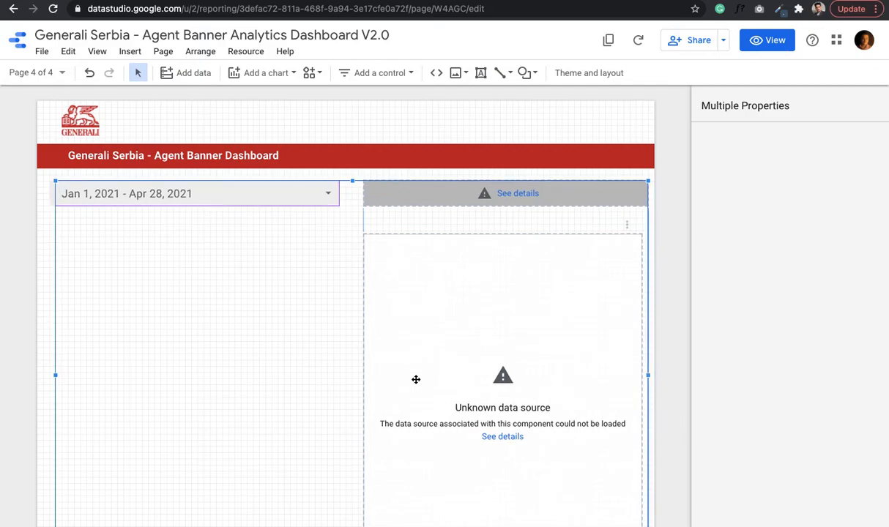
pyautogui.press('Right')
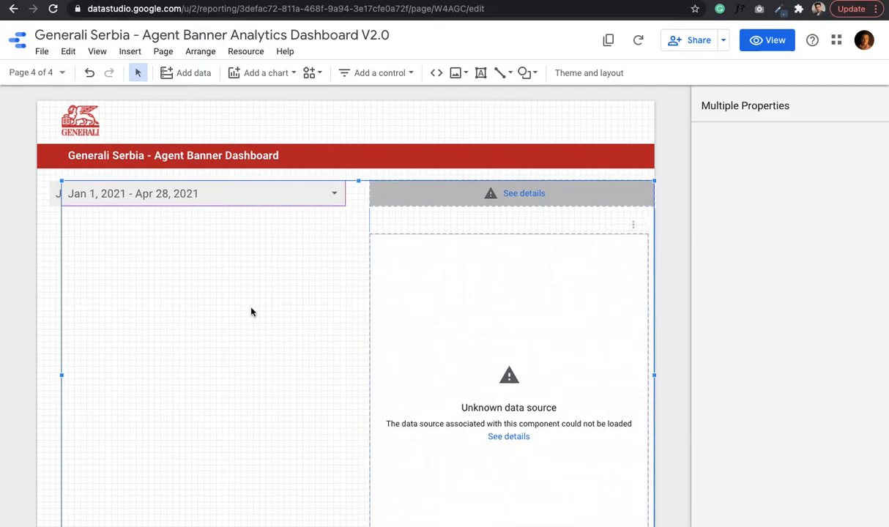
pyautogui.press('Down')
pyautogui.press('Down')
pyautogui.press('Down')
pyautogui.press('Down')
pyautogui.press('Down')
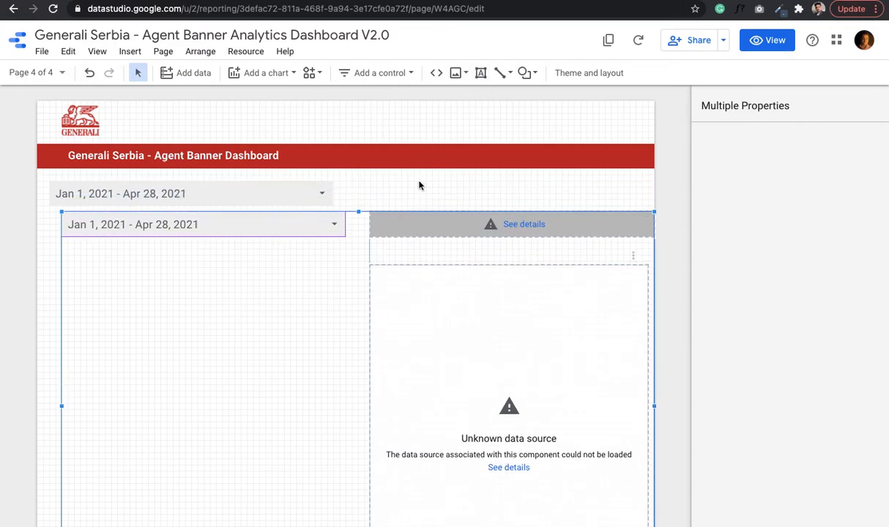
pyautogui.click(391, 197)
pyautogui.click(296, 224)
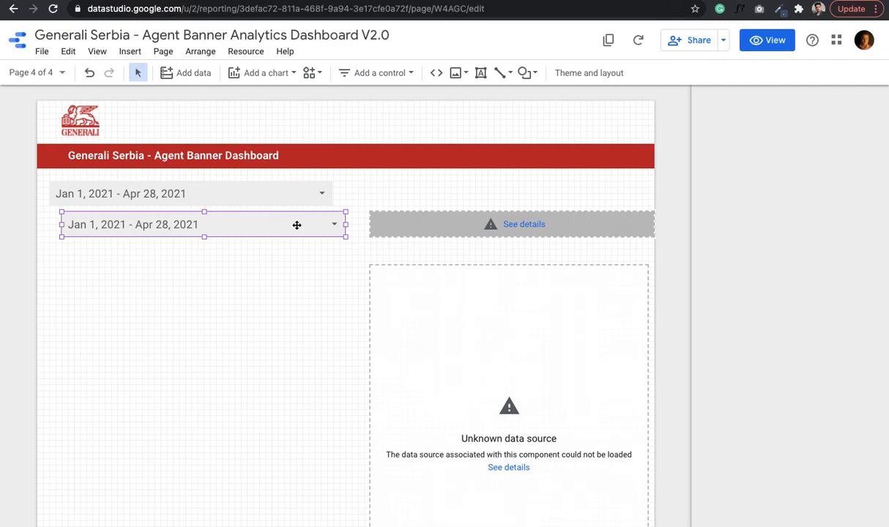
pyautogui.press('Delete')
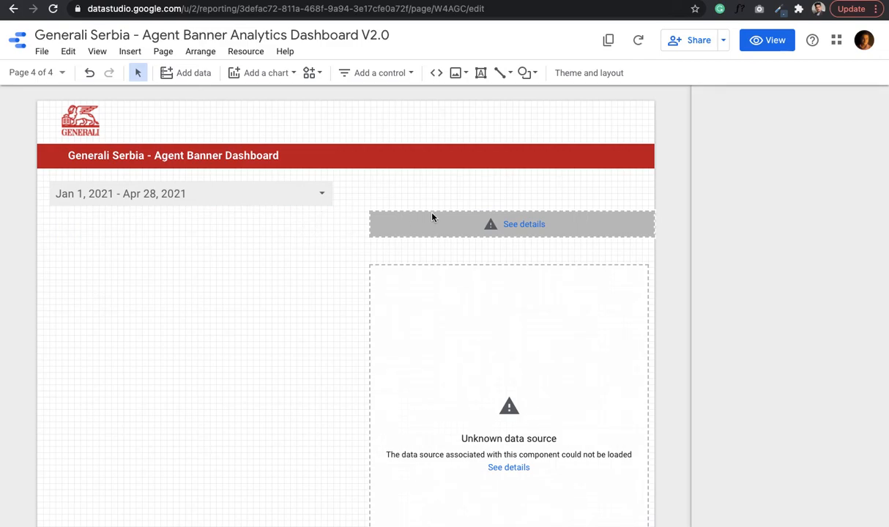
# Step: Align the pasted filter and table group beside the date range control, with their top edges level
pyautogui.click(432, 217)
pyautogui.moveTo(432, 216); pyautogui.dragTo(433, 214)
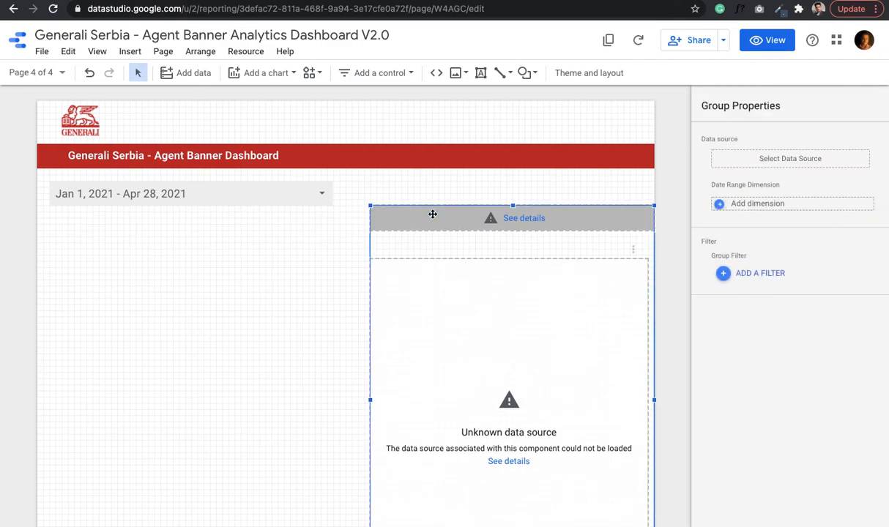
pyautogui.press('Up')
pyautogui.press('Up')
pyautogui.press('Up')
pyautogui.press('Up')
pyautogui.press('Up')
pyautogui.press('Left')
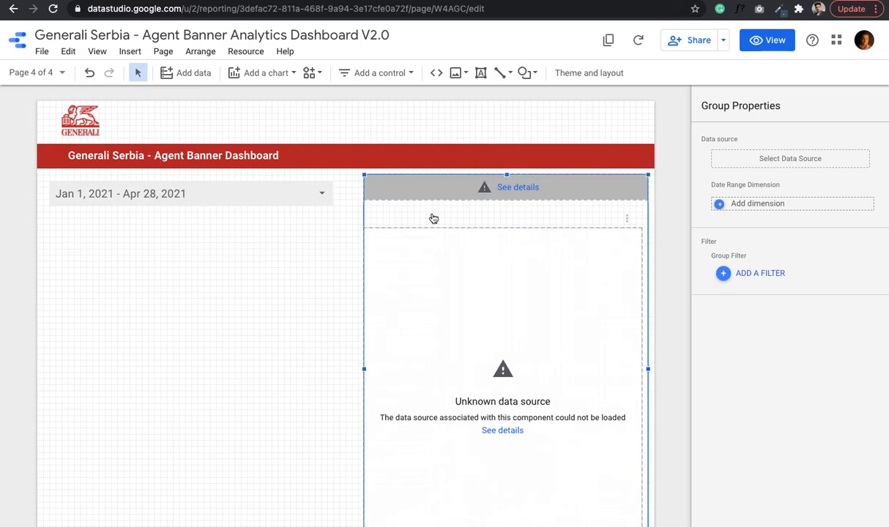
pyautogui.press('Down')
pyautogui.press('Left')
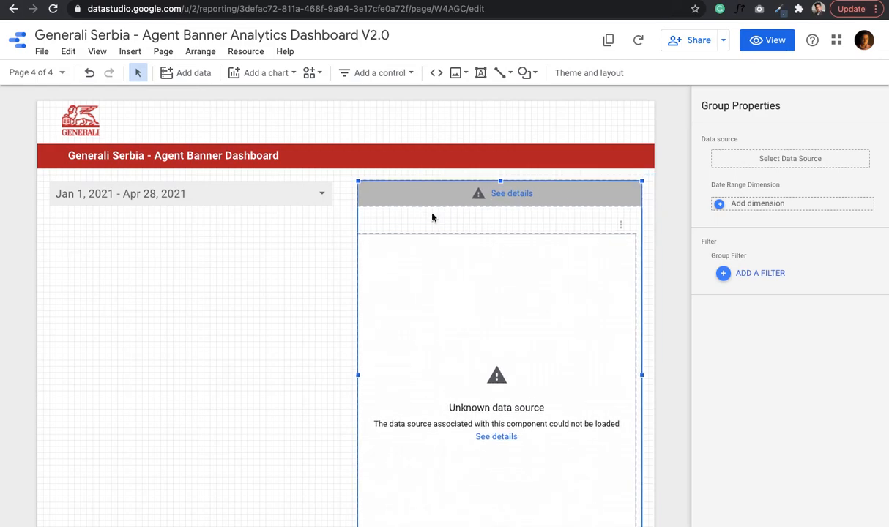
# Step: Replace the unknown data source of the pasted drop-down filter with Generali - Serbia
pyautogui.click(558, 197)
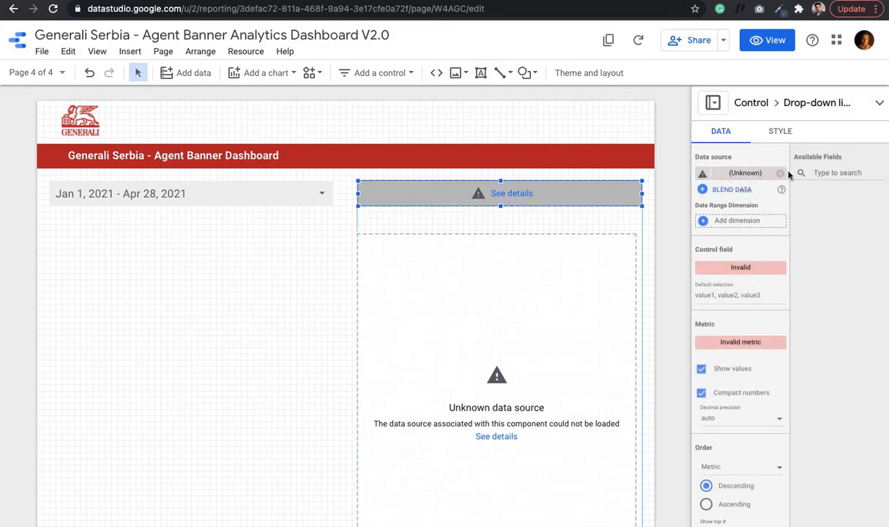
pyautogui.click(781, 175)
pyautogui.click(729, 174)
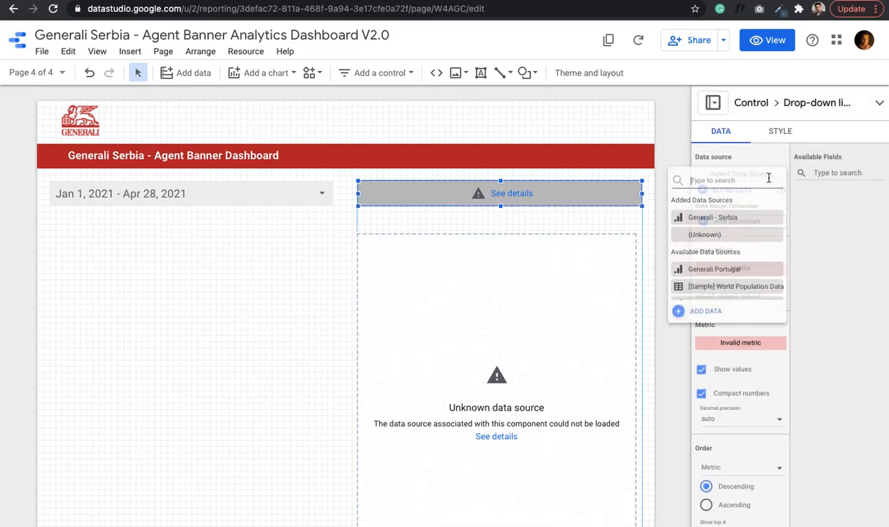
pyautogui.click(714, 217)
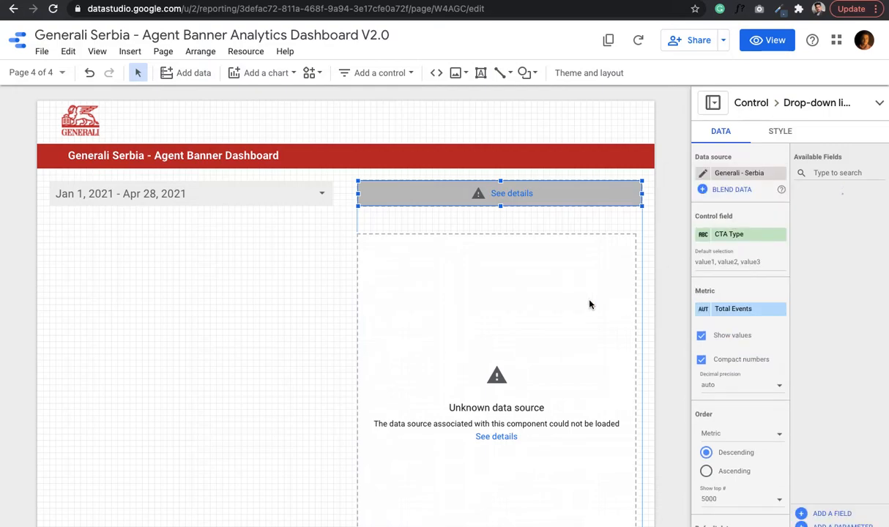
# Step: Set the drop-down filter's background to the theme's light grey secondary color
pyautogui.click(780, 131)
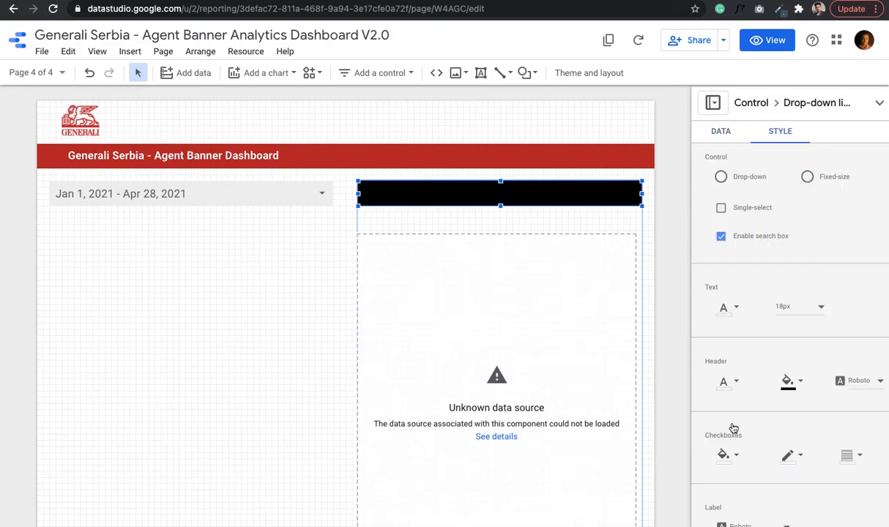
pyautogui.scroll(-6, 720, 413)
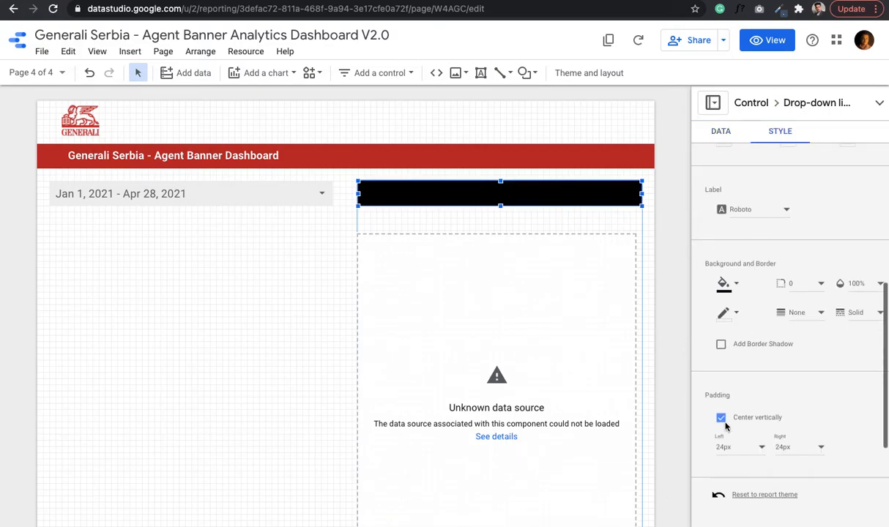
pyautogui.click(723, 191)
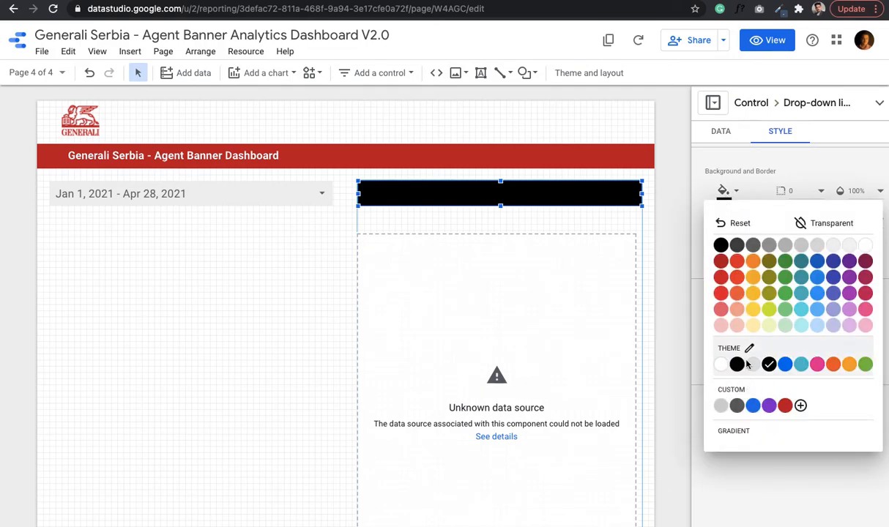
pyautogui.click(722, 364)
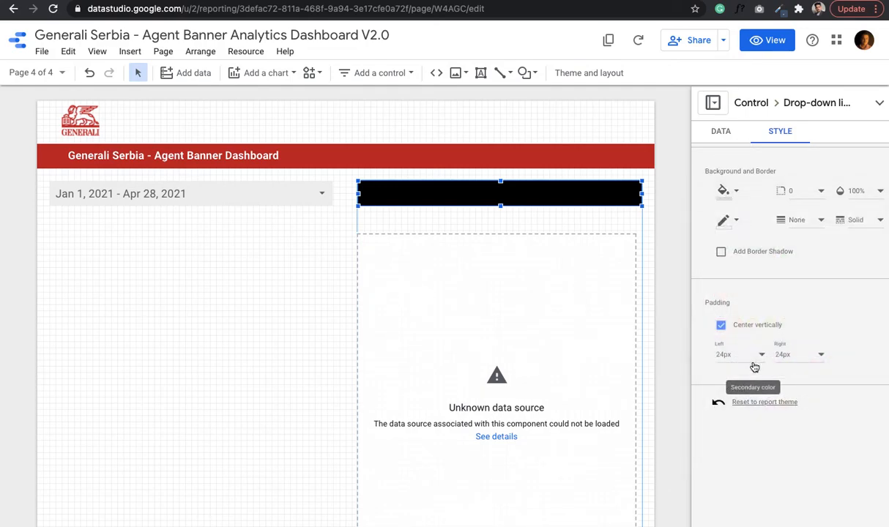
# Step: Replace the unknown data source of the table below the CTA Type filter with Generali - Serbia
pyautogui.click(572, 272)
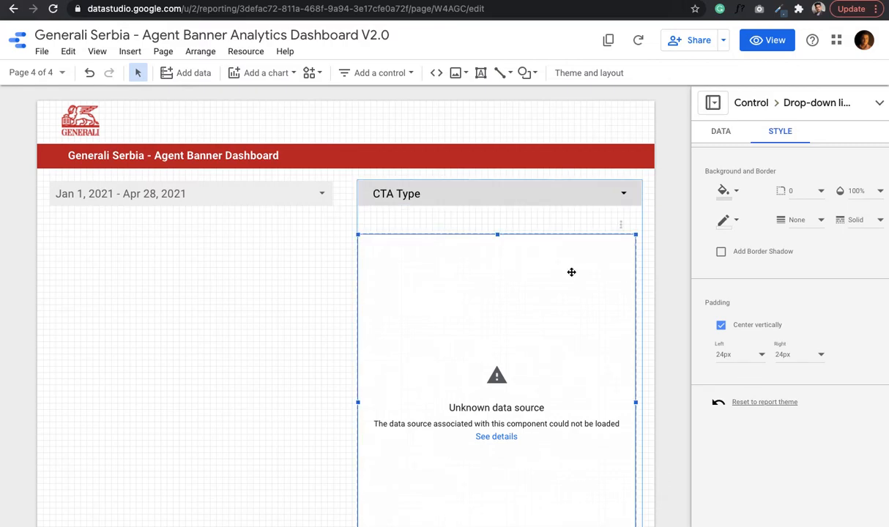
pyautogui.click(721, 132)
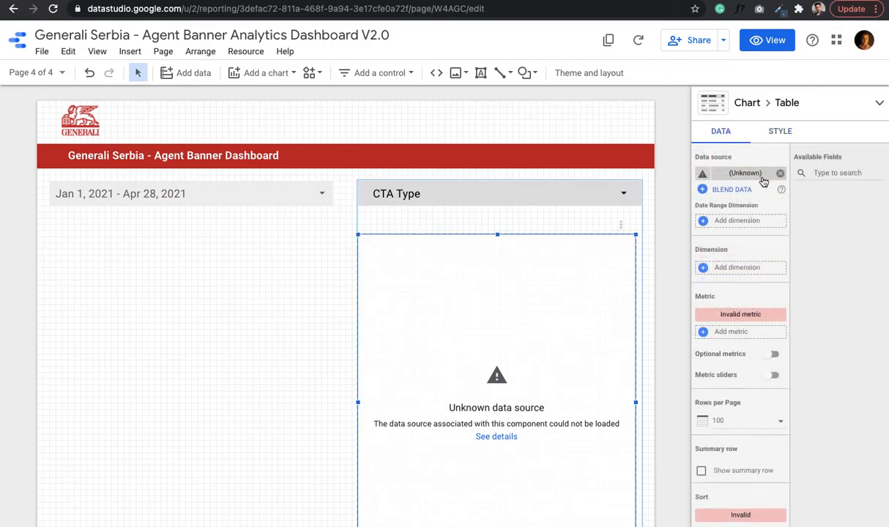
pyautogui.click(780, 175)
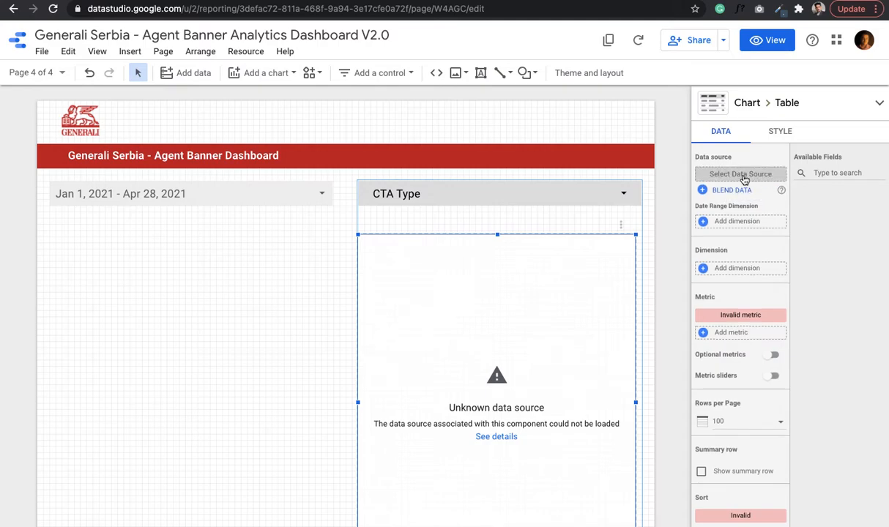
pyautogui.click(741, 175)
pyautogui.click(717, 220)
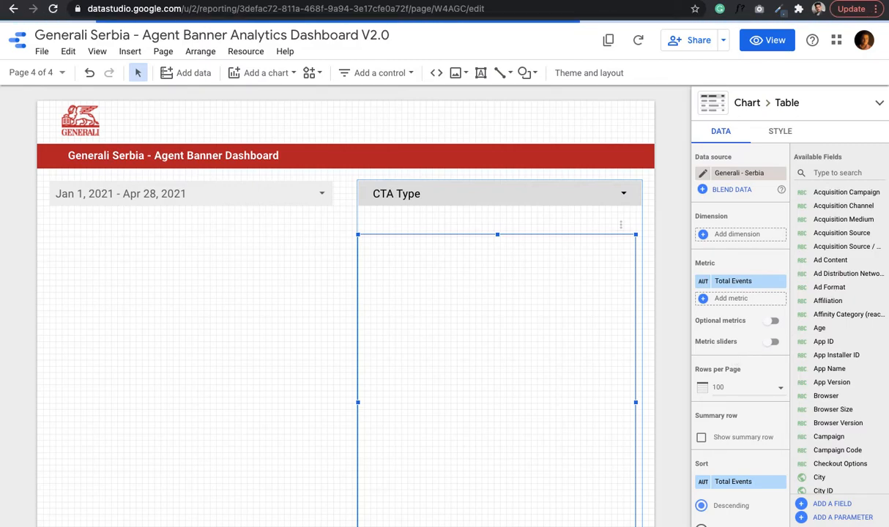
# Step: Copy the grey background panel from the Slovenia page onto the Serbia page, aligning it just below the two controls
pyautogui.click(769, 1)
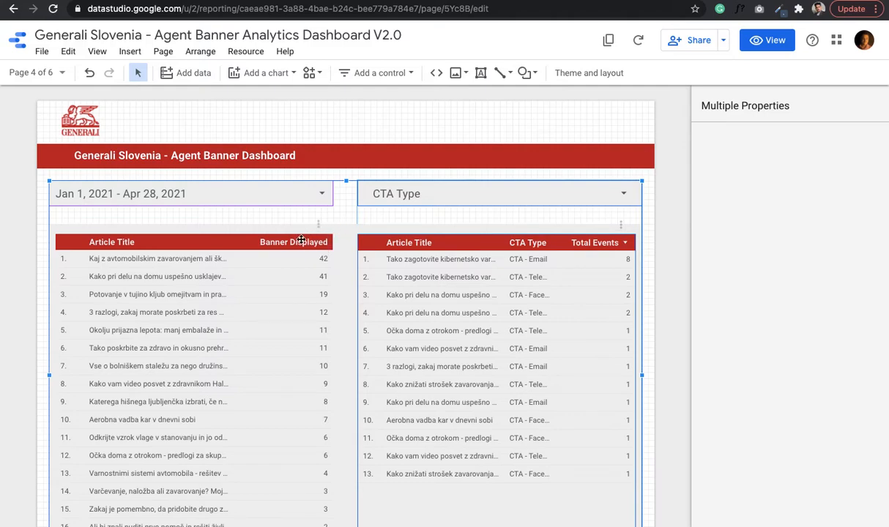
pyautogui.click(338, 236)
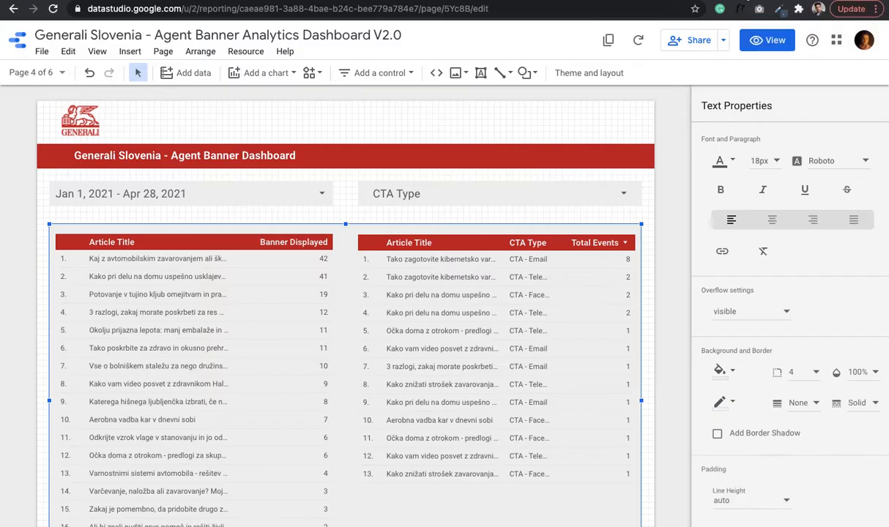
pyautogui.click(743, 1)
pyautogui.click(681, 1)
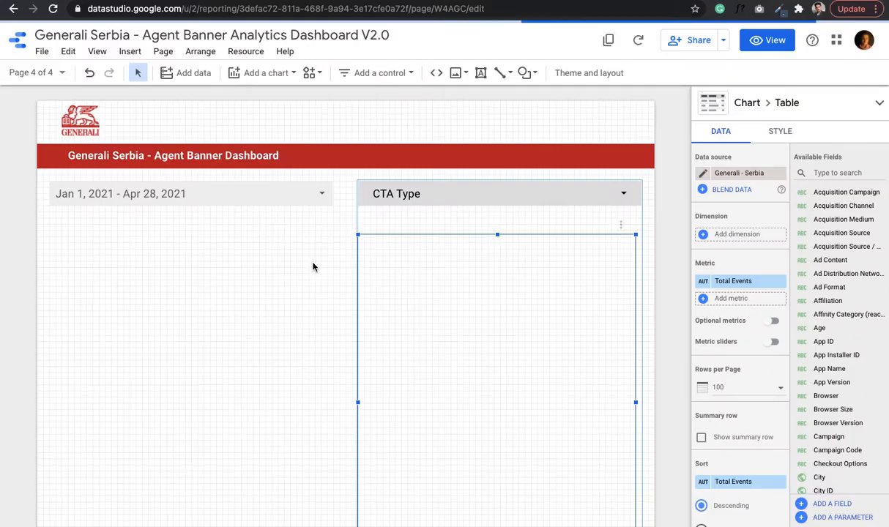
pyautogui.press('super+v')
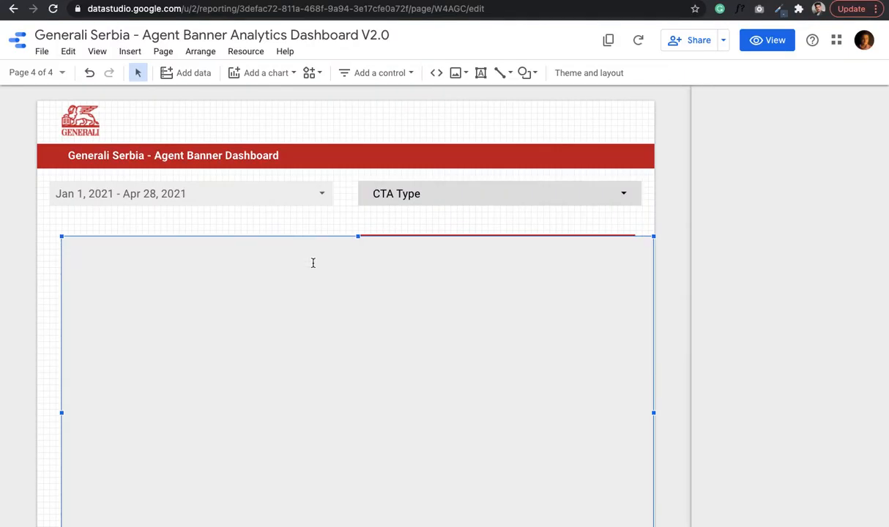
pyautogui.press('Left')
pyautogui.press('Left')
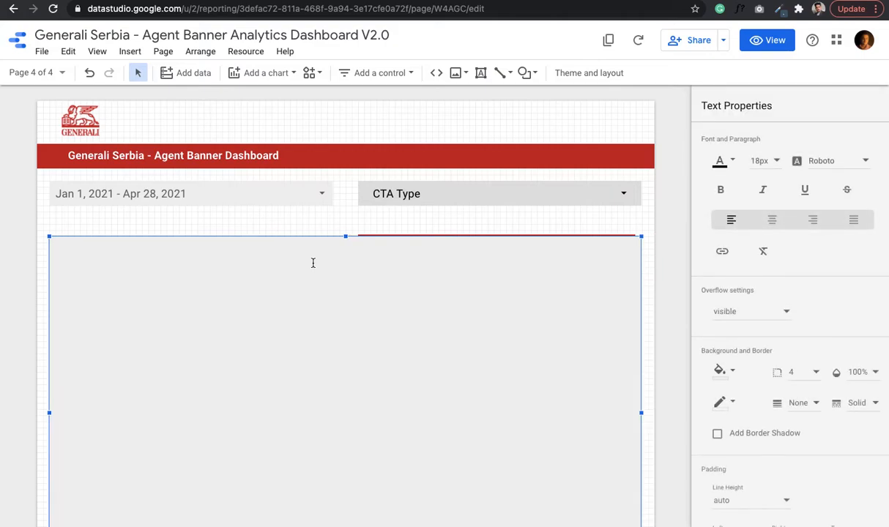
pyautogui.press('Up')
pyautogui.press('Up')
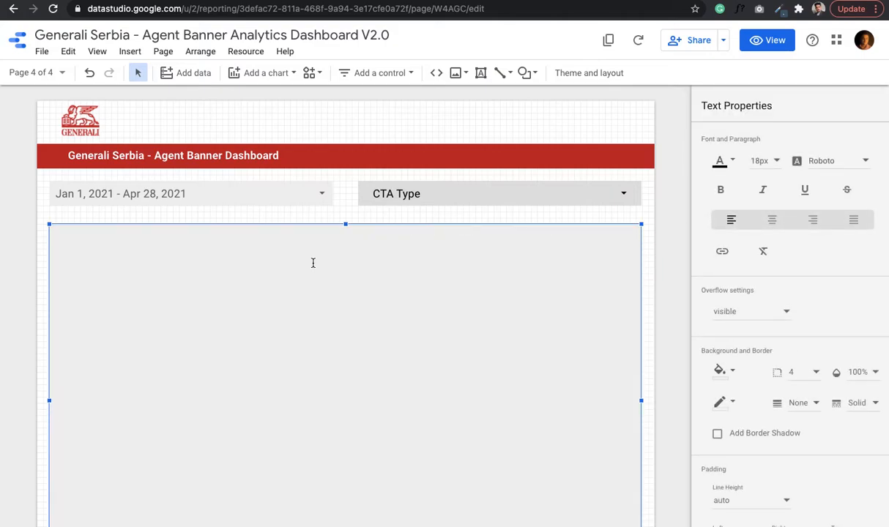
# Step: Send the grey background panel backward behind the events table and check the page layout
pyautogui.rightClick(217, 286)
pyautogui.moveTo(278, 243)
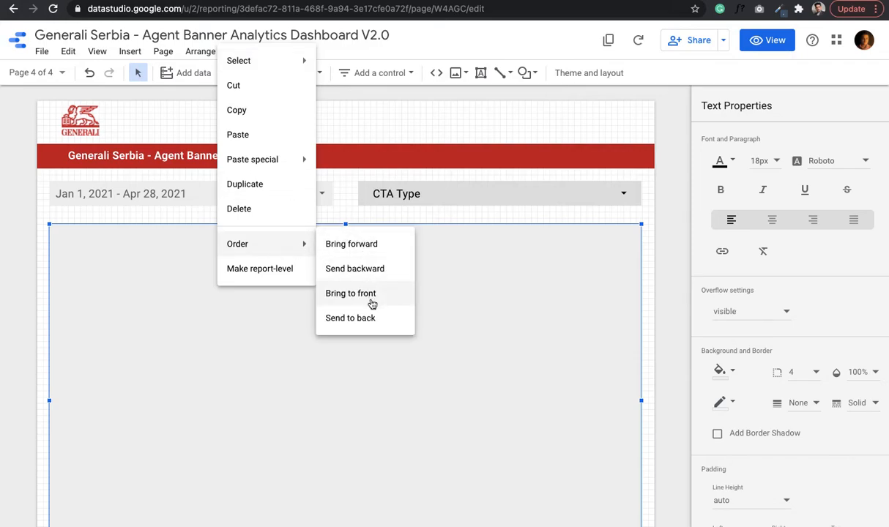
pyautogui.click(391, 270)
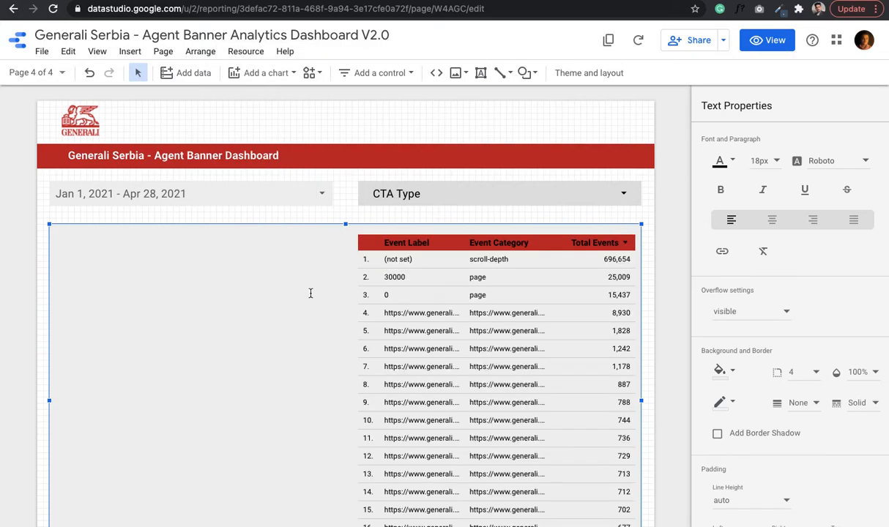
pyautogui.scroll(-5, 310, 292)
pyautogui.scroll(3, 310, 293)
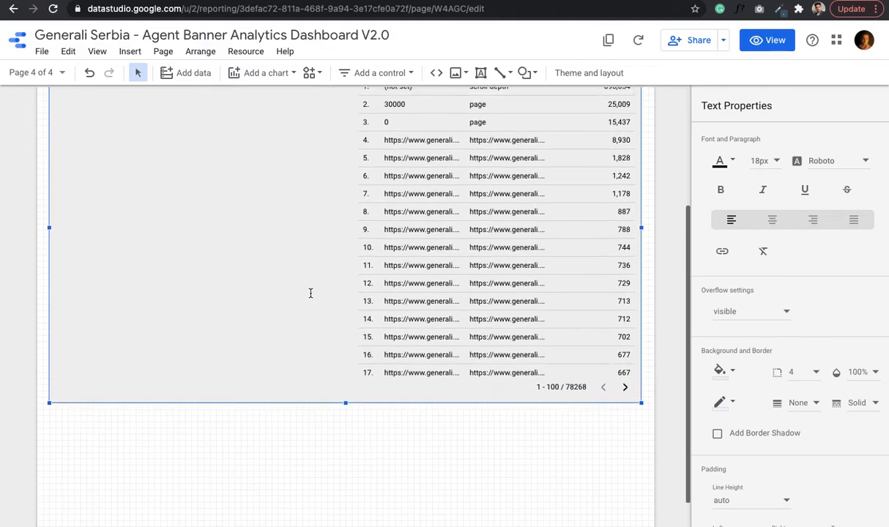
pyautogui.press('Down')
pyautogui.press('Up')
pyautogui.click(407, 505)
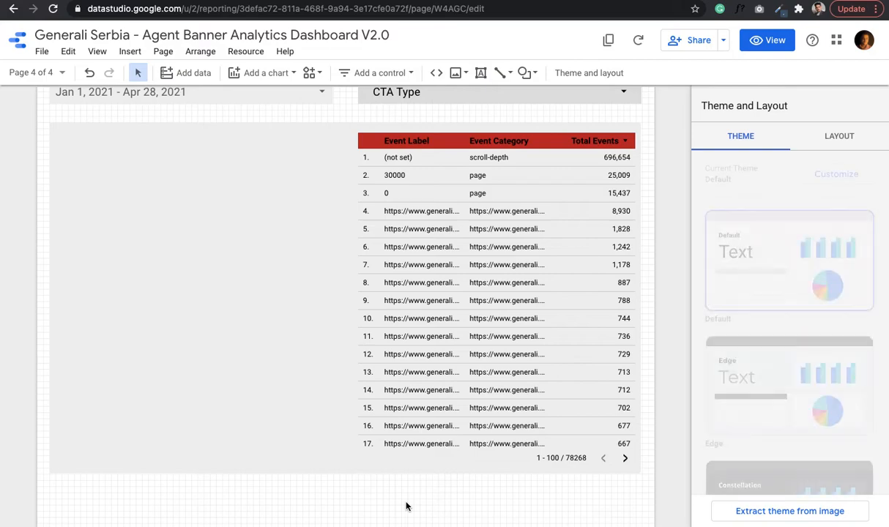
pyautogui.scroll(3, 406, 504)
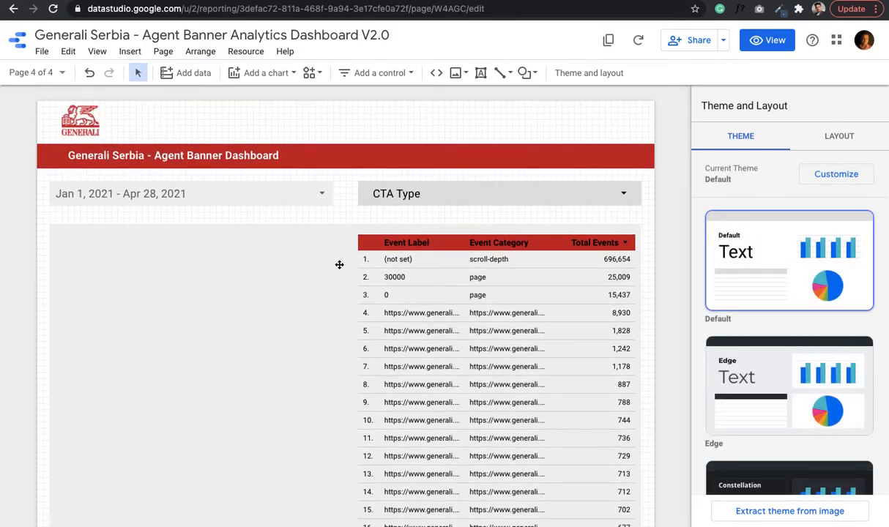
pyautogui.click(563, 200)
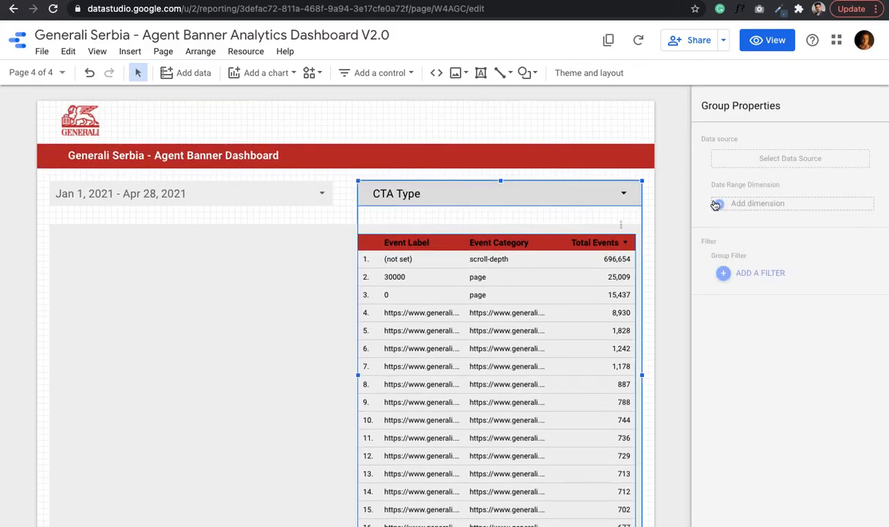
pyautogui.press('super+shift+g')
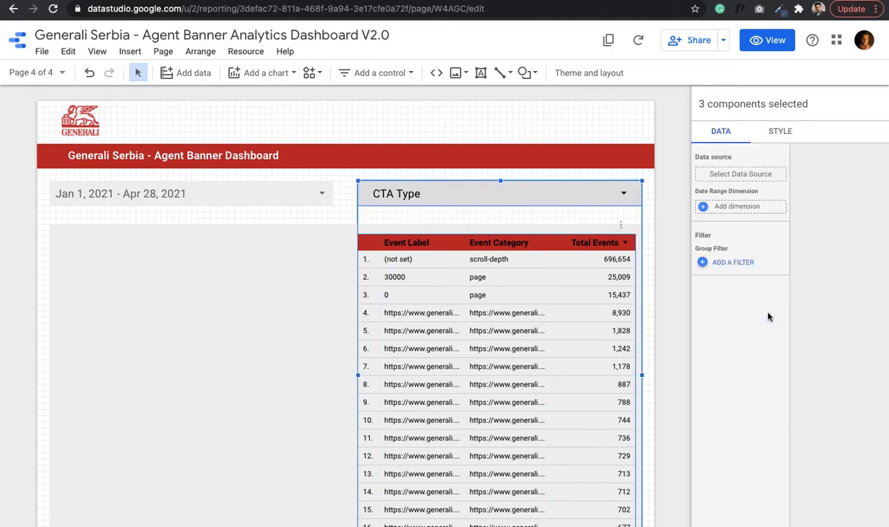
pyautogui.press('super+g')
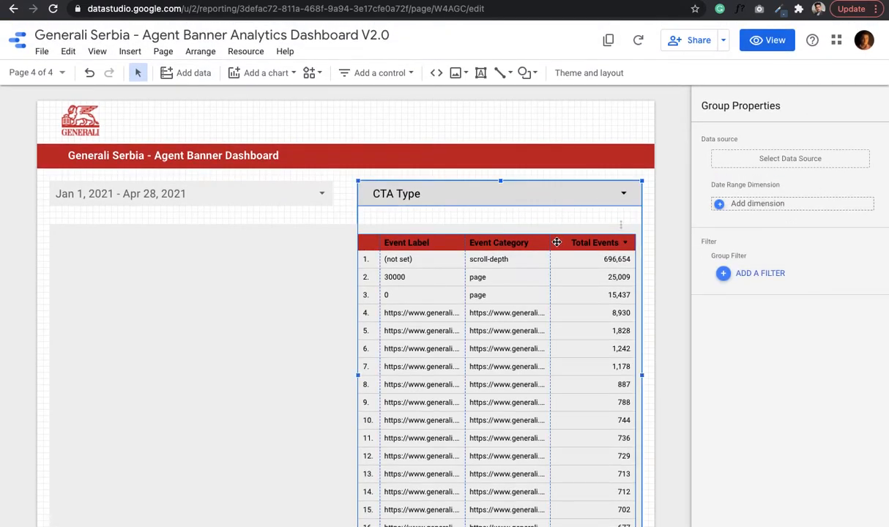
pyautogui.press('super+shift+g')
pyautogui.click(556, 243)
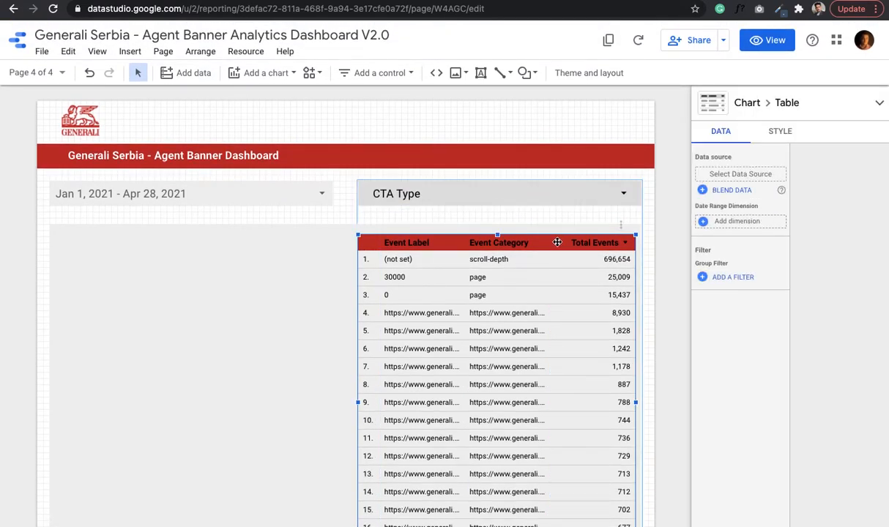
pyautogui.scroll(-2, 753, 480)
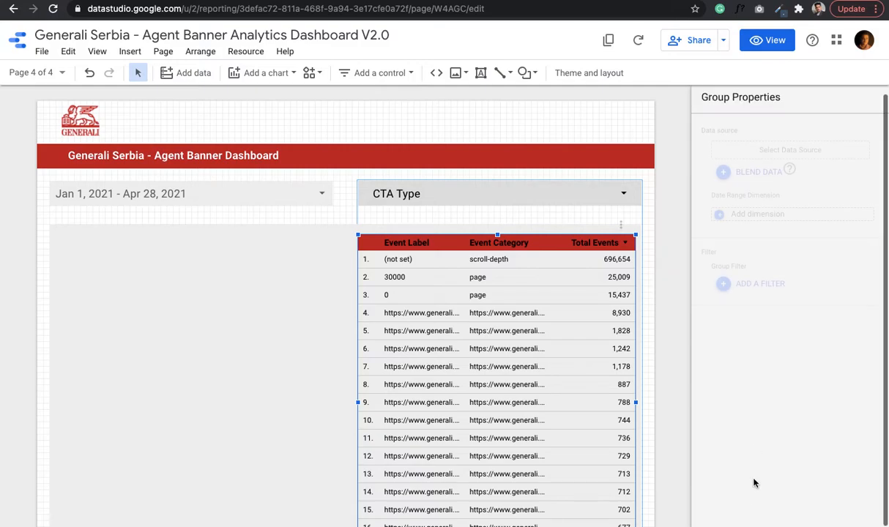
# Step: Apply the existing CTA filter to the events table below the CTA Type control
pyautogui.click(548, 243)
pyautogui.click(559, 246)
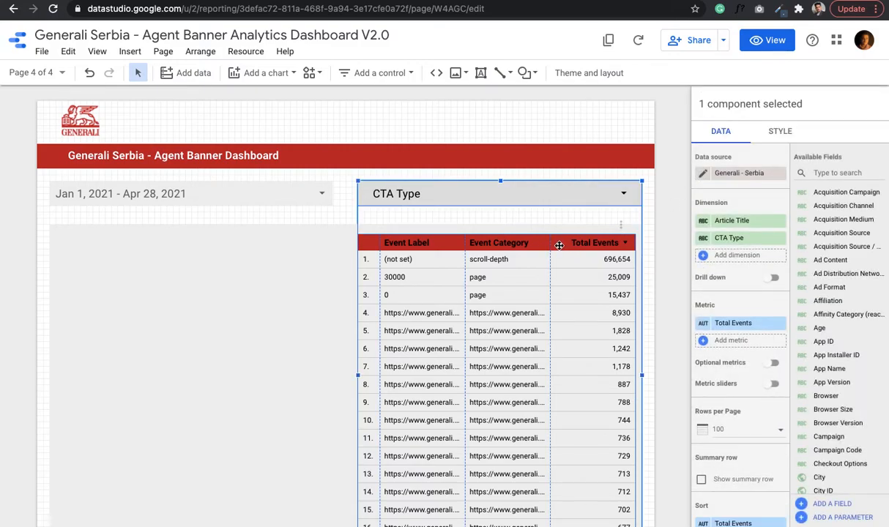
pyautogui.click(559, 246)
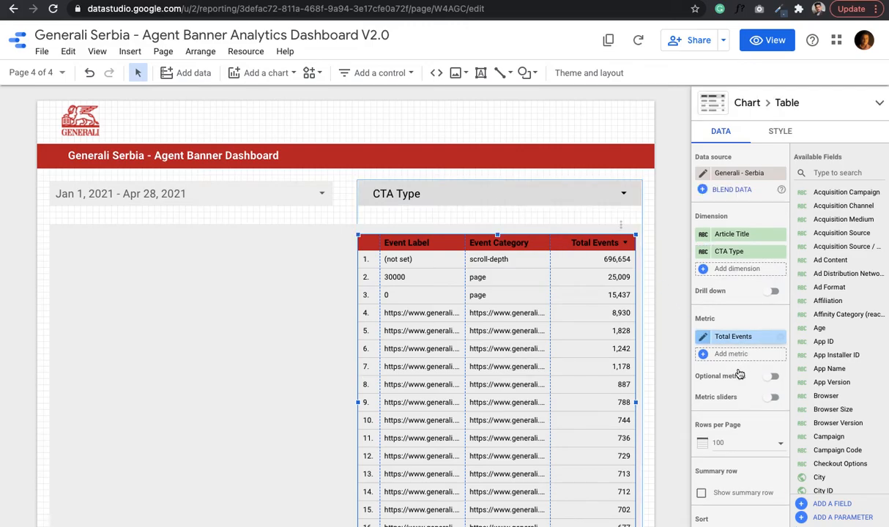
pyautogui.scroll(-4, 700, 349)
pyautogui.scroll(-4, 738, 447)
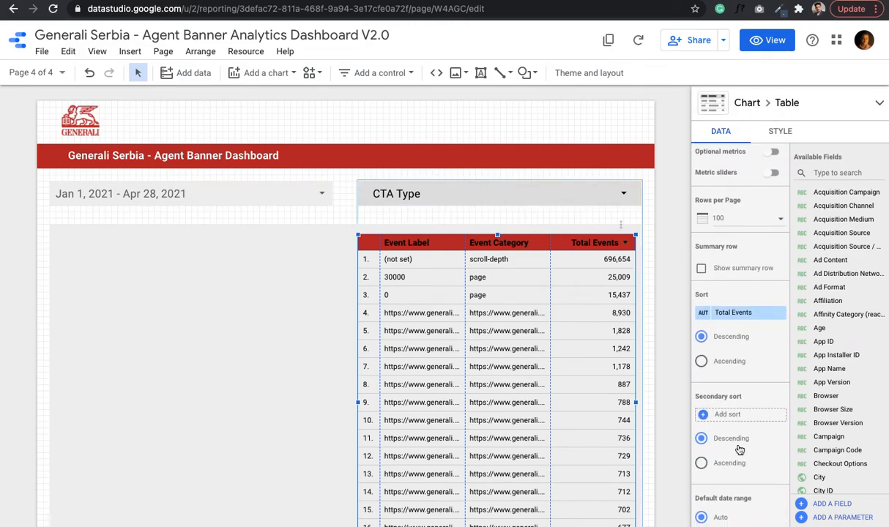
pyautogui.scroll(-2, 738, 449)
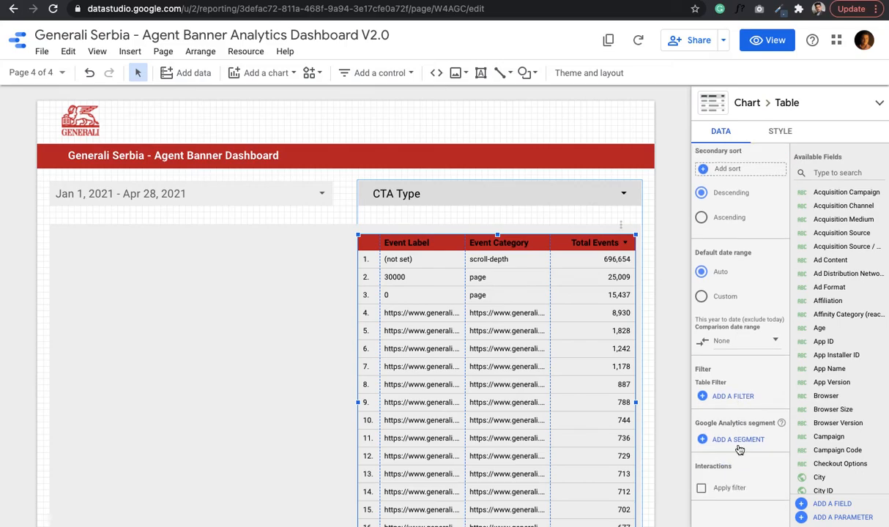
pyautogui.click(705, 397)
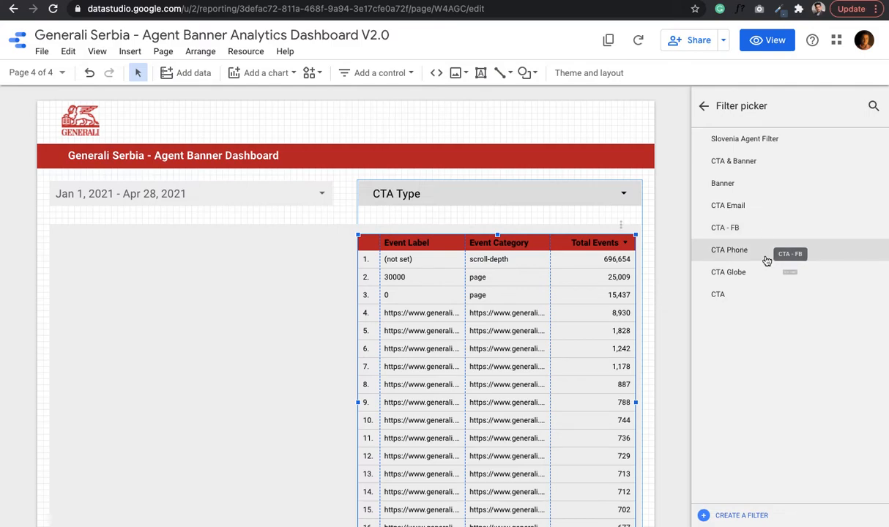
pyautogui.click(722, 299)
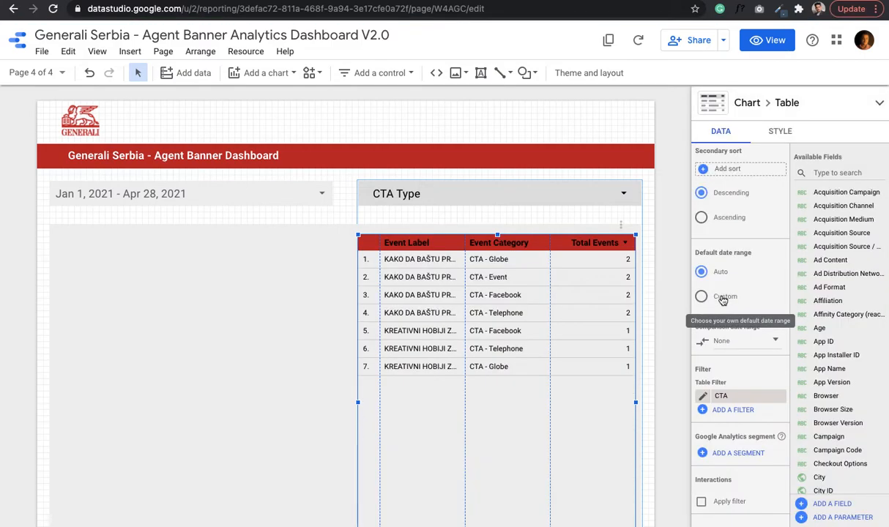
# Step: Apply the existing CTA filter to the CTA Type drop-down list
pyautogui.click(563, 183)
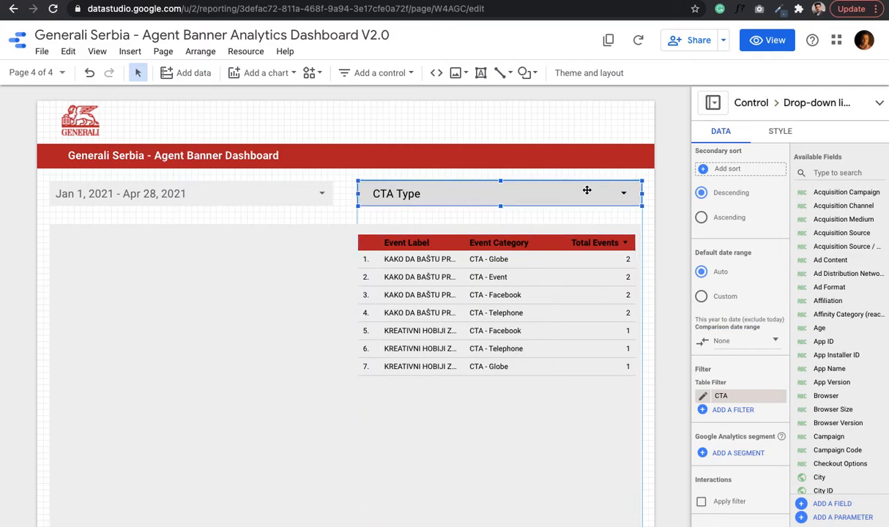
pyautogui.scroll(-5, 707, 328)
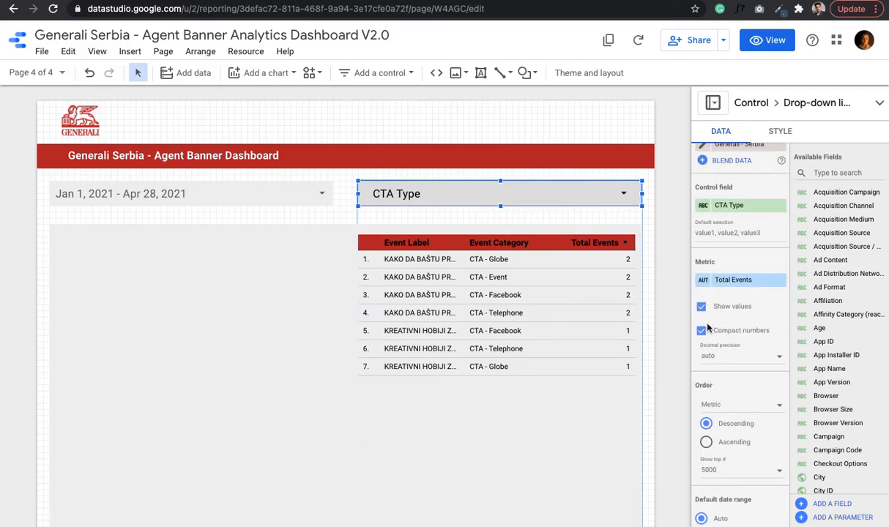
pyautogui.click(704, 280)
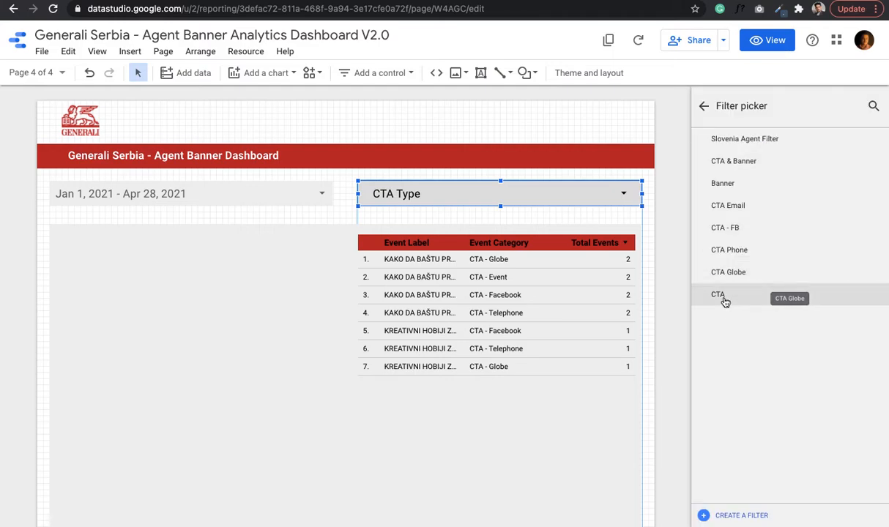
pyautogui.click(721, 297)
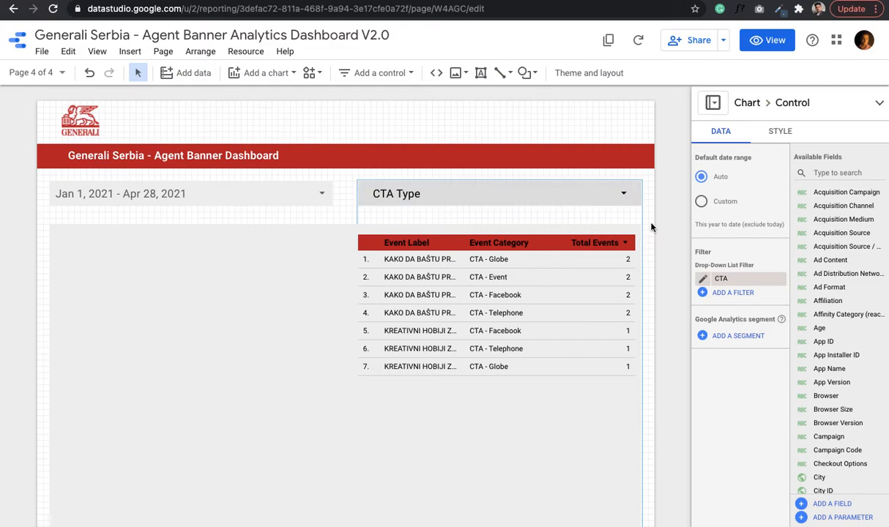
pyautogui.click(659, 325)
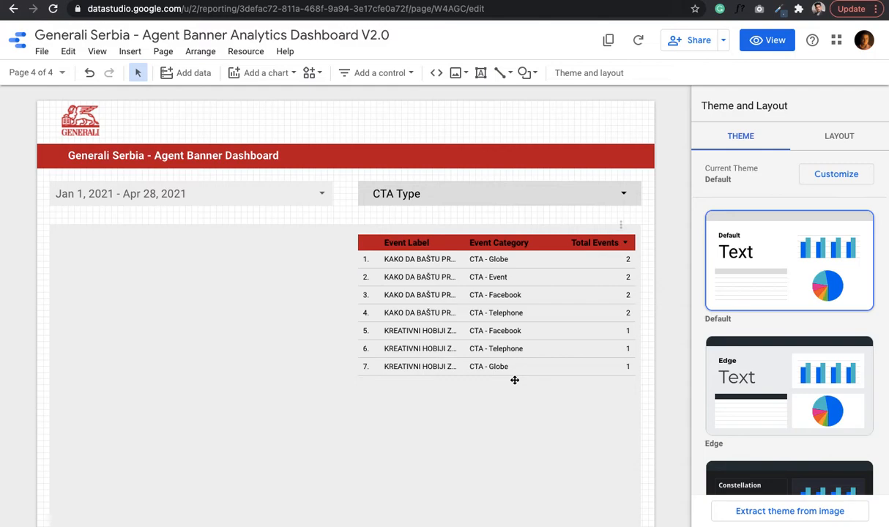
# Step: Widen the Event Label column of the events table grouped with the CTA Type control
pyautogui.click(549, 246)
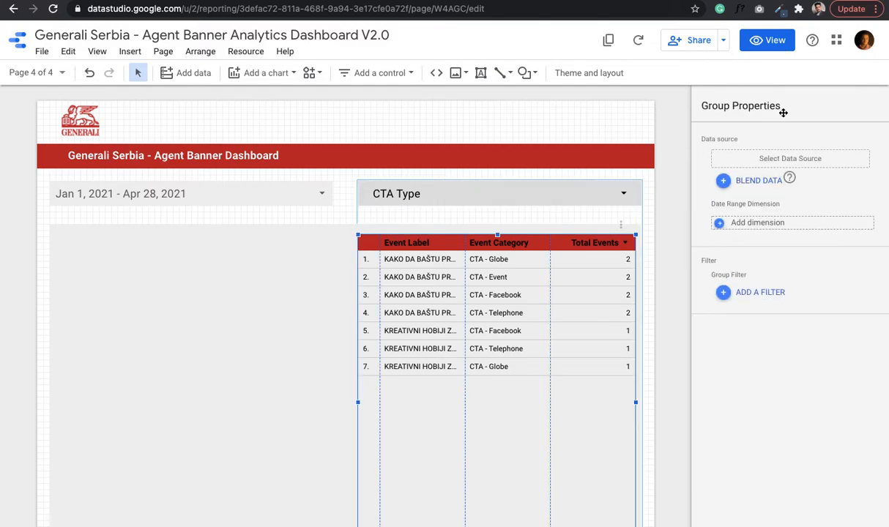
pyautogui.keyDown('shift'); pyautogui.click(529, 236); pyautogui.keyUp('shift')
pyautogui.keyDown('shift'); pyautogui.click(591, 190); pyautogui.keyUp('shift')
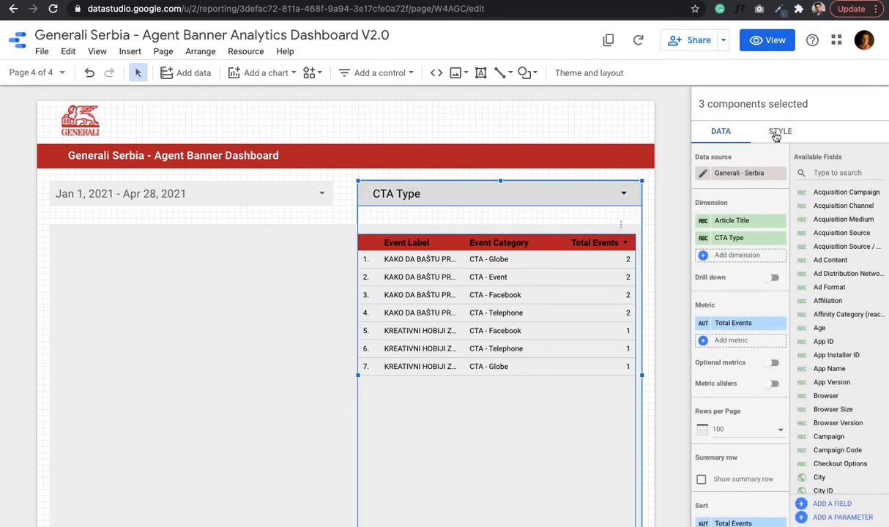
pyautogui.press('super+g')
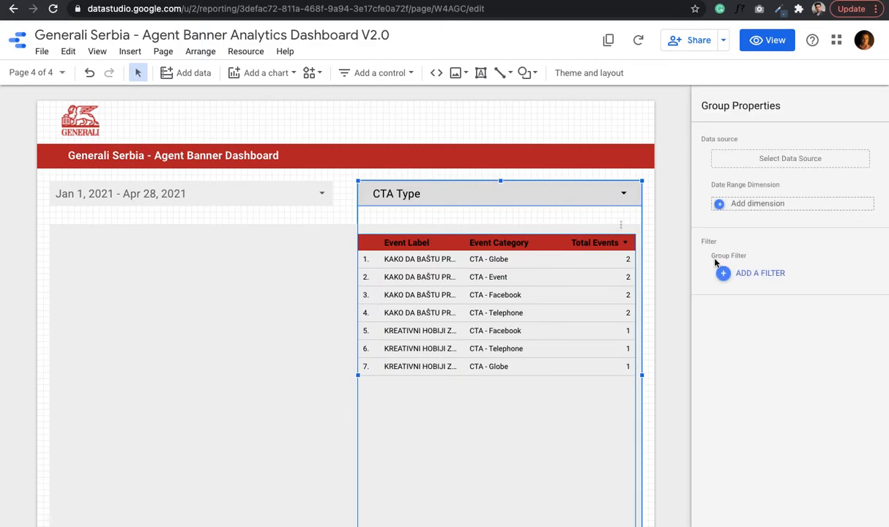
pyautogui.click(550, 245)
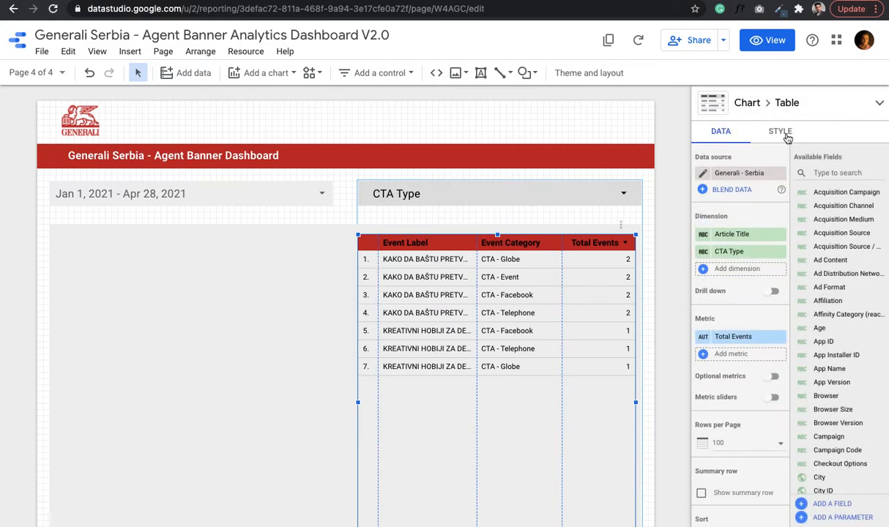
# Step: Set the events table's header font color to the theme's white
pyautogui.click(787, 138)
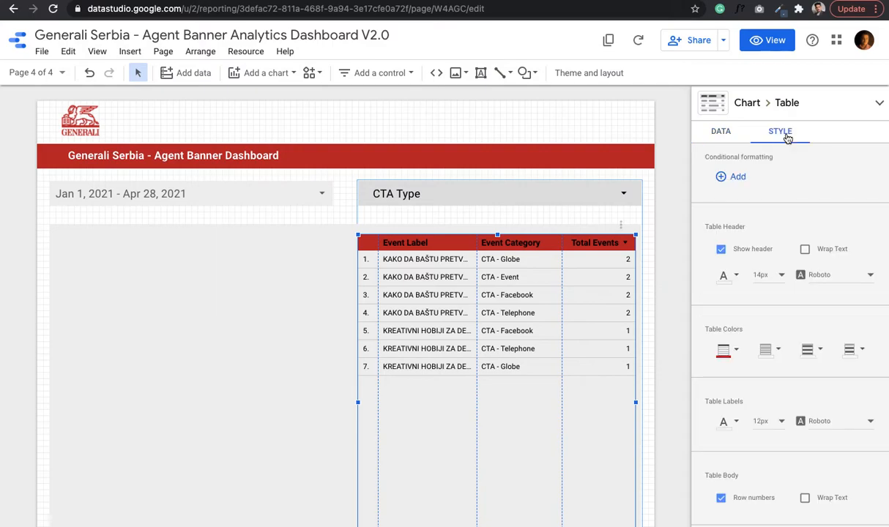
pyautogui.click(725, 275)
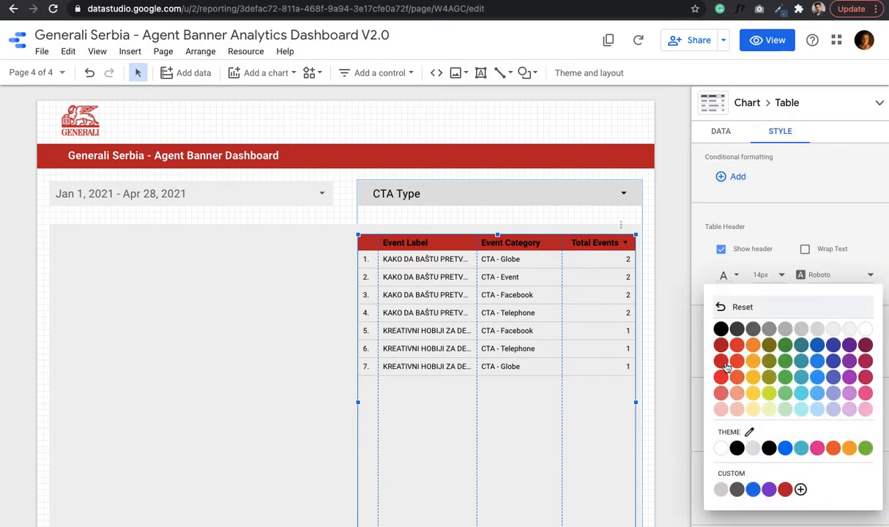
pyautogui.click(721, 453)
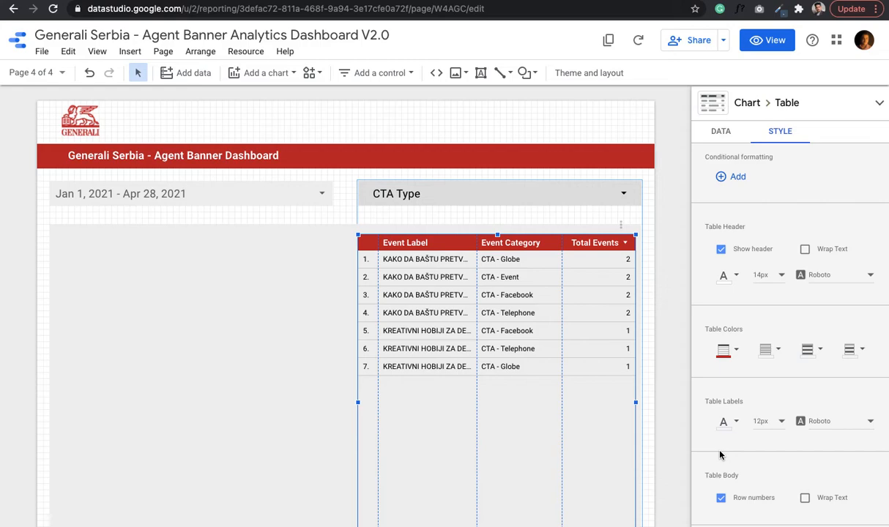
pyautogui.click(308, 304)
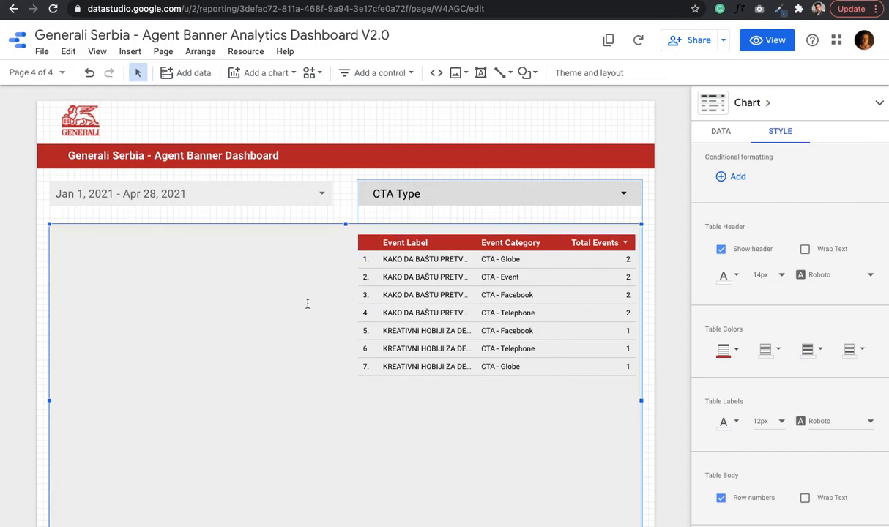
# Step: Copy the Banner Displayed table from the Slovenia page onto the empty half of the Serbia page's grey panel and nudge it left
pyautogui.click(616, 204)
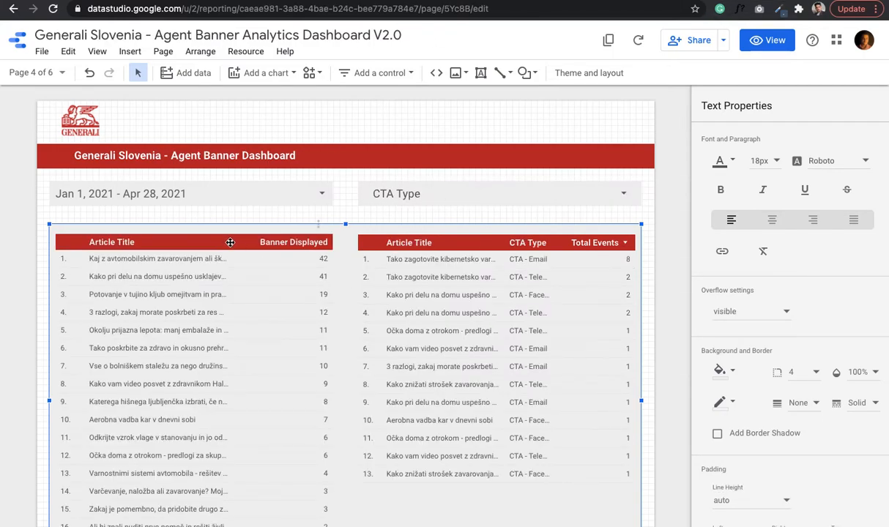
pyautogui.click(227, 240)
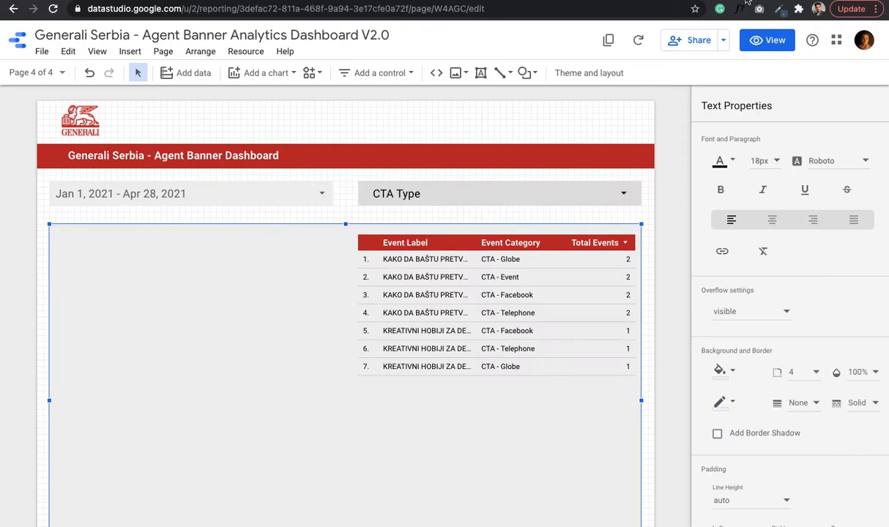
pyautogui.click(260, 342)
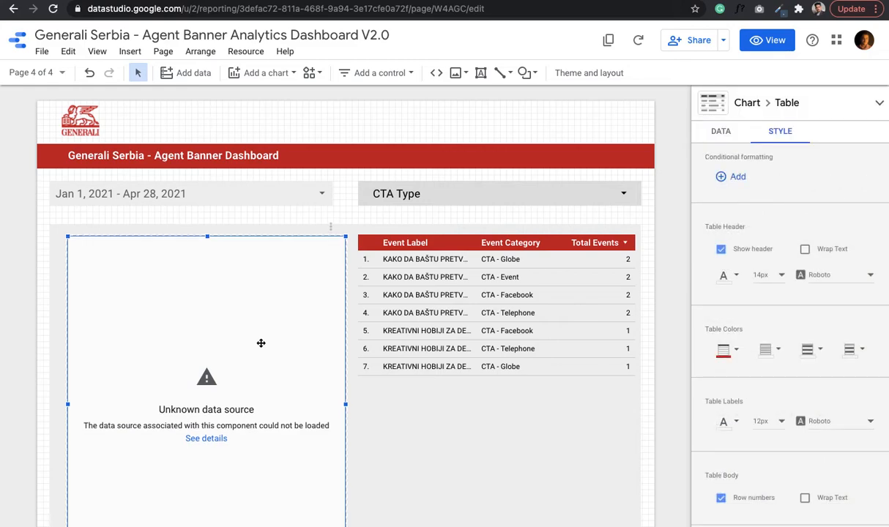
pyautogui.press('Left')
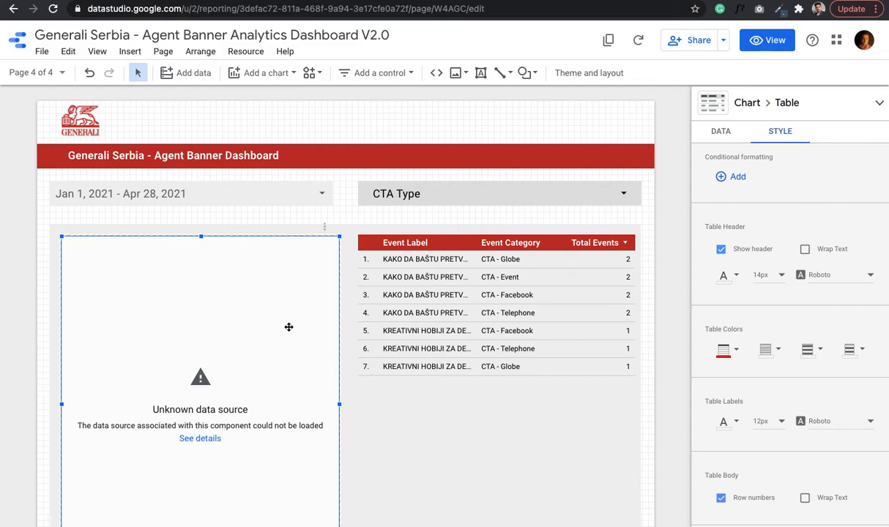
# Step: Set the pasted table's header font color to the theme's white and its table label font color to black
pyautogui.click(723, 421)
pyautogui.click(724, 344)
pyautogui.click(724, 278)
pyautogui.click(724, 446)
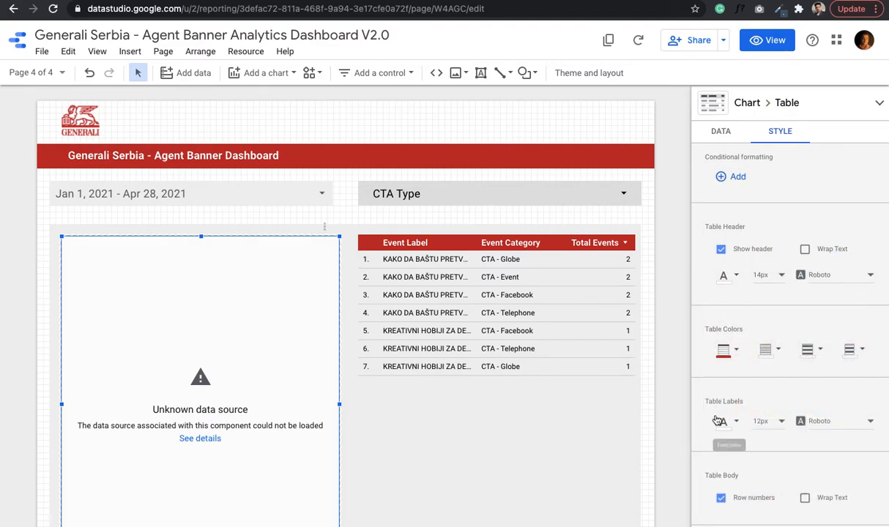
pyautogui.click(722, 431)
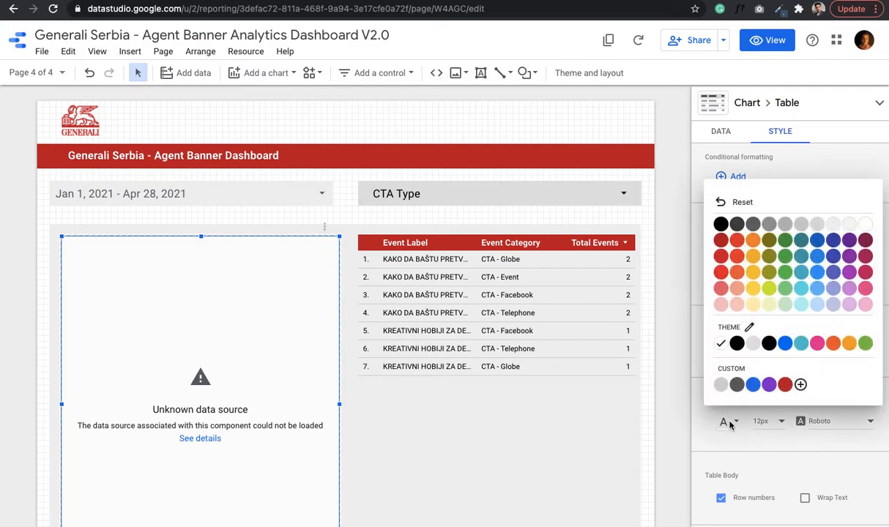
pyautogui.click(737, 350)
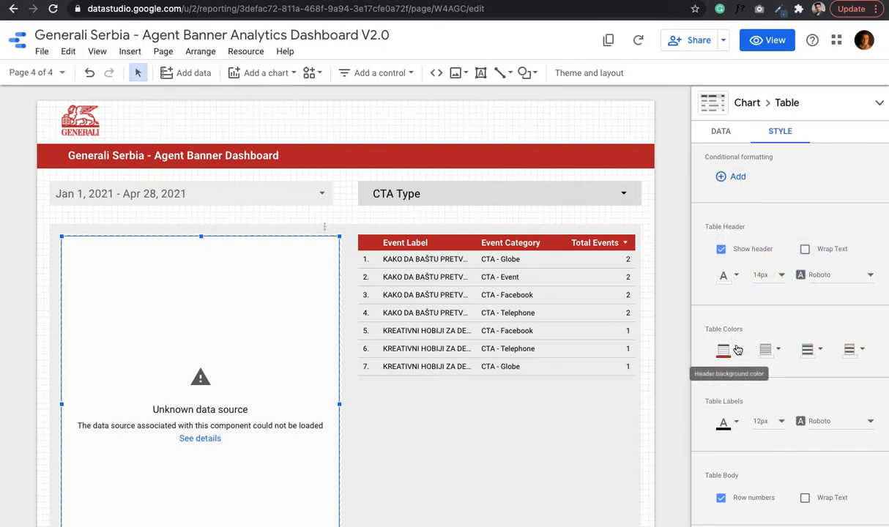
# Step: Replace the pasted table's unknown data source with Generali - Serbia and remove its Slovenia Agent Filter
pyautogui.click(724, 134)
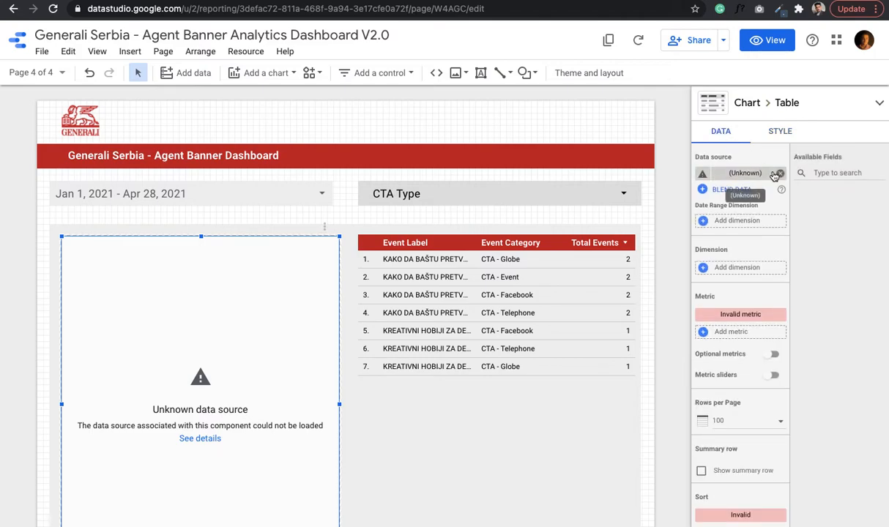
pyautogui.click(765, 175)
pyautogui.click(693, 215)
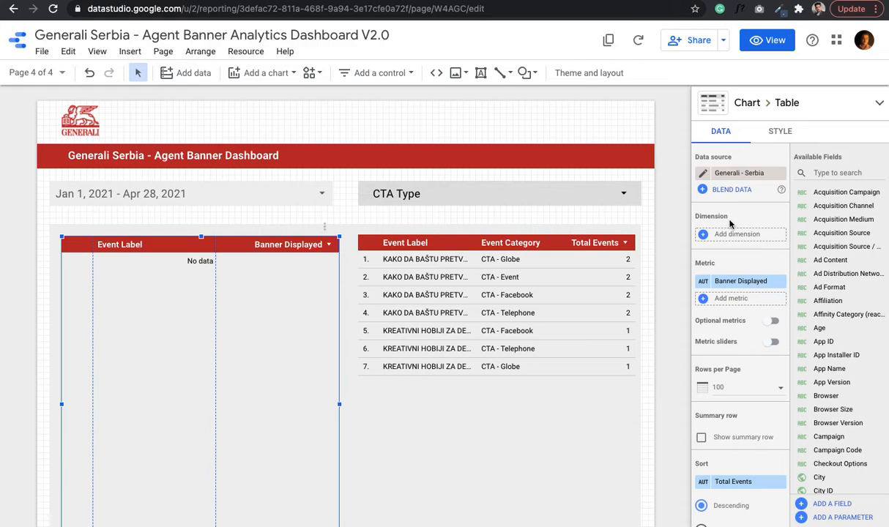
pyautogui.scroll(-10, 744, 333)
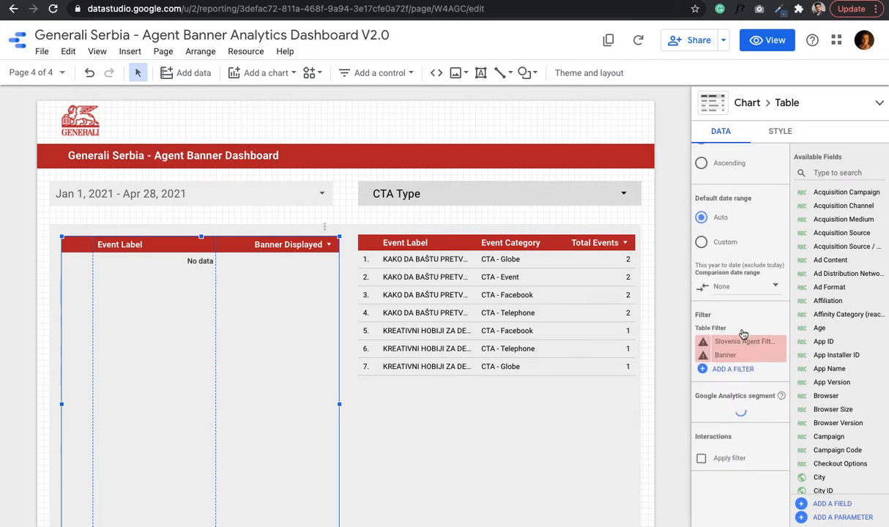
pyautogui.click(779, 276)
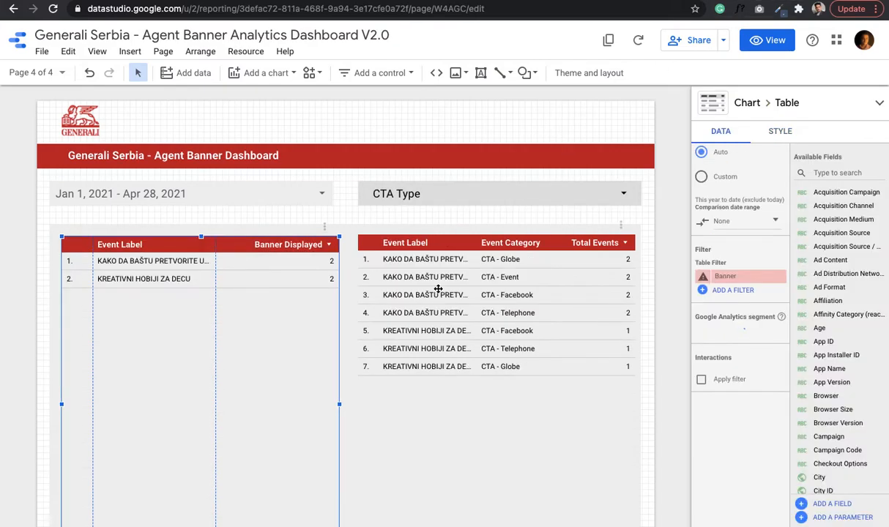
# Step: Move the Banner Displayed table up slightly to line its header up with the adjacent events table
pyautogui.scroll(-5, 437, 289)
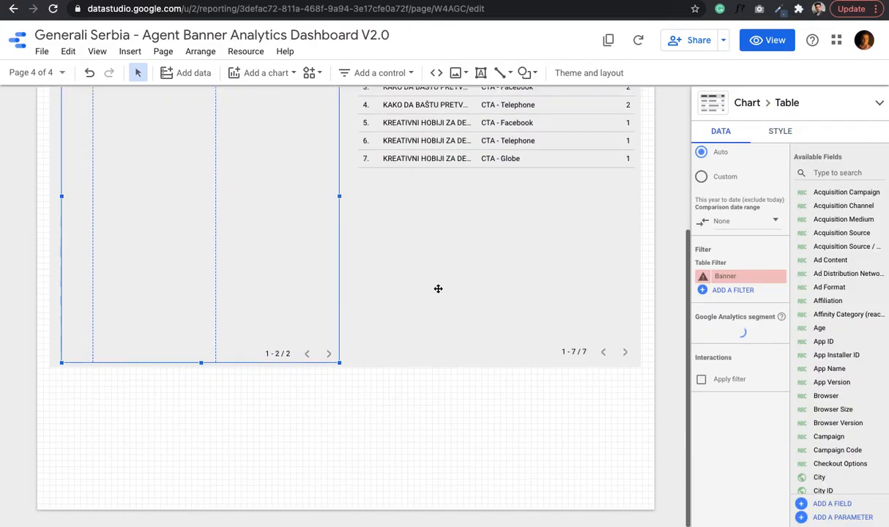
pyautogui.scroll(3, 438, 288)
pyautogui.scroll(1, 437, 289)
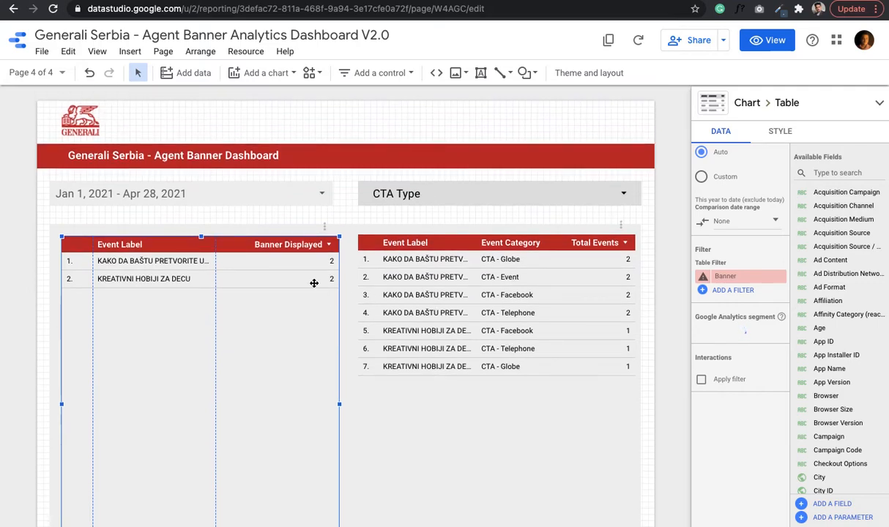
pyautogui.moveTo(238, 245)
pyautogui.mouseDown()
pyautogui.moveTo(238, 262)
pyautogui.moveTo(238, 221)
pyautogui.moveTo(235, 253)
pyautogui.moveTo(239, 242)
pyautogui.mouseUp()
pyautogui.click(341, 211)
pyautogui.scroll(-2, 328, 352)
pyautogui.scroll(-3, 329, 353)
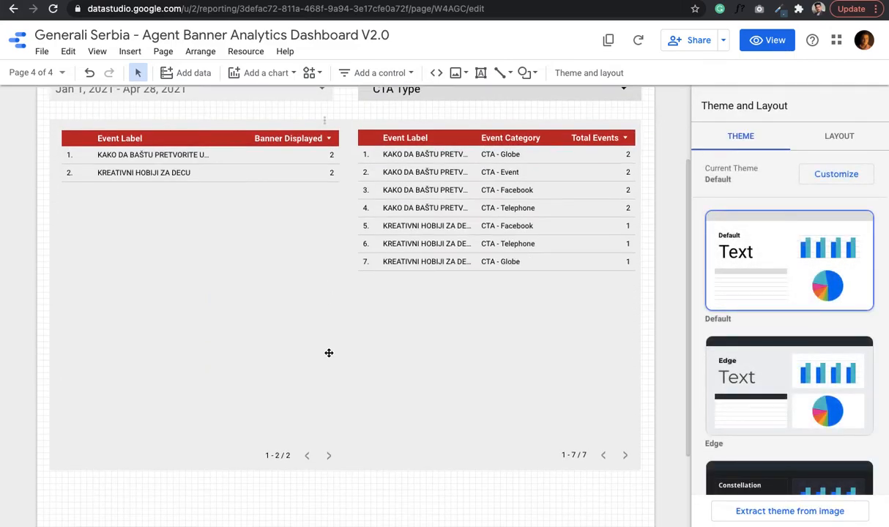
pyautogui.scroll(5, 328, 353)
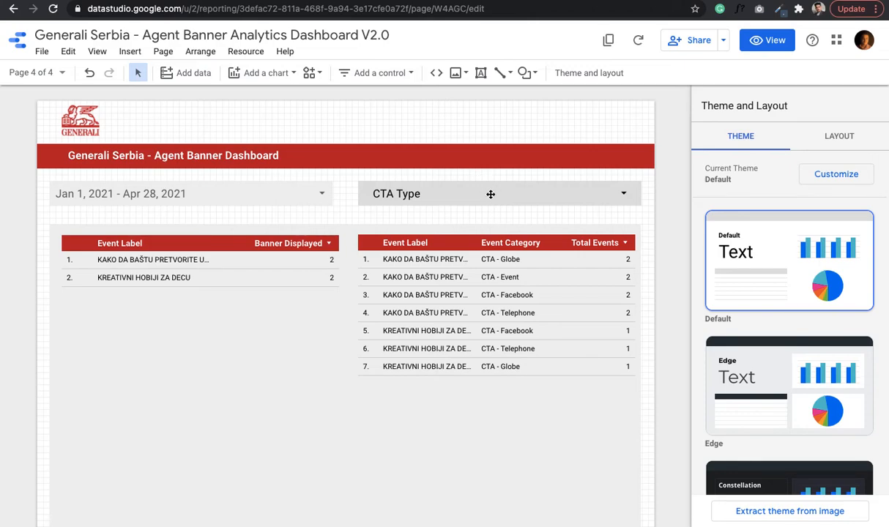
# Step: View the finished report's Summary page and inspect the choices in its Agent's Name and date range controls
pyautogui.click(779, 46)
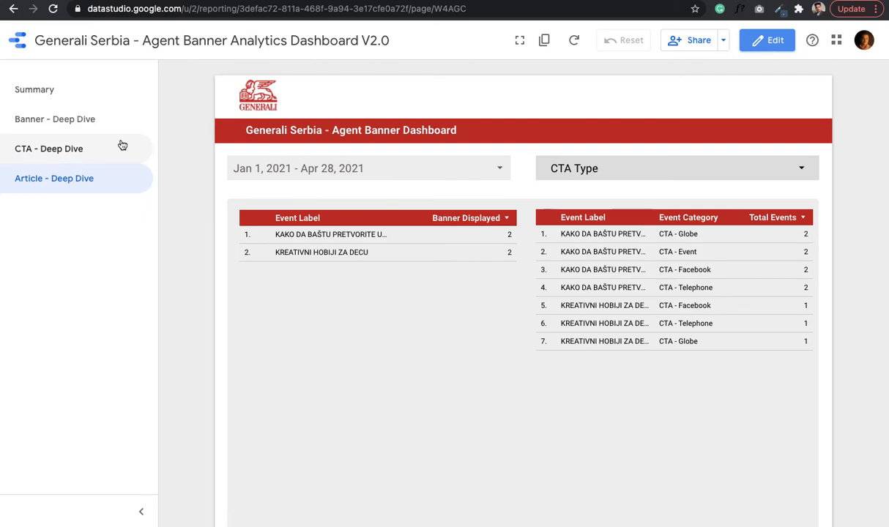
pyautogui.click(100, 92)
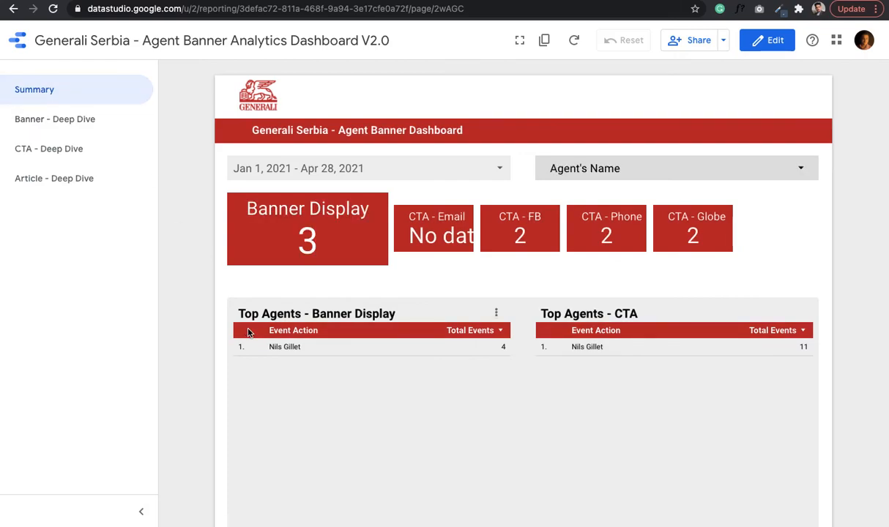
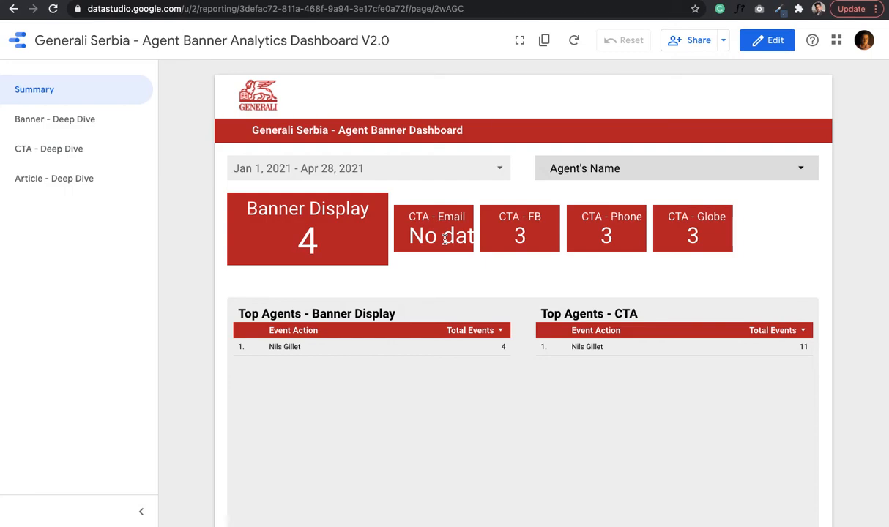
pyautogui.click(751, 171)
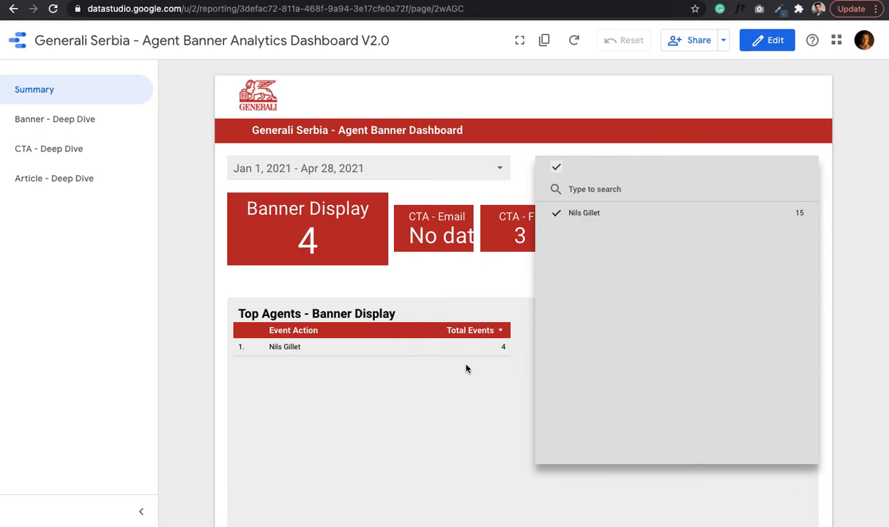
pyautogui.click(690, 107)
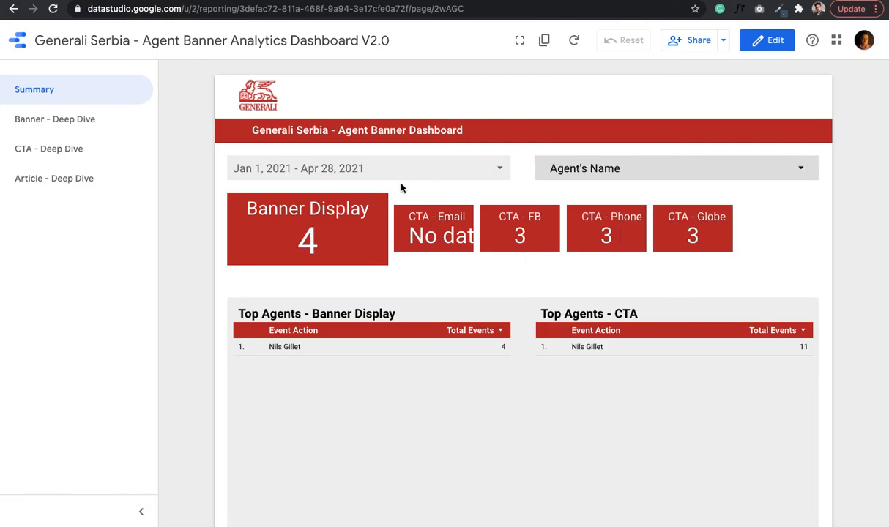
pyautogui.click(419, 170)
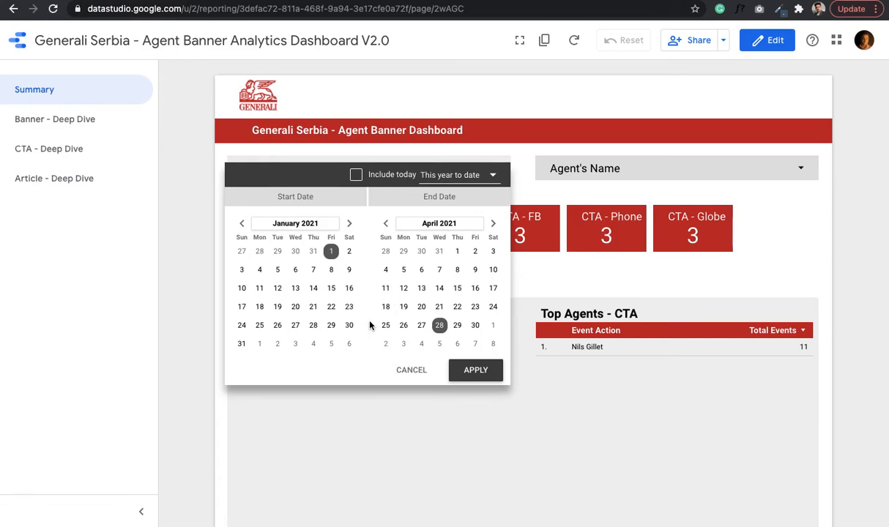
pyautogui.click(610, 115)
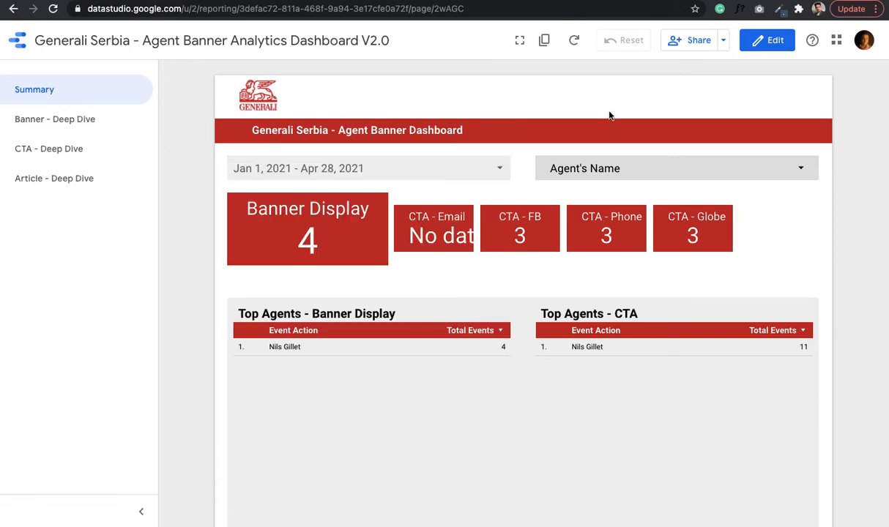
# Step: Review the Banner - Deep Dive page's table and the choices in its Agent's Name control
pyautogui.click(109, 119)
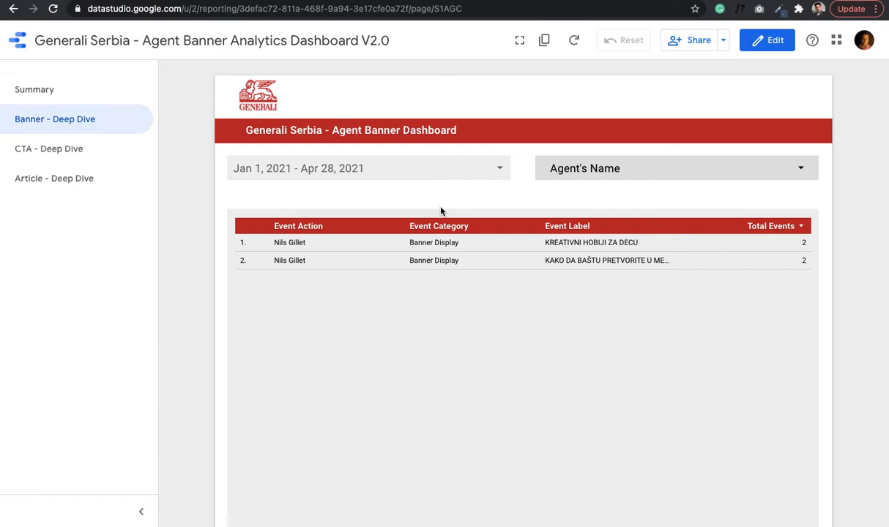
pyautogui.click(748, 171)
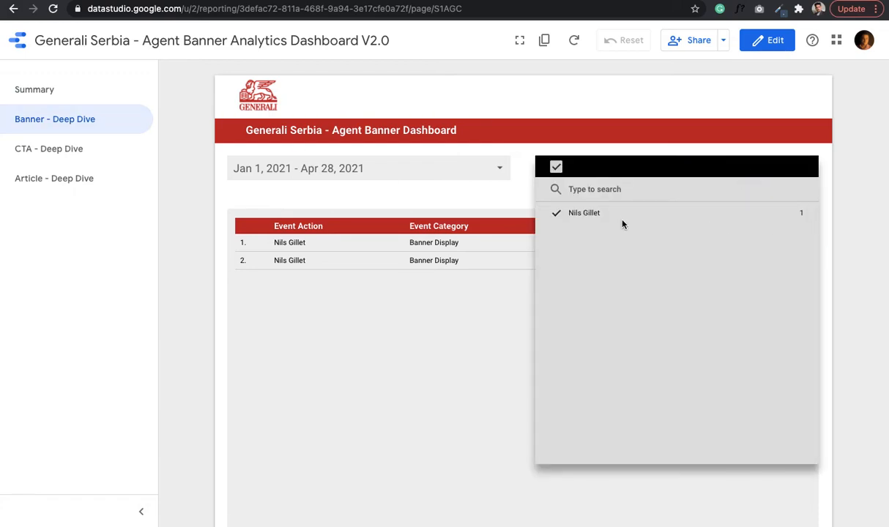
pyautogui.click(494, 207)
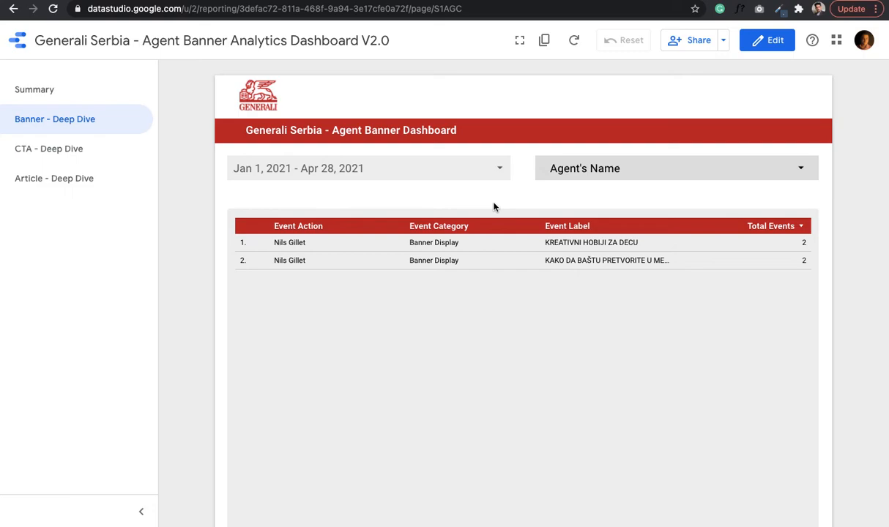
# Step: Test the Event Type control on the CTA - Deep Dive page with only CTA - Telephone, adding CTA - Facebook as well
pyautogui.click(128, 149)
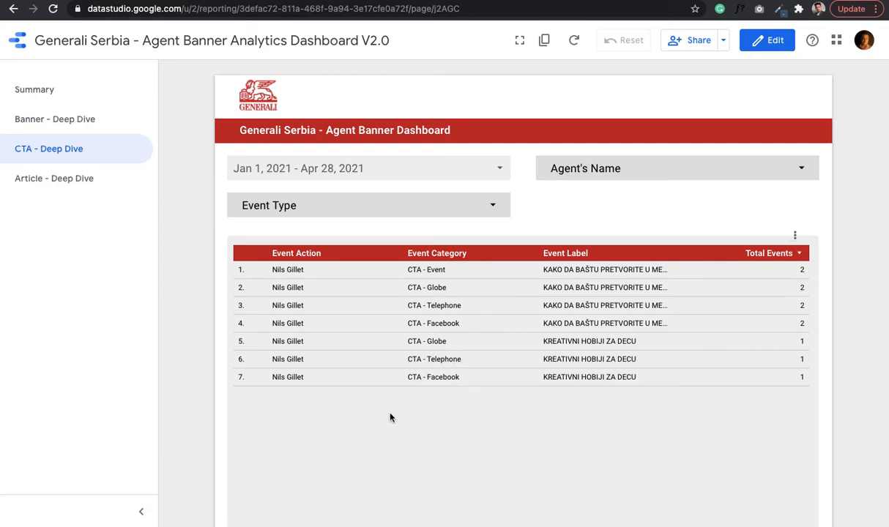
pyautogui.click(479, 205)
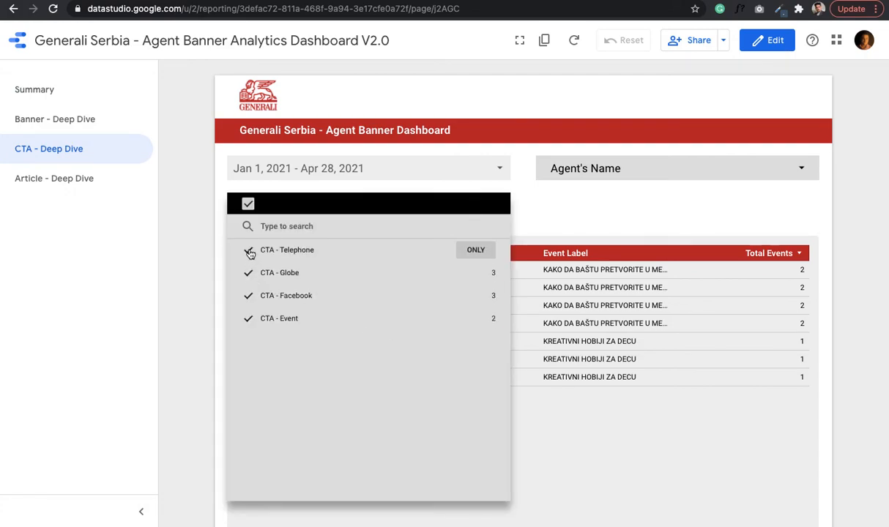
pyautogui.click(472, 254)
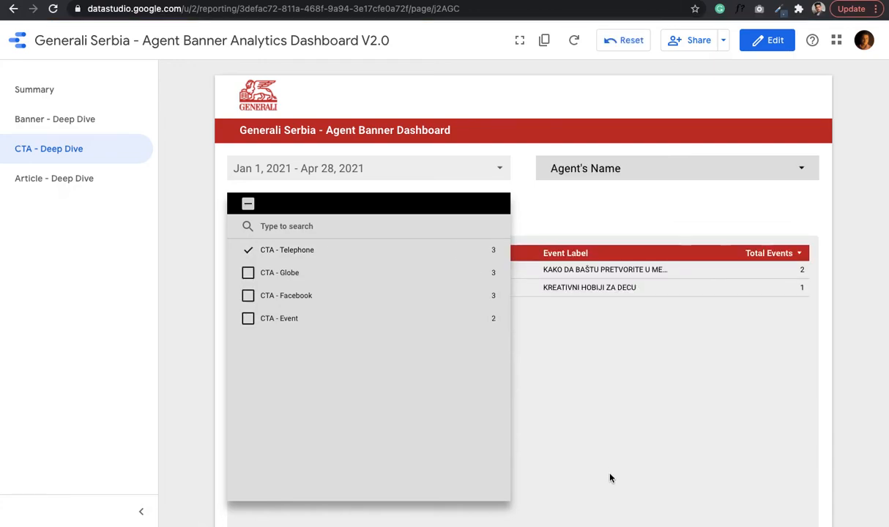
pyautogui.click(611, 477)
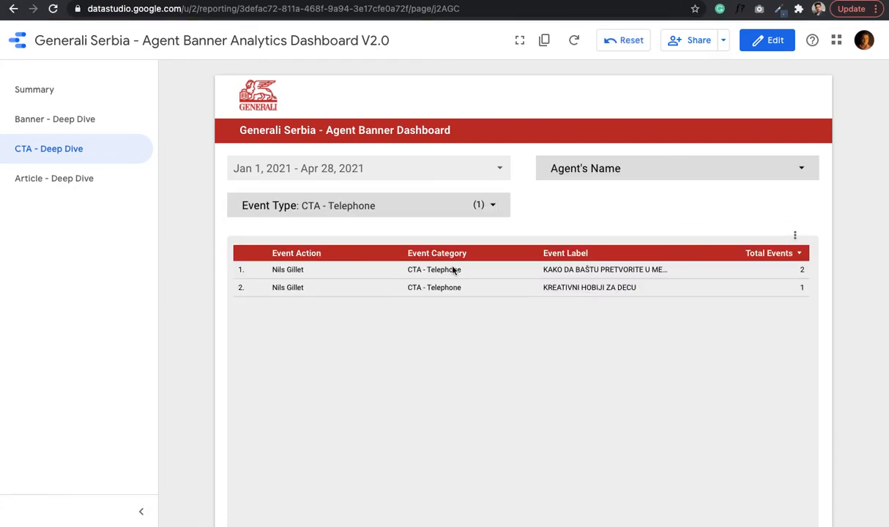
pyautogui.click(419, 205)
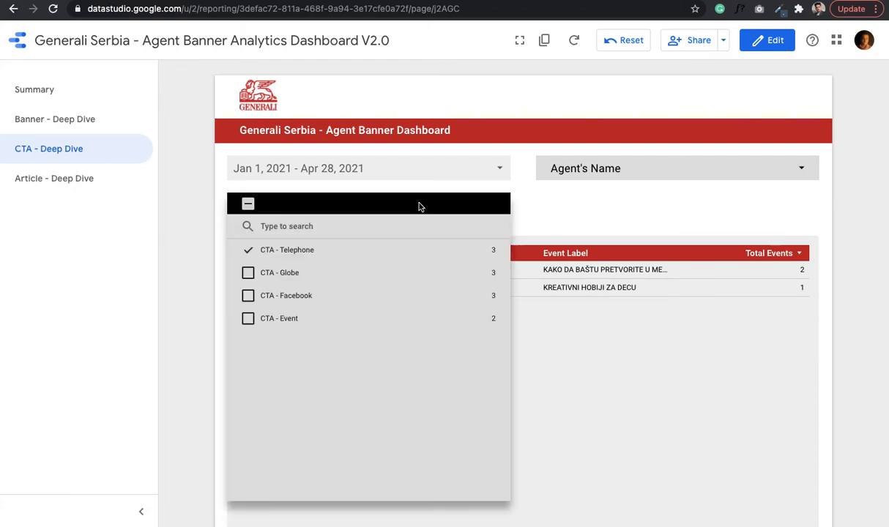
pyautogui.click(248, 295)
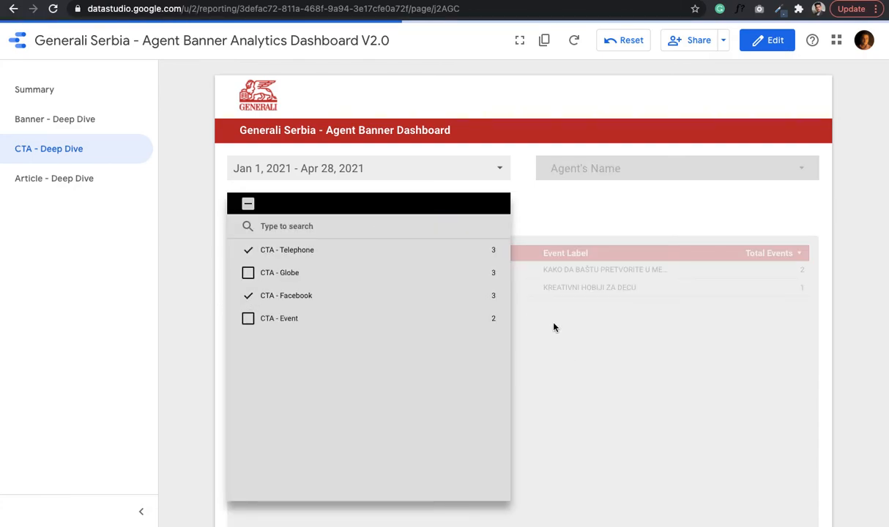
pyautogui.click(659, 419)
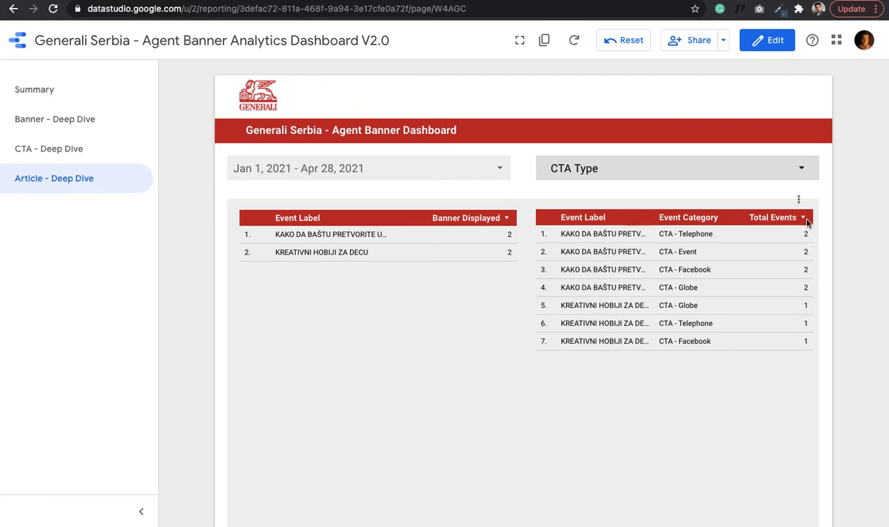
# Step: Check the CTA Type choices on the Article - Deep Dive page and compare its layout with the Slovenia report
pyautogui.click(673, 169)
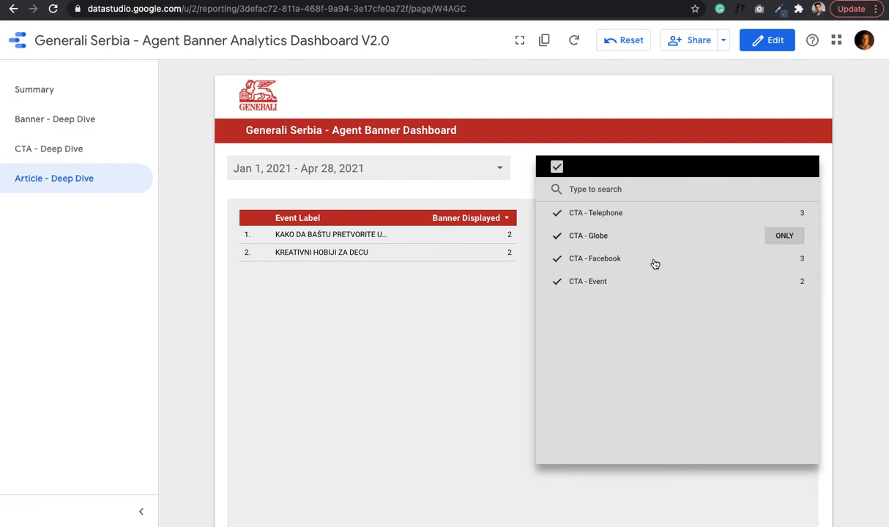
pyautogui.click(863, 374)
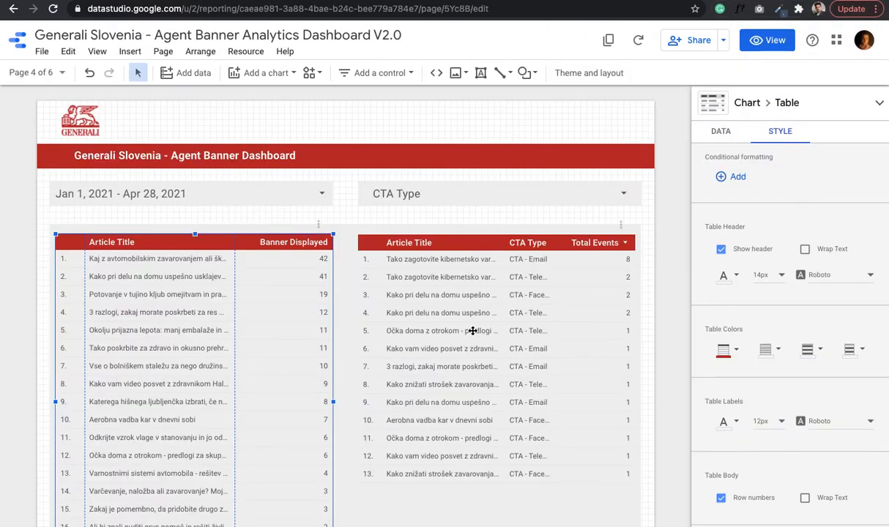
pyautogui.scroll(-3, 472, 330)
pyautogui.scroll(3, 472, 330)
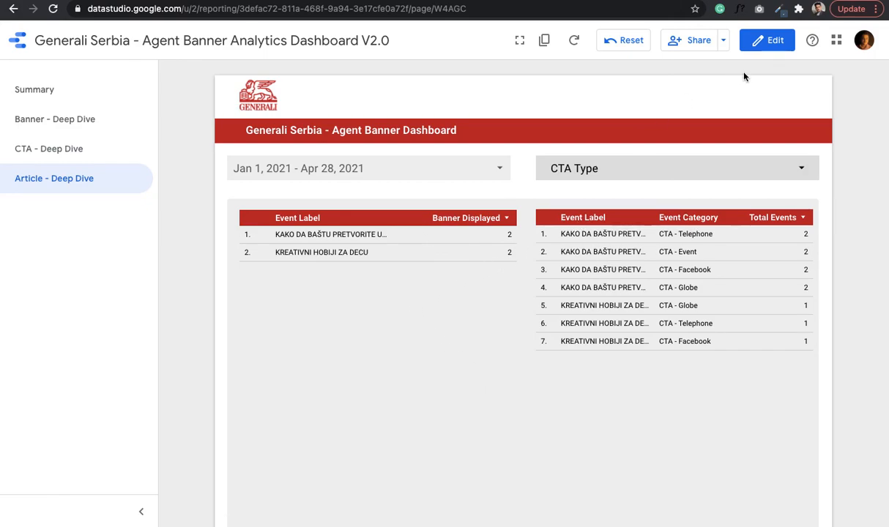
# Step: Return the Serbia report to editing and reposition the grey panel behind the two tables, centred across the page
pyautogui.click(761, 41)
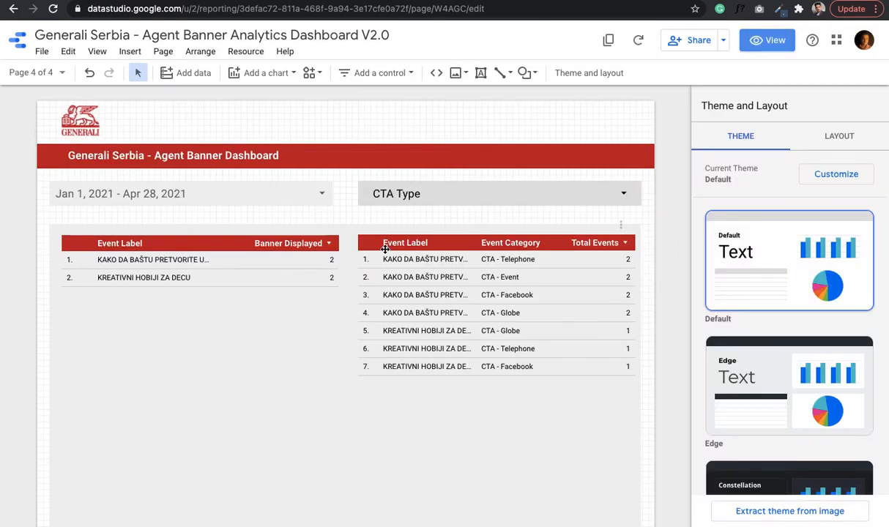
pyautogui.click(198, 243)
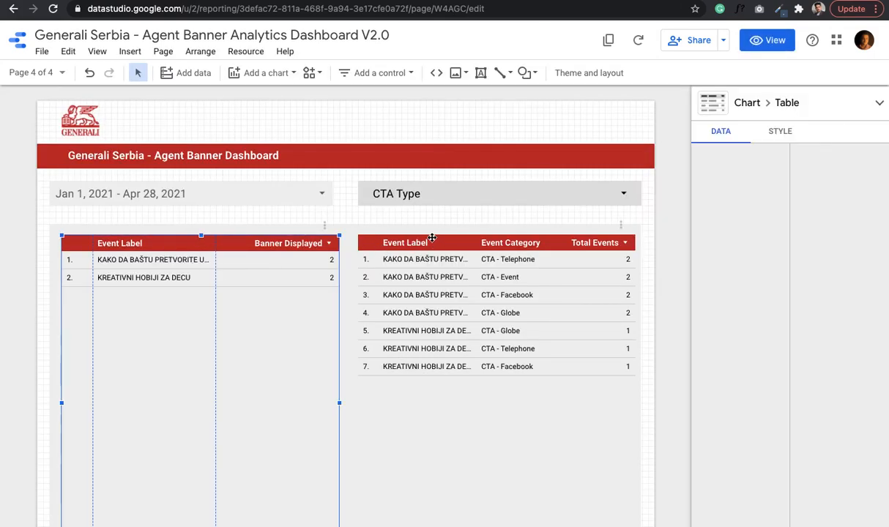
pyautogui.keyDown('shift'); pyautogui.click(454, 226); pyautogui.keyUp('shift')
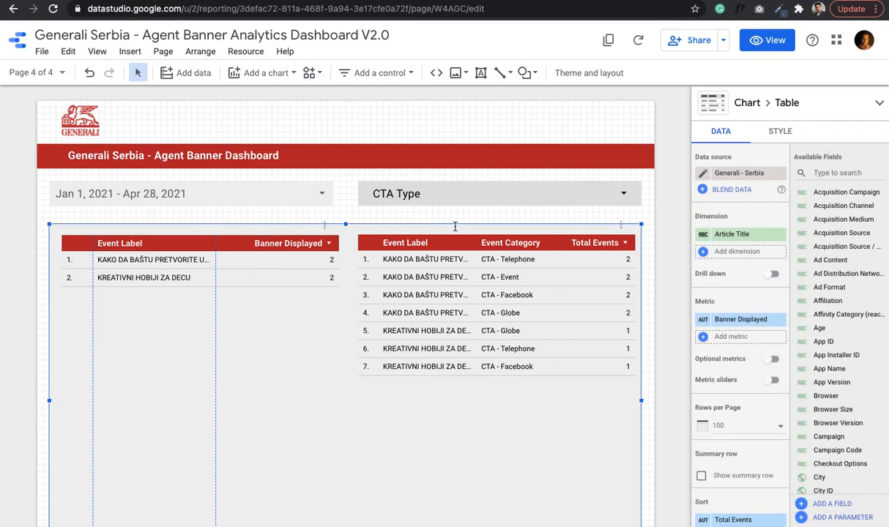
pyautogui.click(455, 227)
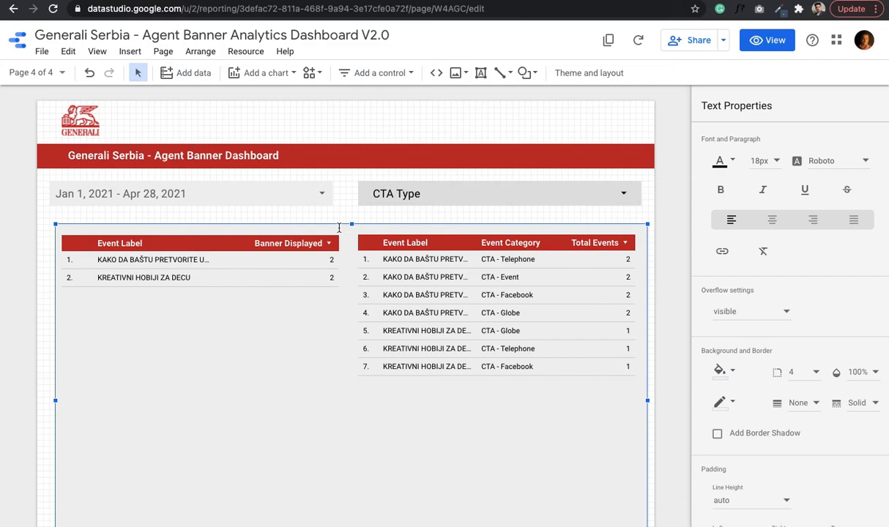
pyautogui.click(259, 419)
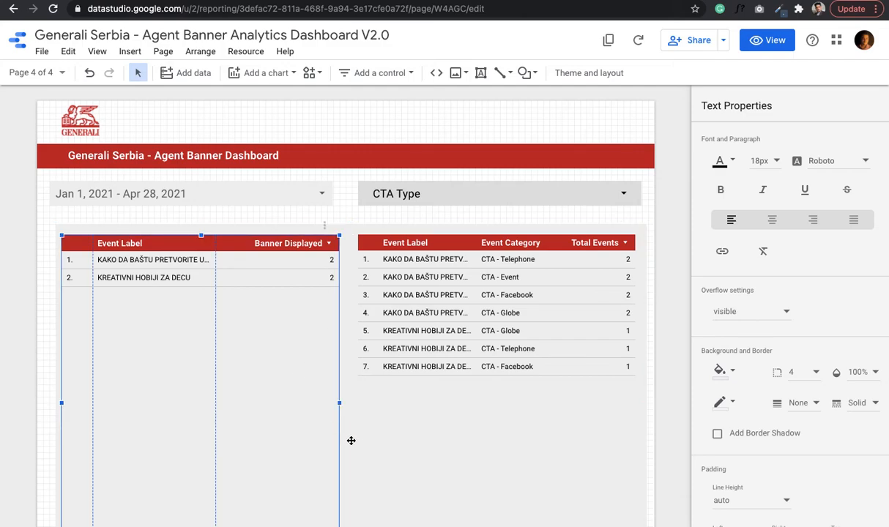
pyautogui.click(349, 444)
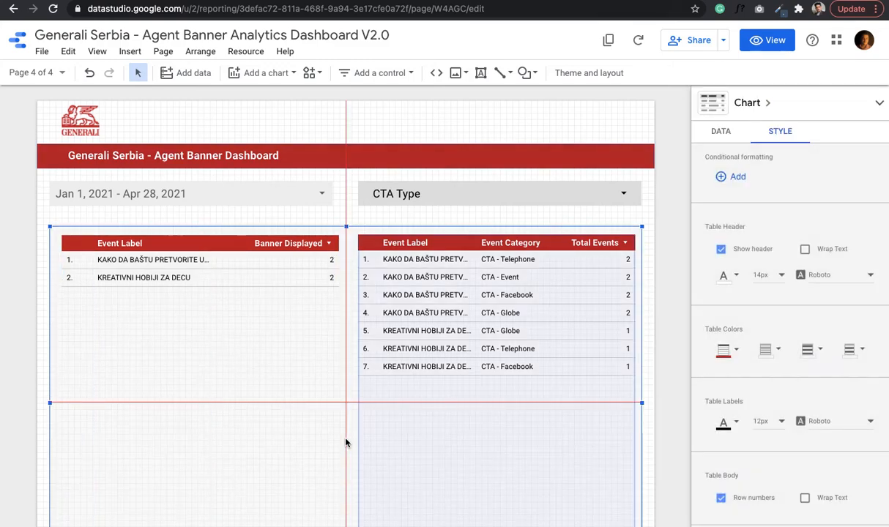
pyautogui.moveTo(346, 438); pyautogui.dragTo(345, 439)
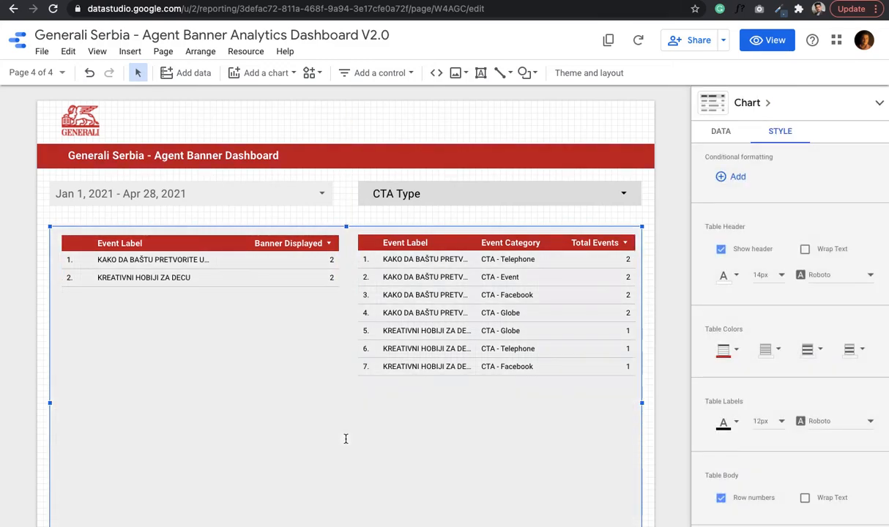
# Step: Nudge the Banner Displayed table one increment left and back, comparing its placement with the Slovenia page
pyautogui.click(336, 207)
pyautogui.click(227, 248)
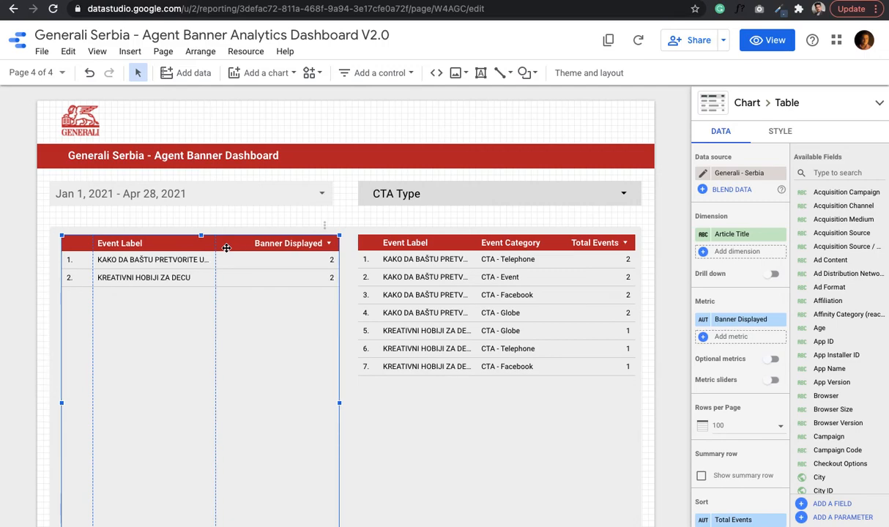
pyautogui.press('Left')
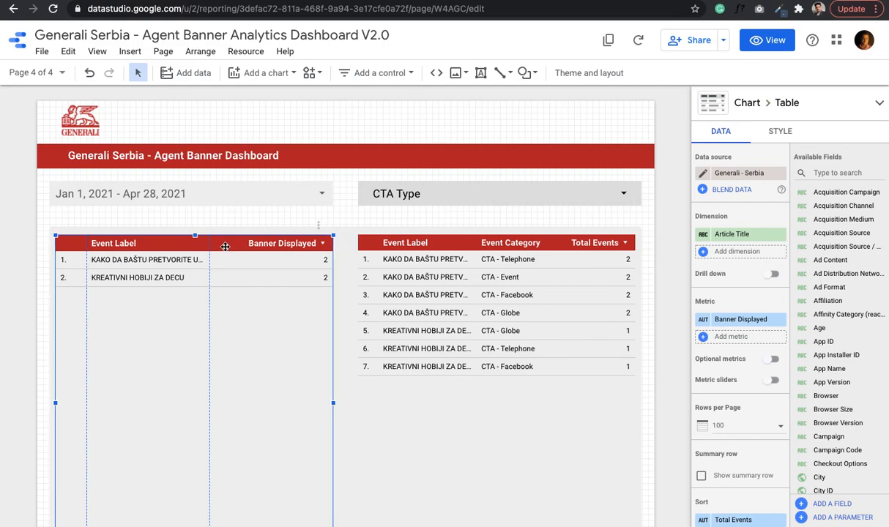
pyautogui.press('Right')
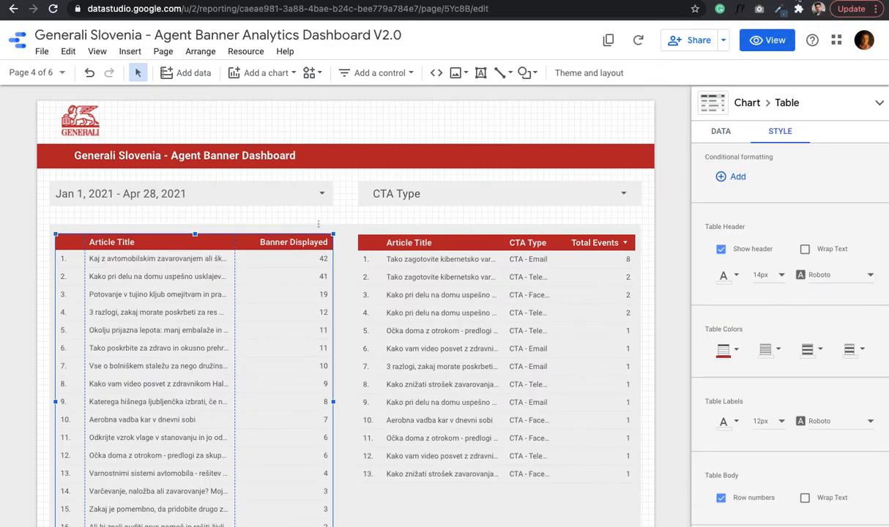
pyautogui.click(732, 1)
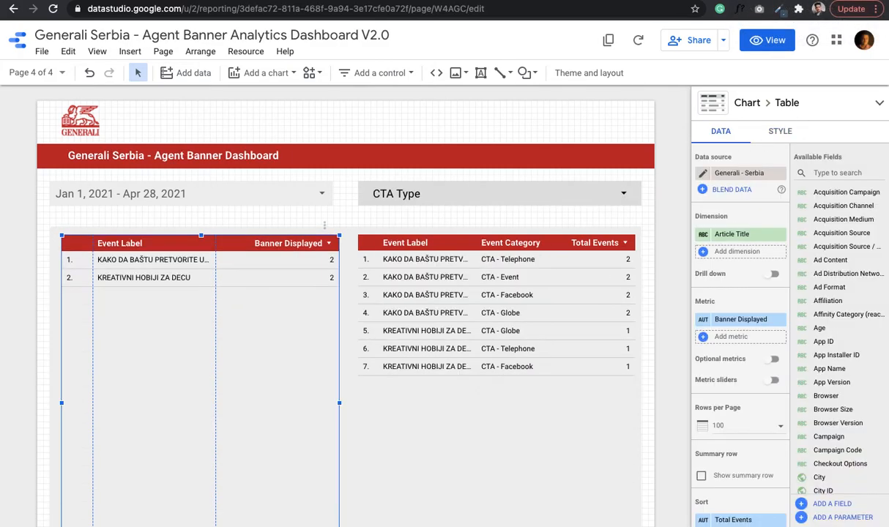
# Step: Nudge the Banner Displayed table one increment left, and the grouped CTA Type control and Total Events table one increment right and back
pyautogui.press('Left')
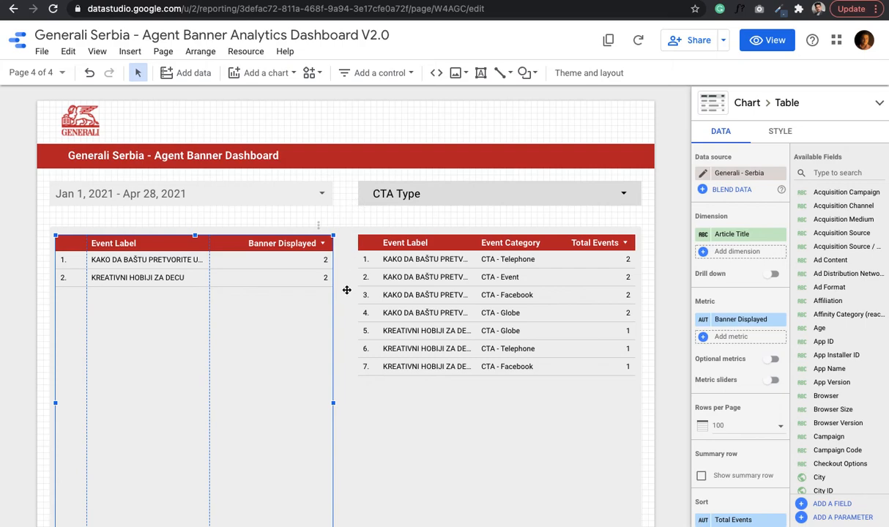
pyautogui.click(521, 193)
pyautogui.hotkey('ctrl', 'g')
pyautogui.press('Right')
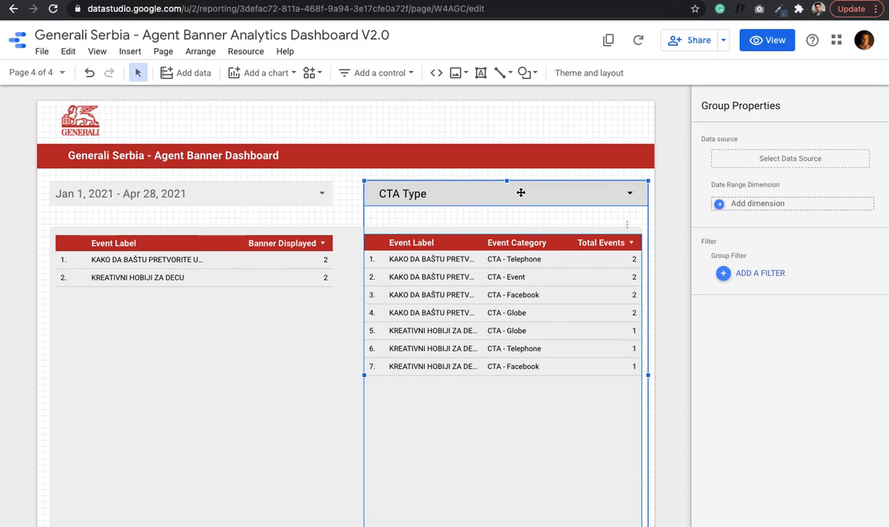
pyautogui.press('Left')
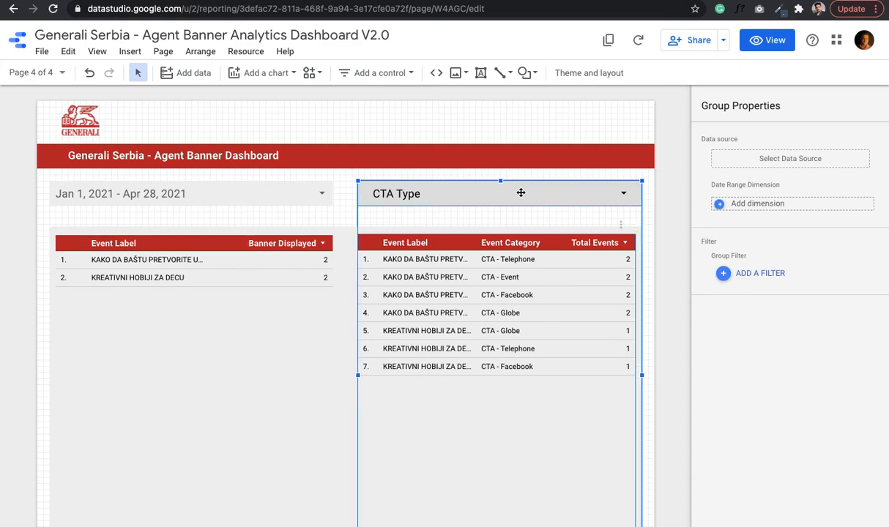
pyautogui.click(340, 196)
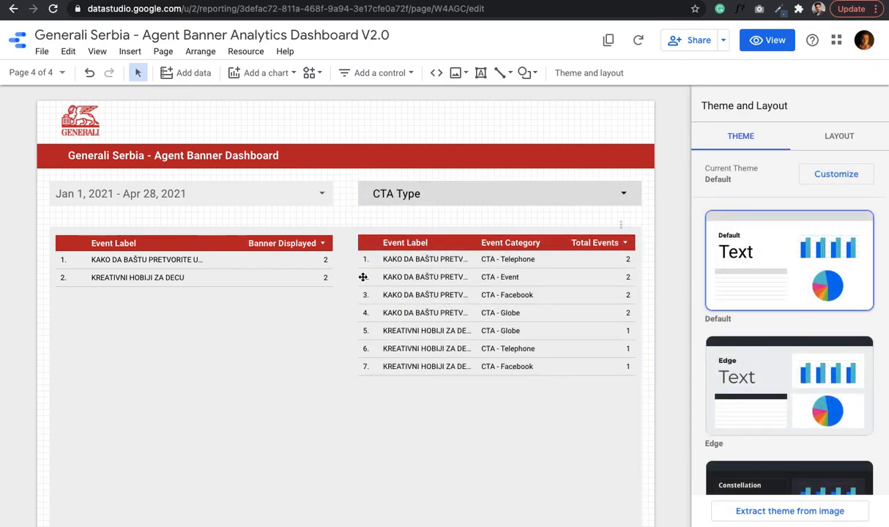
# Step: Review the full Article - Deep Dive layout, switch the report to view mode and return to the Summary page
pyautogui.scroll(-3, 407, 349)
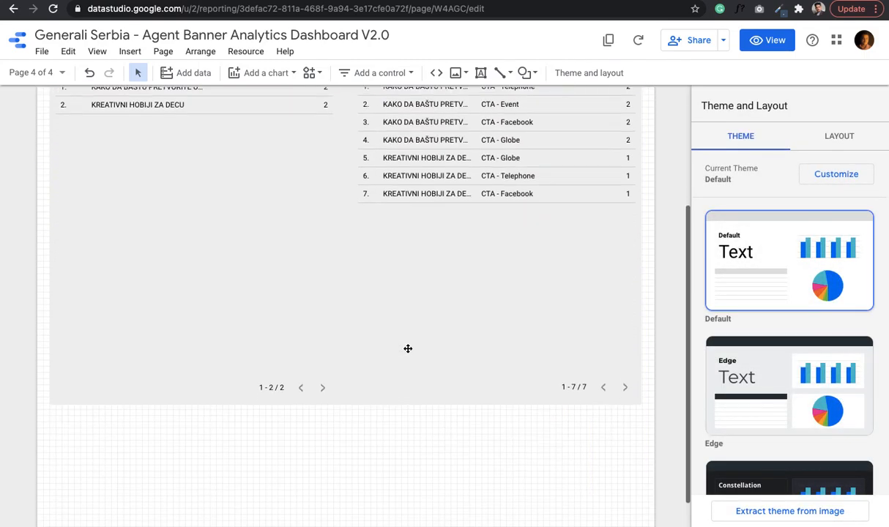
pyautogui.scroll(3, 408, 349)
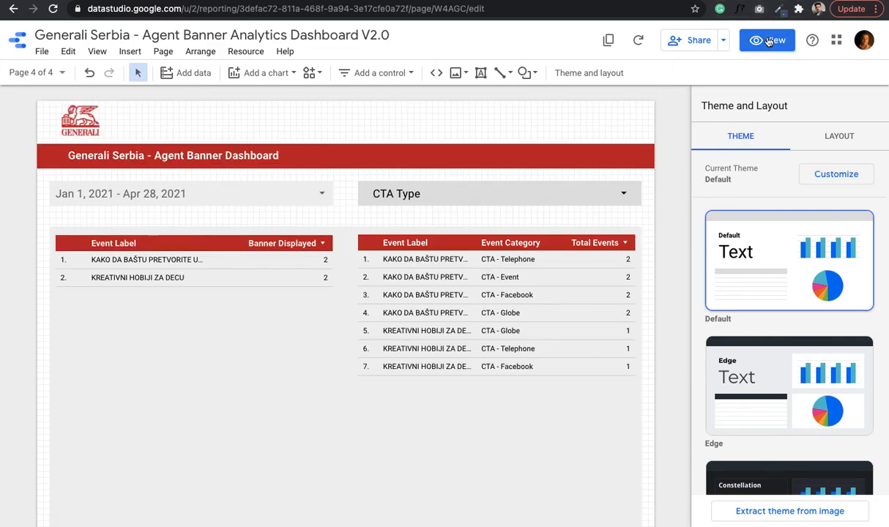
pyautogui.click(768, 41)
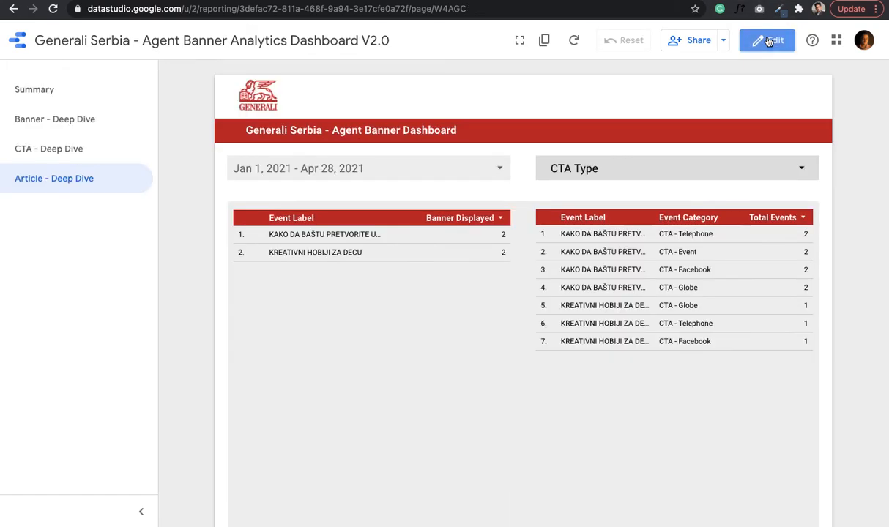
pyautogui.click(120, 79)
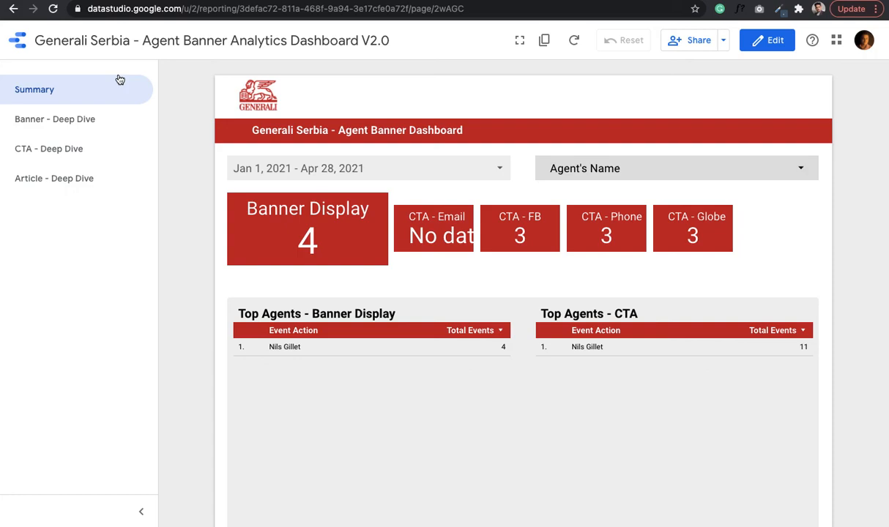
# Step: Check the report's current access in the sharing settings and add the first two colleagues as recipients
pyautogui.click(692, 40)
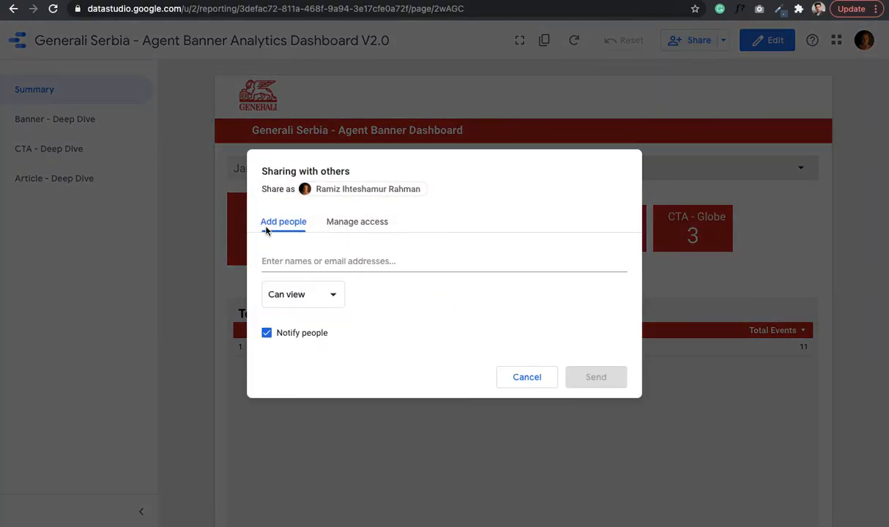
pyautogui.click(359, 224)
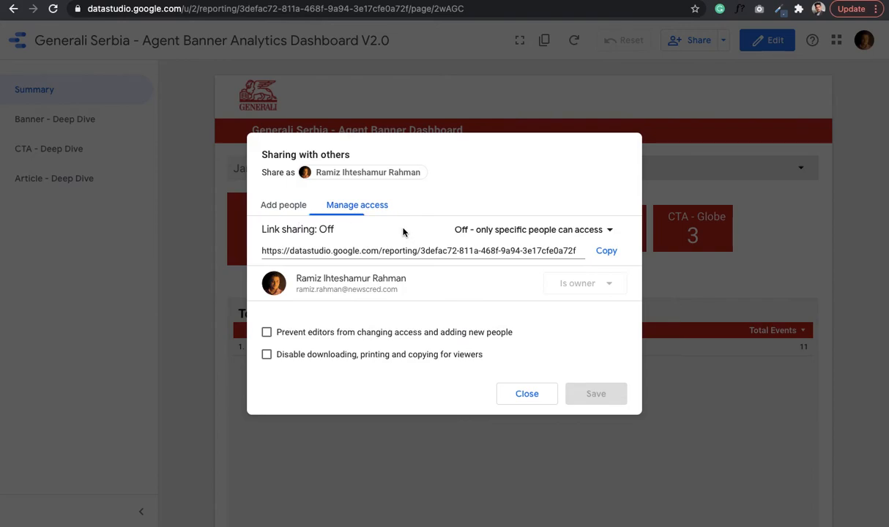
pyautogui.click(291, 210)
pyautogui.click(332, 260)
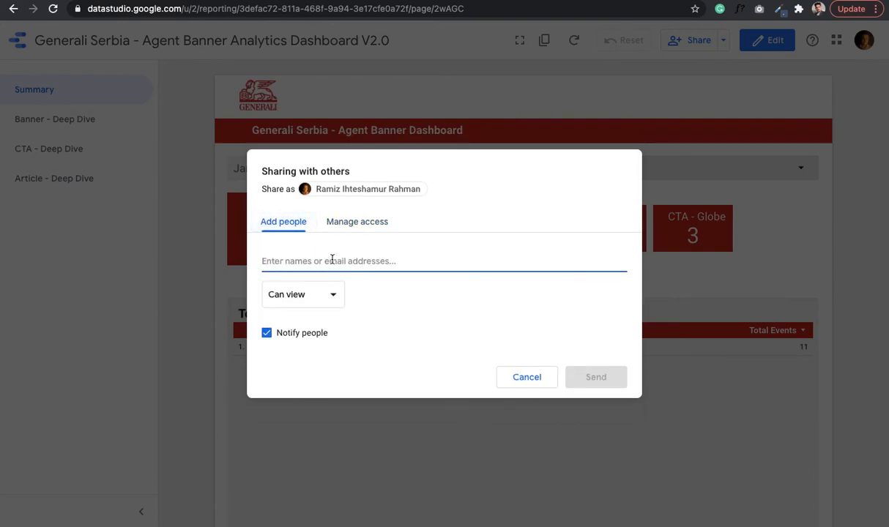
pyautogui.write('nils')
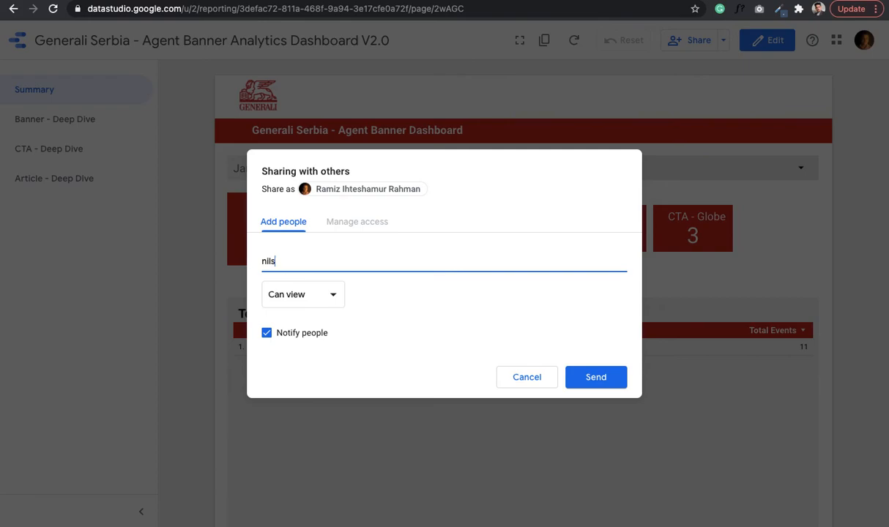
pyautogui.click(327, 291)
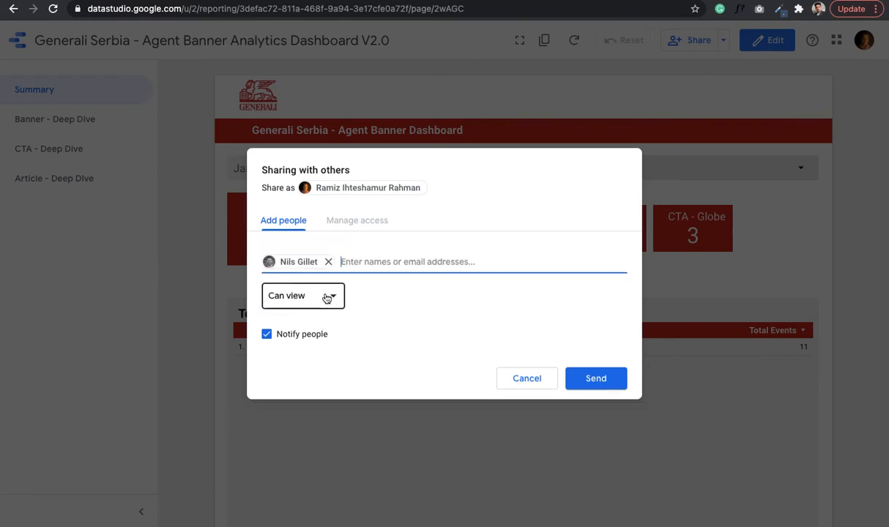
pyautogui.write('sarah')
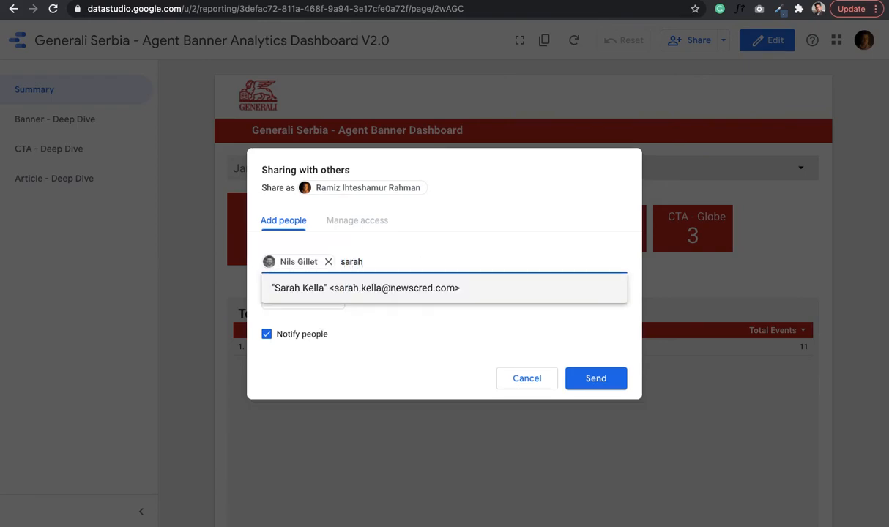
pyautogui.click(354, 304)
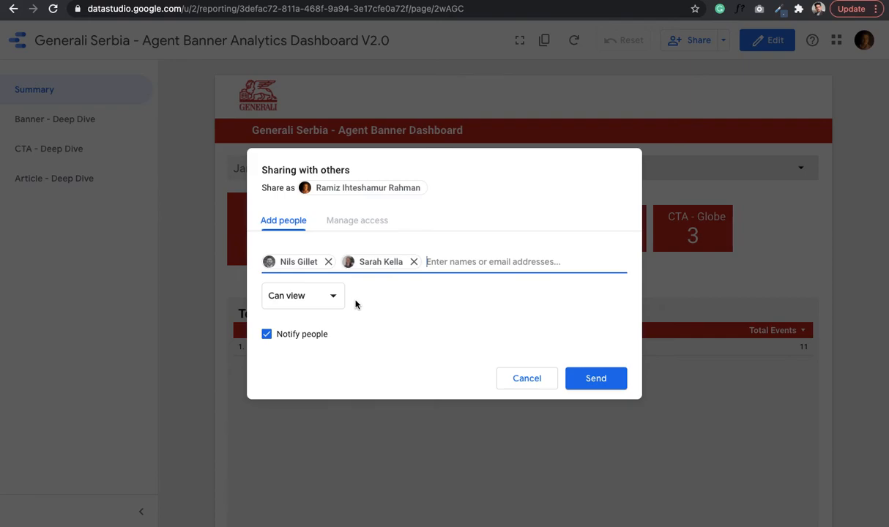
# Step: Add five more colleagues by name to the report's sharing recipients
pyautogui.write('rubai')
pyautogui.press('Return')
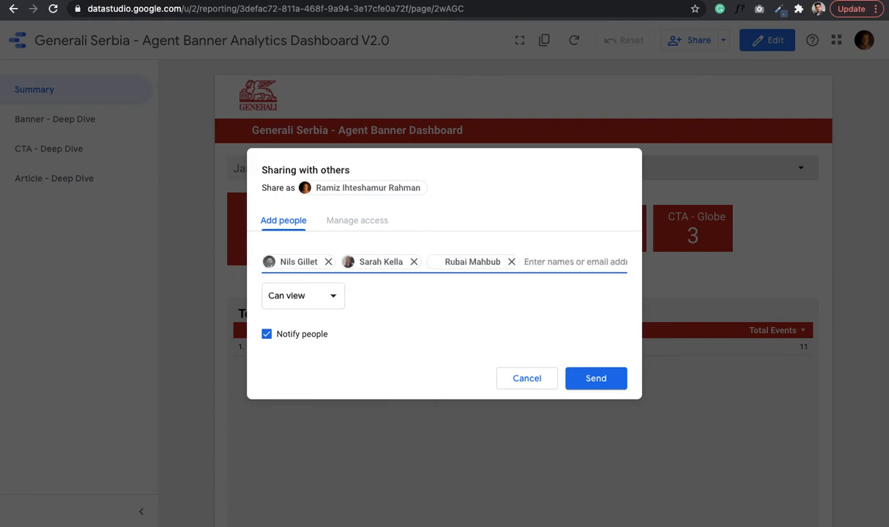
pyautogui.write('anik')
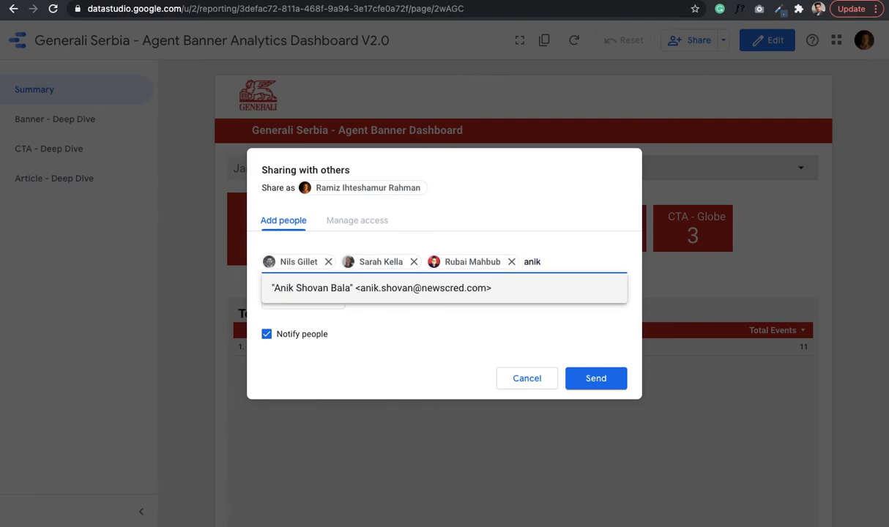
pyautogui.press('Return')
pyautogui.write('ms')
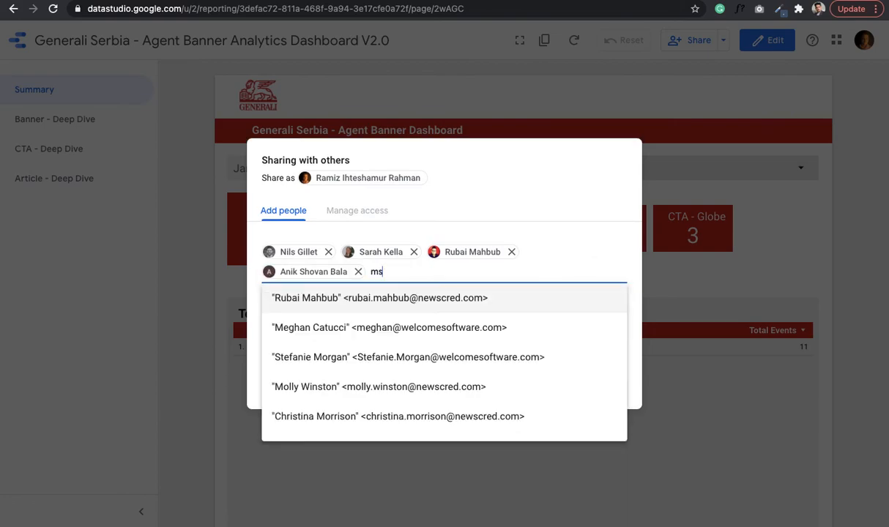
pyautogui.write('s')
pyautogui.press('Down')
pyautogui.press('Return')
pyautogui.write('taus')
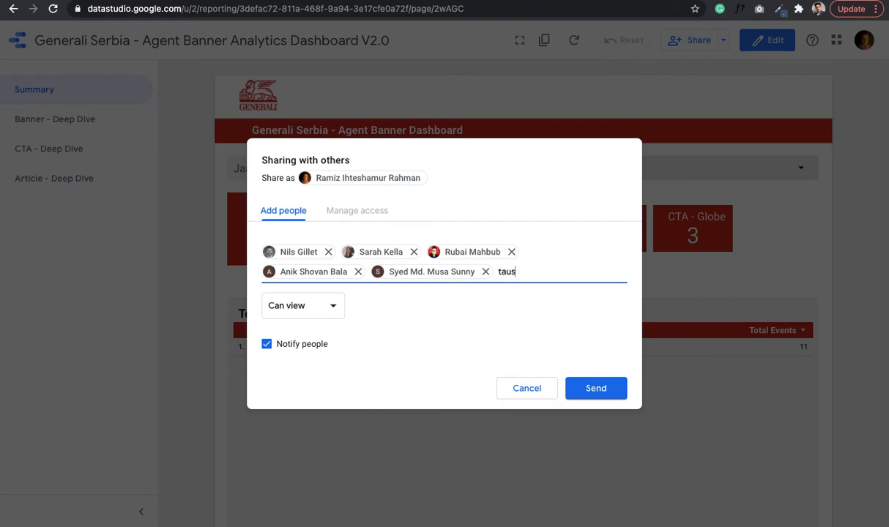
pyautogui.press('Return')
pyautogui.write('bakh')
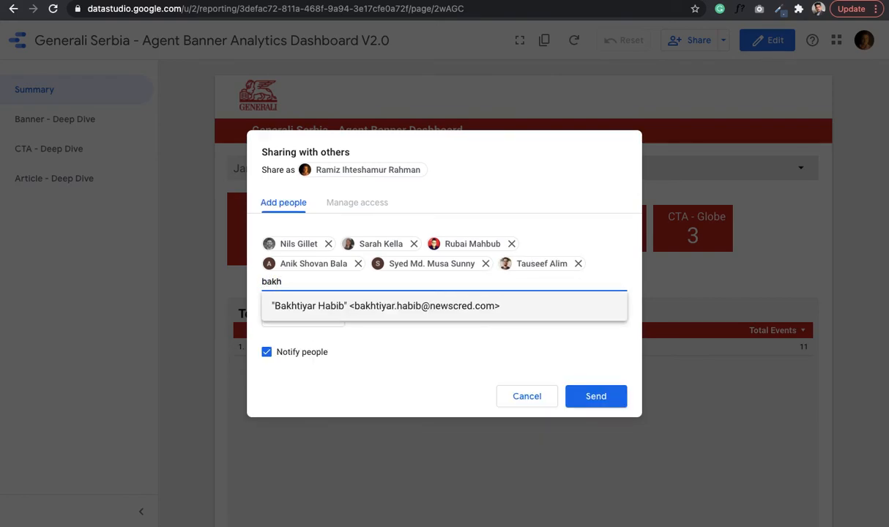
pyautogui.press('Return')
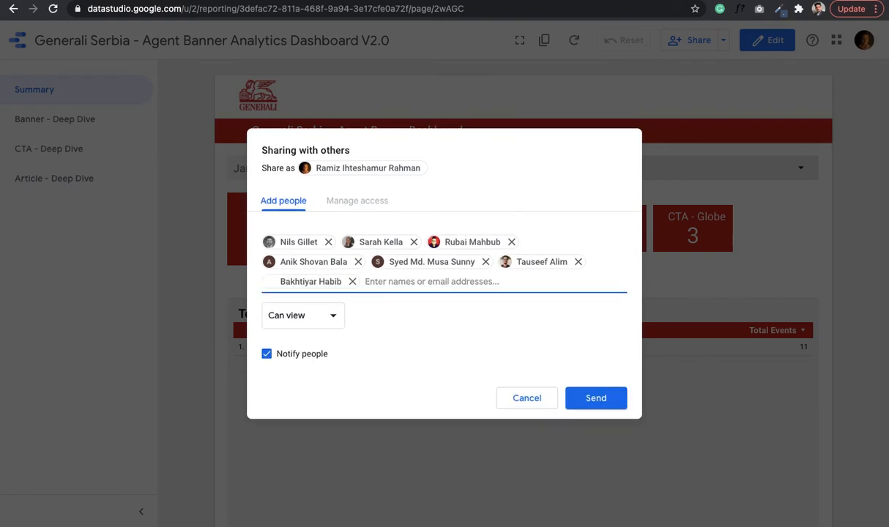
# Step: Give all the recipients Can edit access and send the sharing invitation with notification left on
pyautogui.click(315, 322)
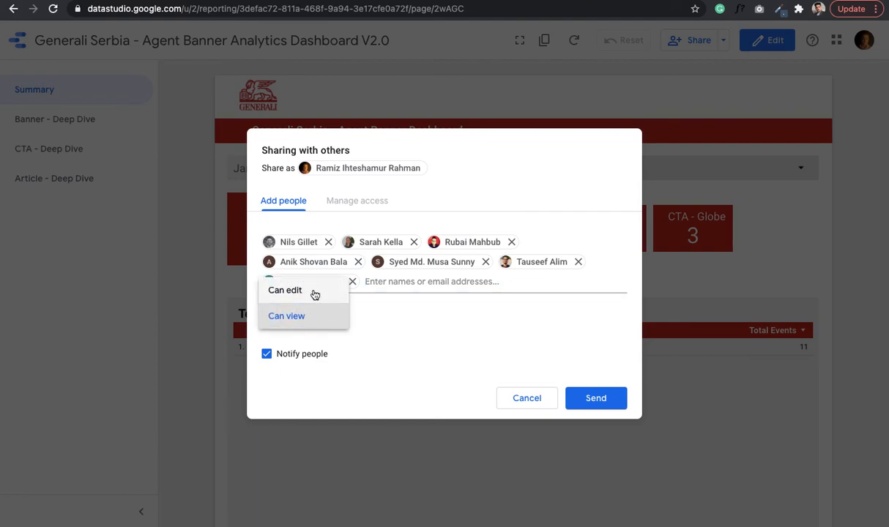
pyautogui.click(315, 291)
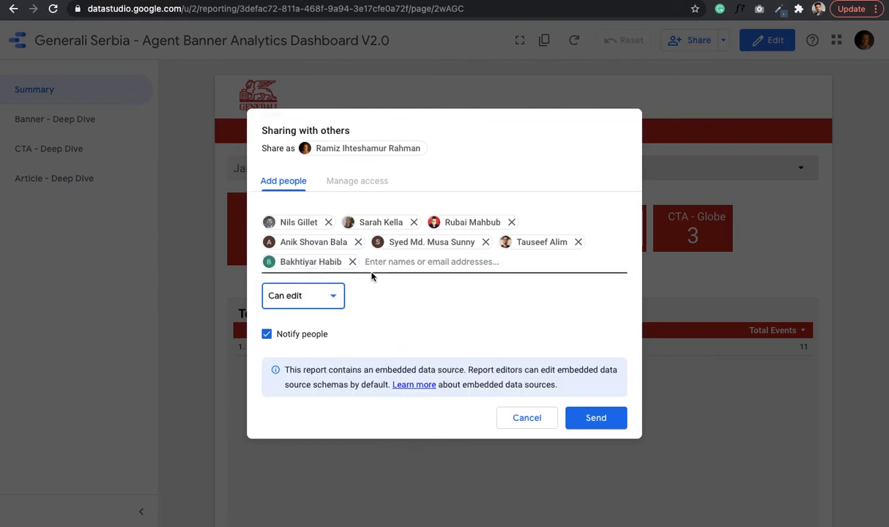
pyautogui.click(595, 418)
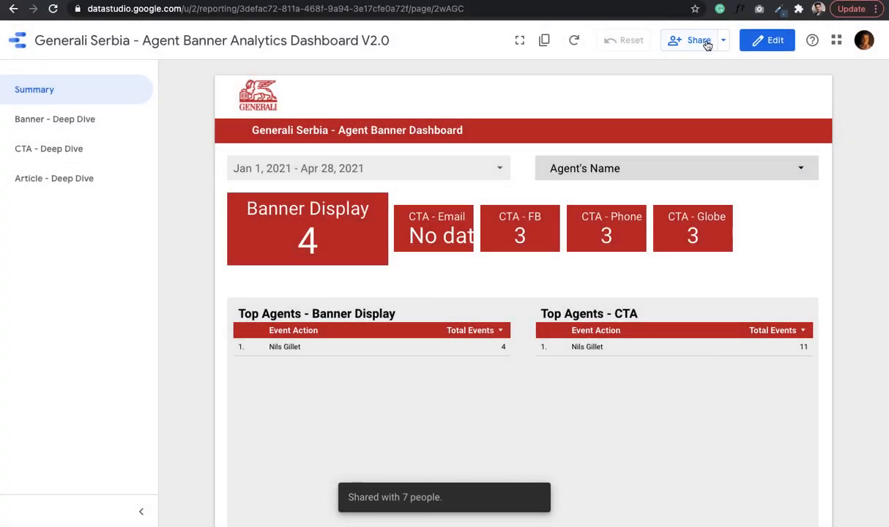
# Step: Review who has access to the shared report, copy its link and close the sharing settings
pyautogui.click(698, 43)
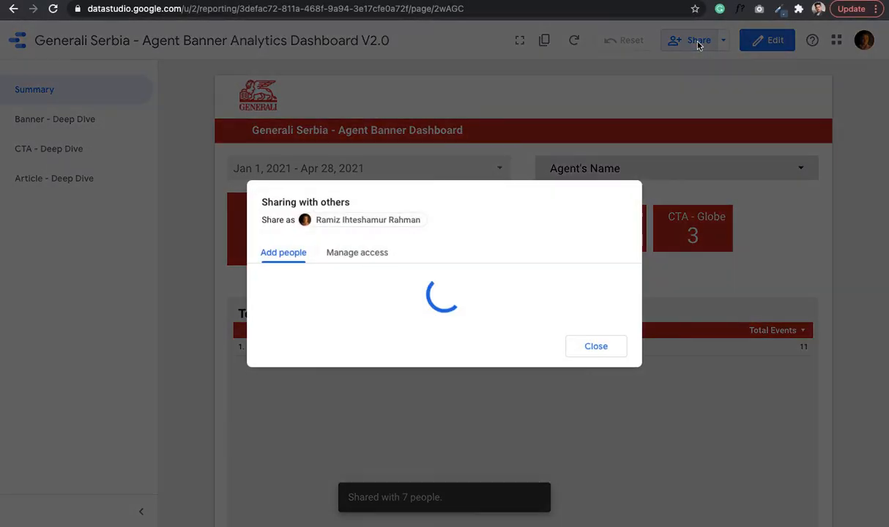
pyautogui.click(357, 252)
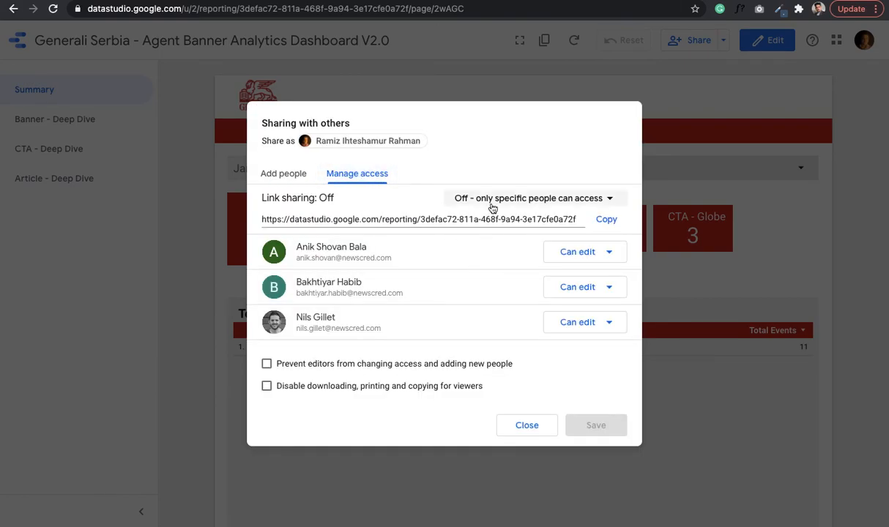
pyautogui.click(619, 222)
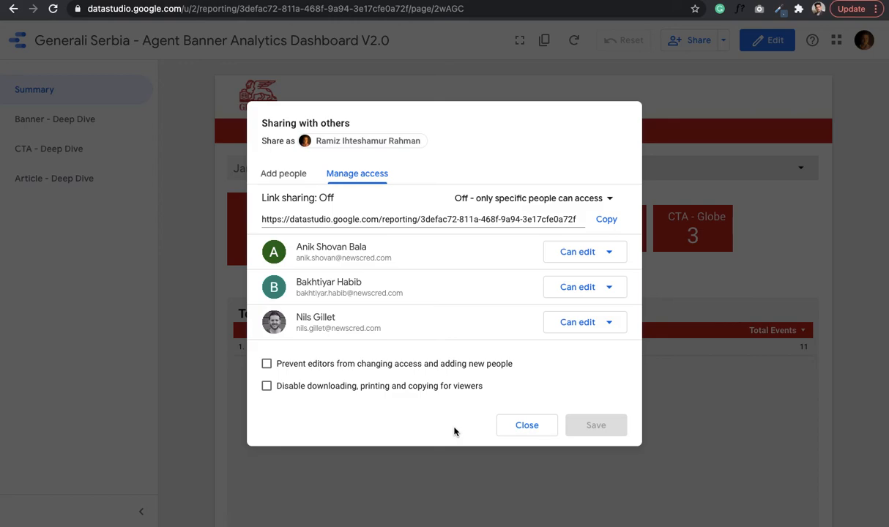
pyautogui.click(525, 426)
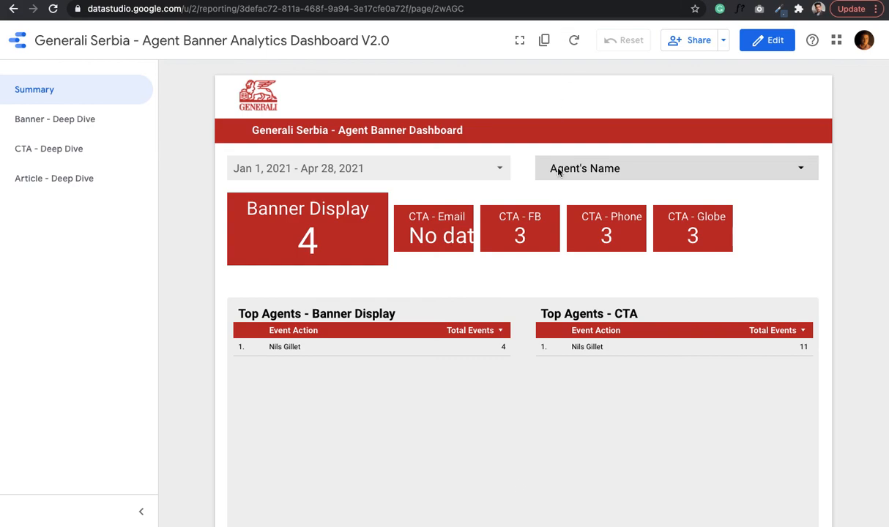
pyautogui.moveTo(562, 0)
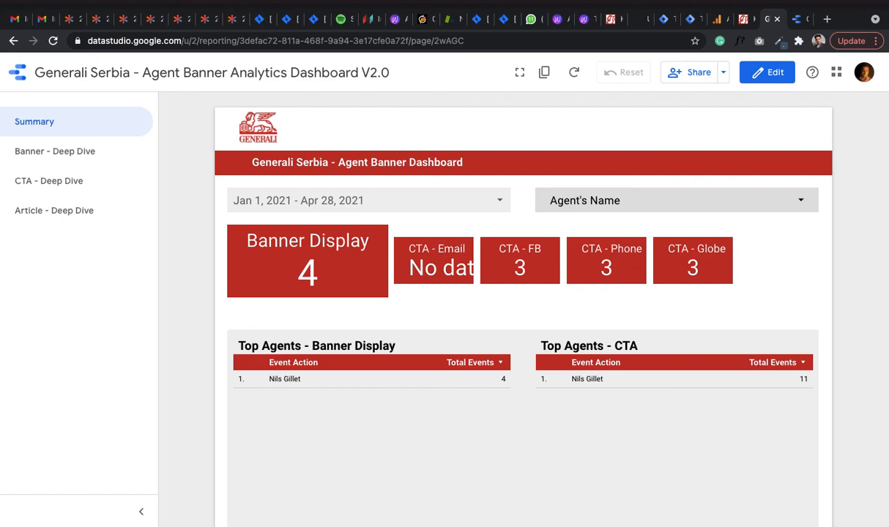